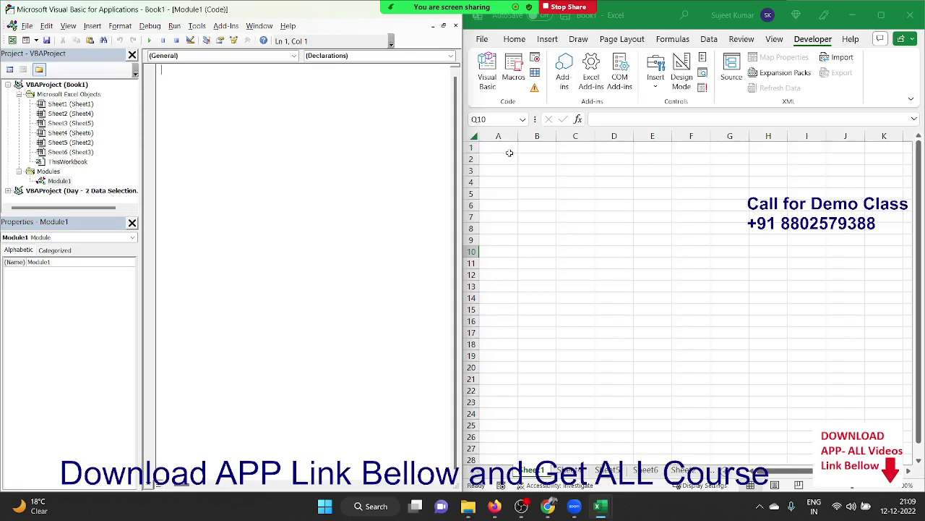
Check the meeting participants list, close it, and mute the microphone
mouse_move(445, 6)
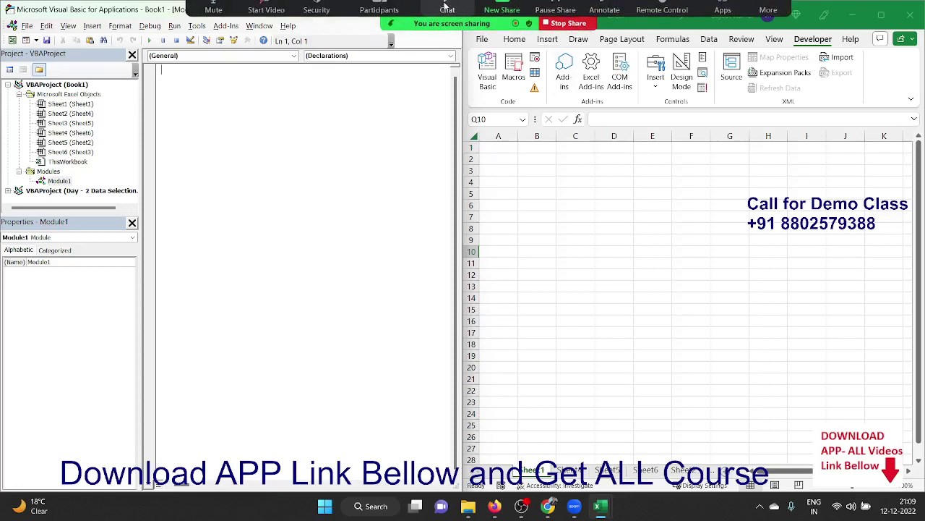
click(398, 20)
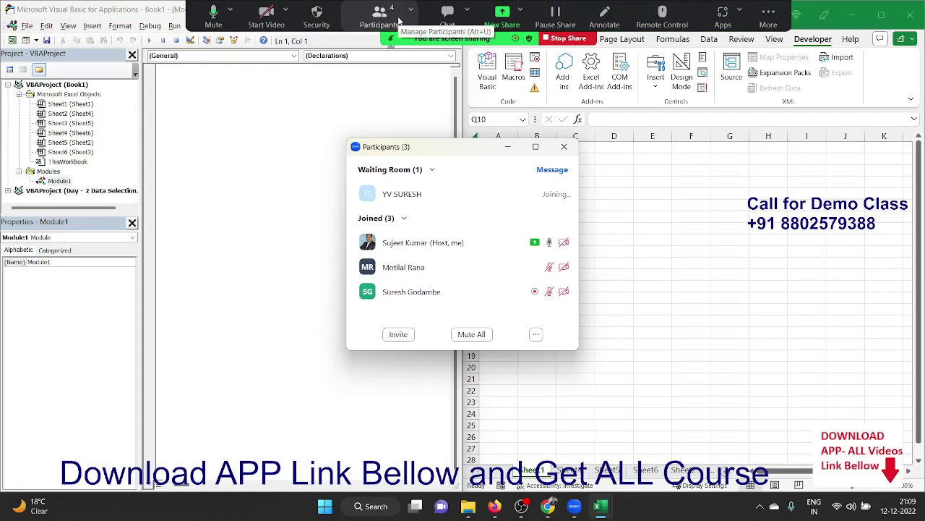
click(570, 153)
mouse_move(302, 8)
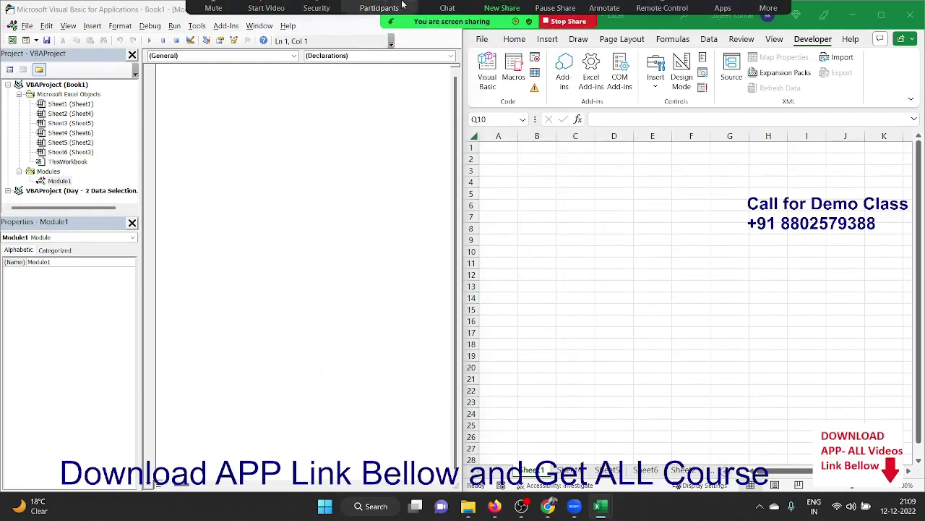
click(213, 22)
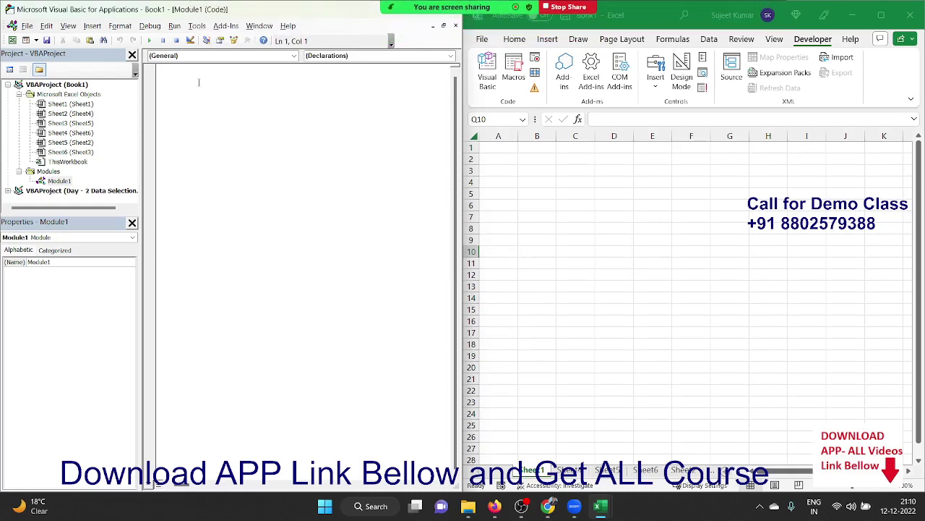
Write the Sub loop_1() header in Module1, fixing the typo, so End Sub appears
text(Su)
text(b l)
text(oo)
text(p()
key(Return)
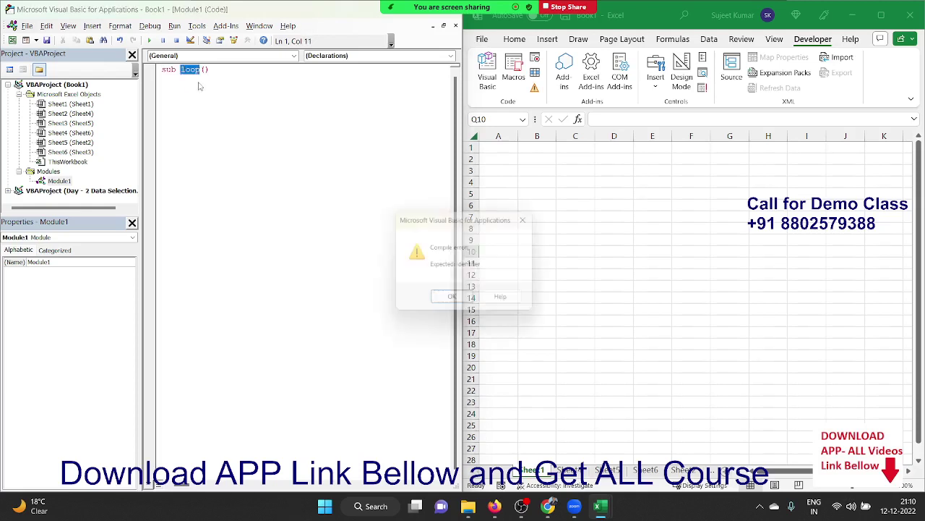
key(Return)
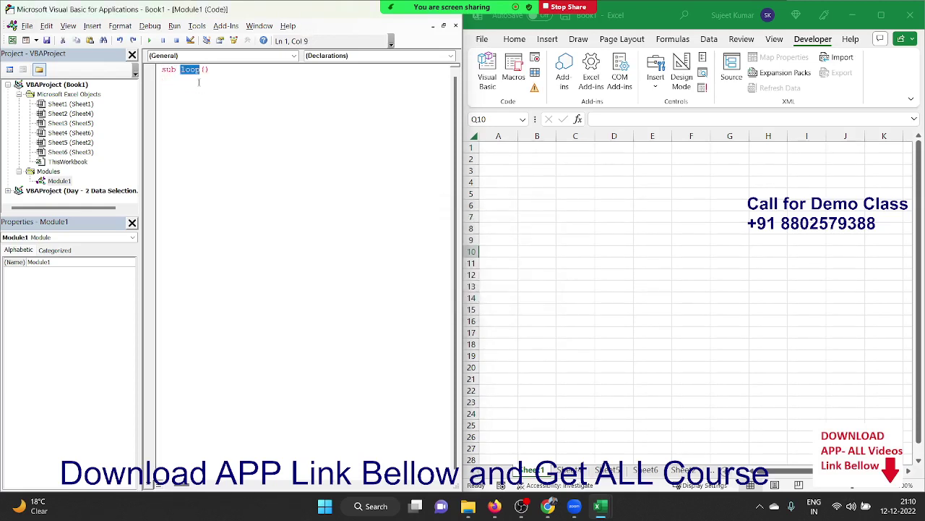
key(Right)
text(_)
text(1)
key(Return)
key(Return)
key(Return)
key(Return)
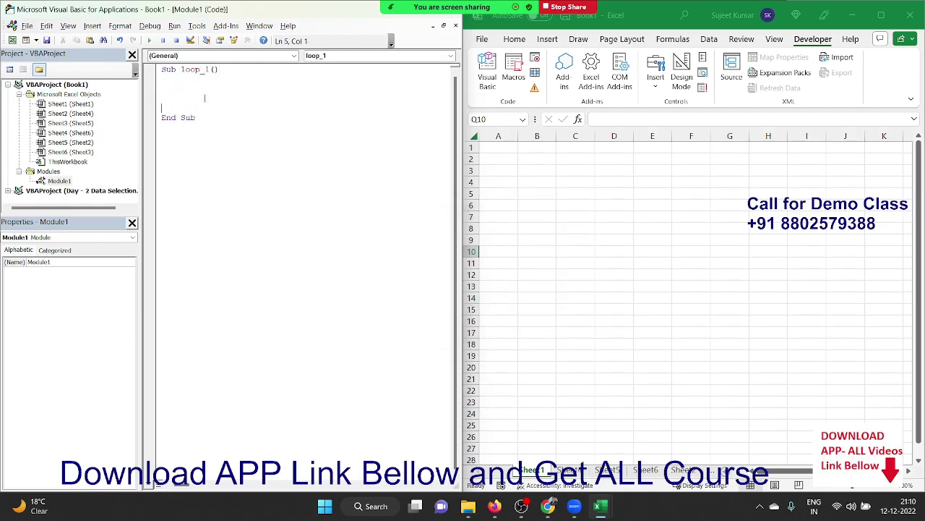
click(550, 183)
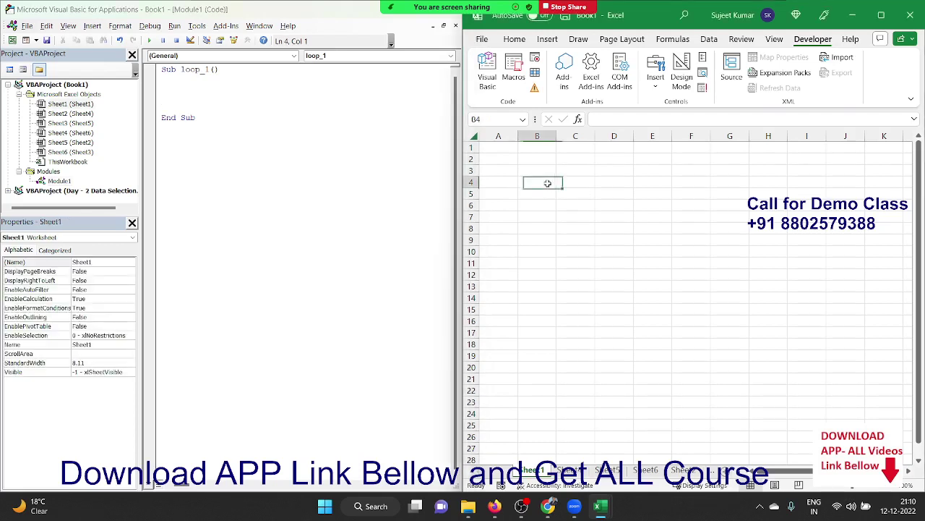
Enter the headers Name, City and Amt in A1:C1
click(506, 145)
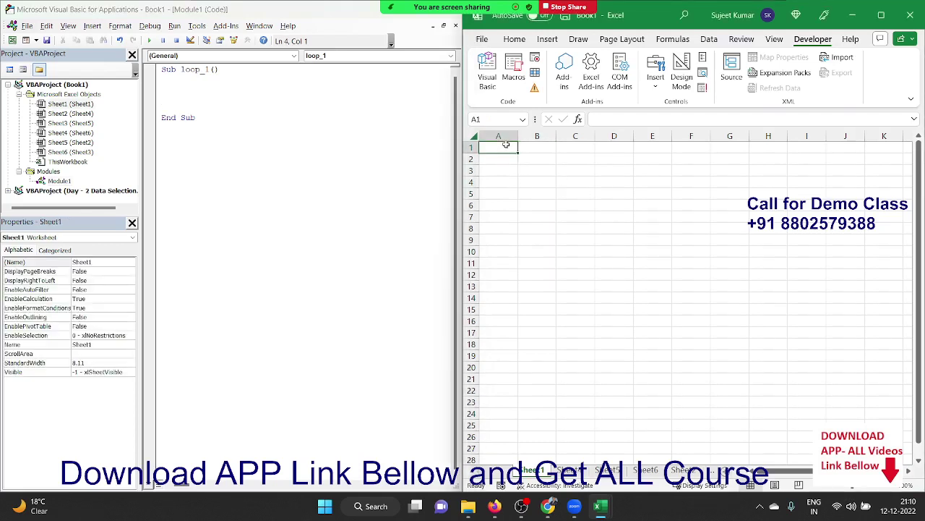
text(Name)
key(Tab)
text(C)
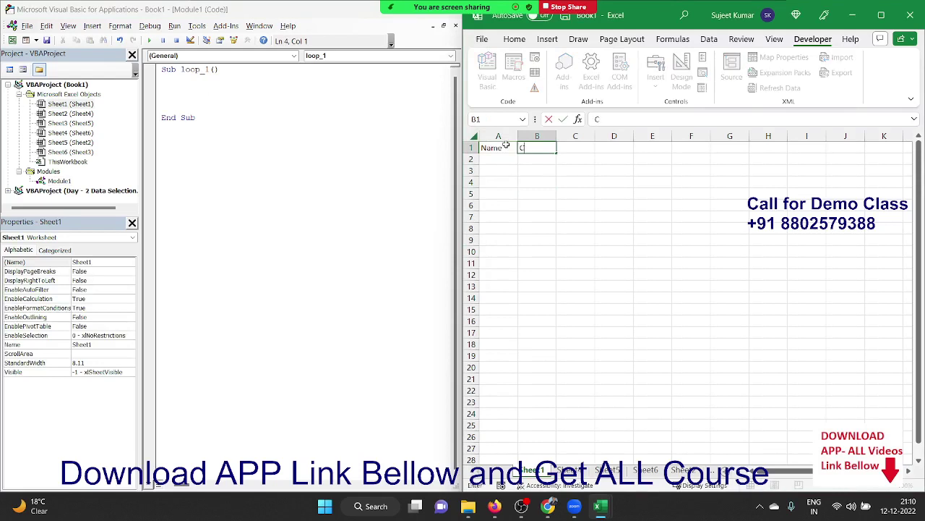
text(ity)
key(Tab)
text(Amt)
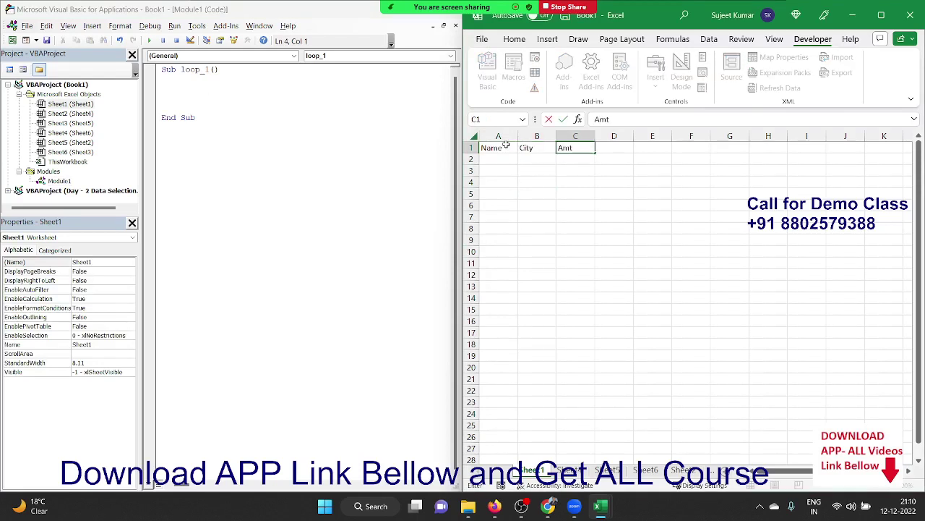
key(Return)
Type a name in B2 and auto-fill it down to B5
key(Right)
text(Puj)
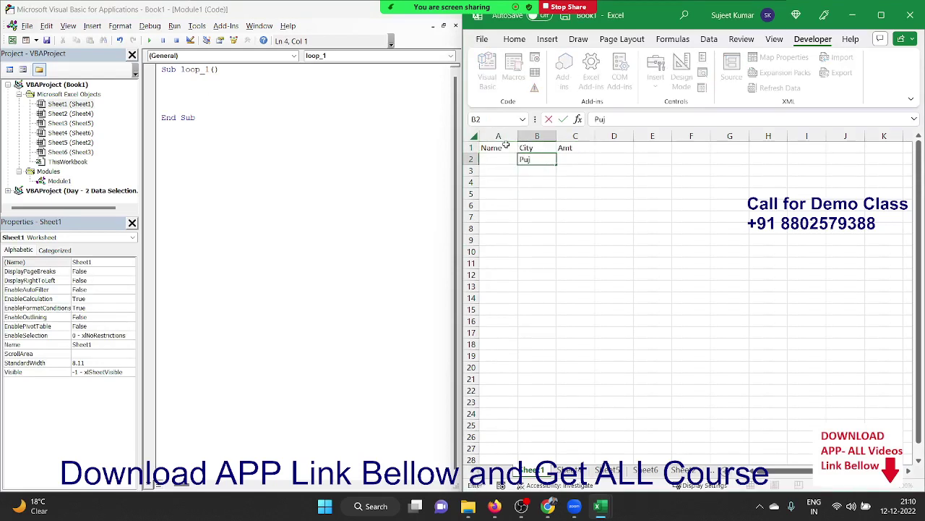
text(a)
click(538, 182)
click(539, 162)
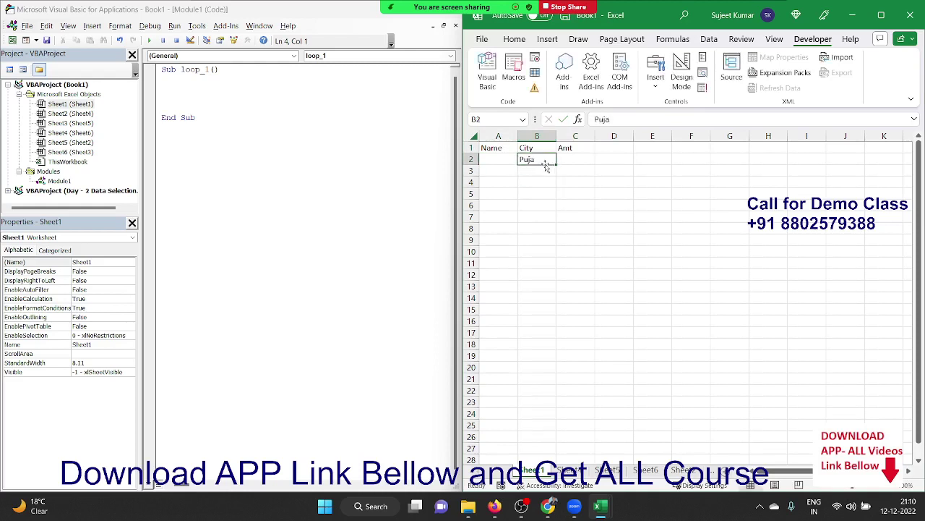
drag(556, 165, 542, 197)
Add a TOTAL row with =SUM(C2:C5) in C6, then select A1:C6
click(510, 208)
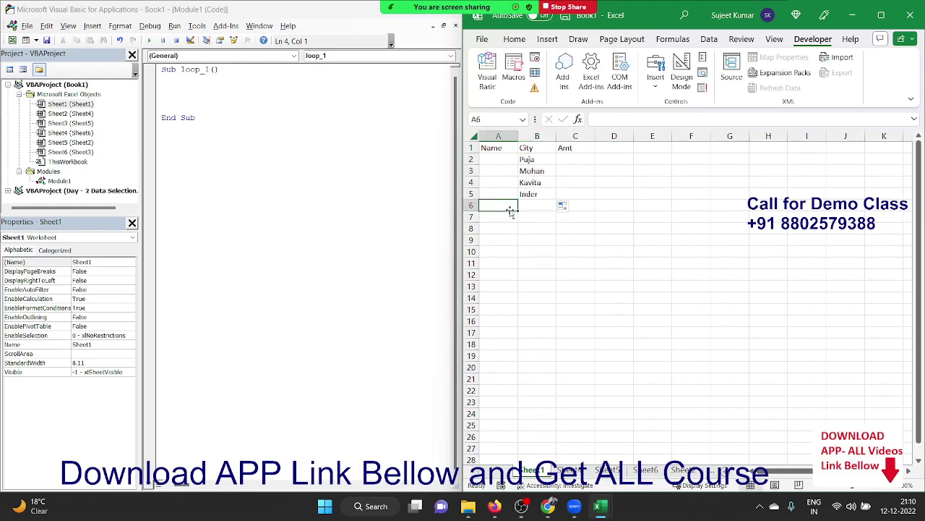
text(TOTAL)
key(Tab)
key(Tab)
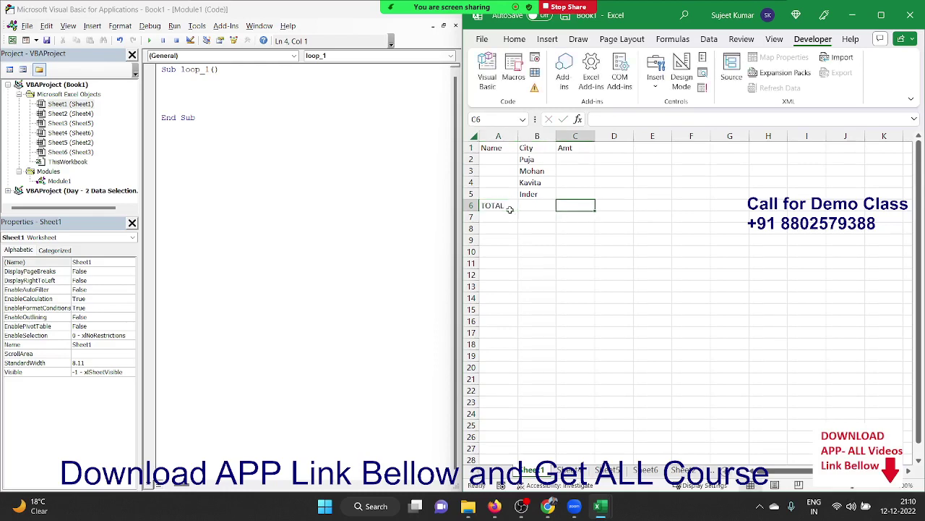
text(=SUM()
key(Up)
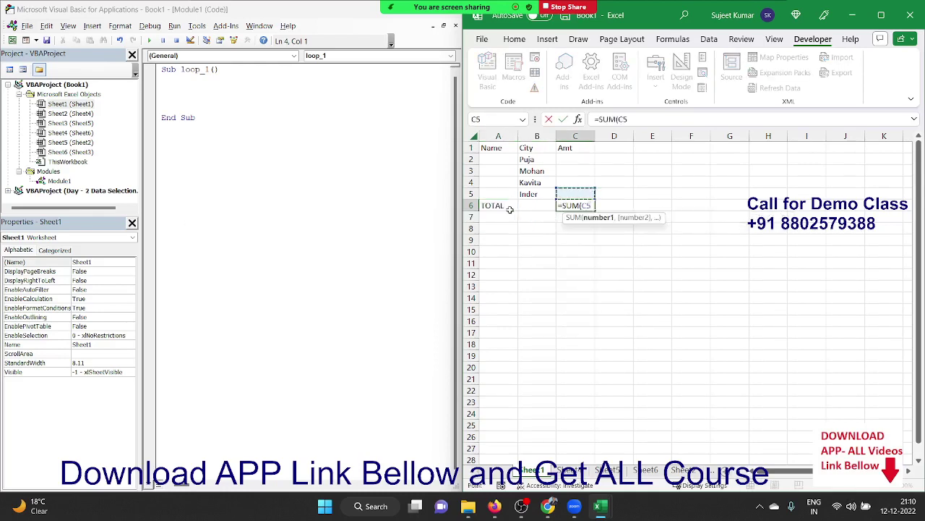
key(shift+Up)
key(shift+Up)
key(shift+Up)
key(Return)
click(511, 209)
key(shift+Right)
key(shift+Right)
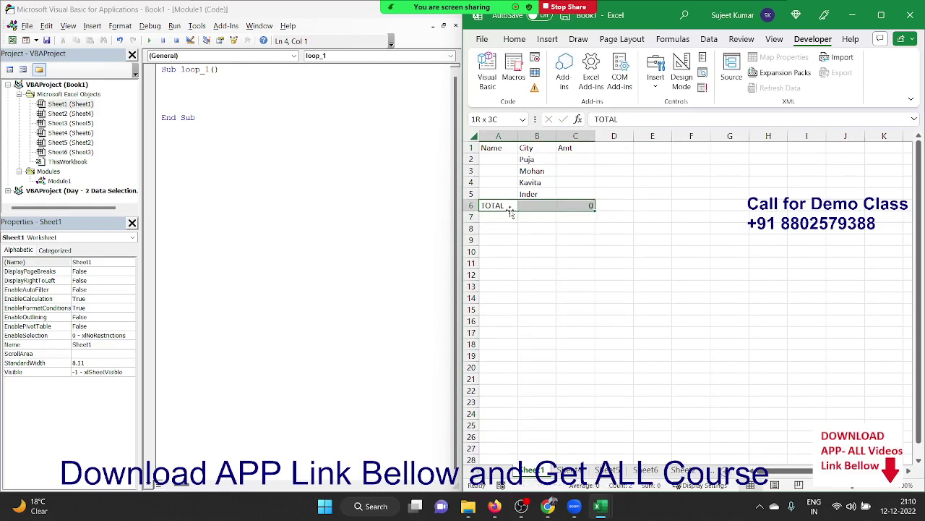
key(shift+Up)
key(shift+Up)
key(shift+Up)
key(shift+Up)
key(shift+Up)
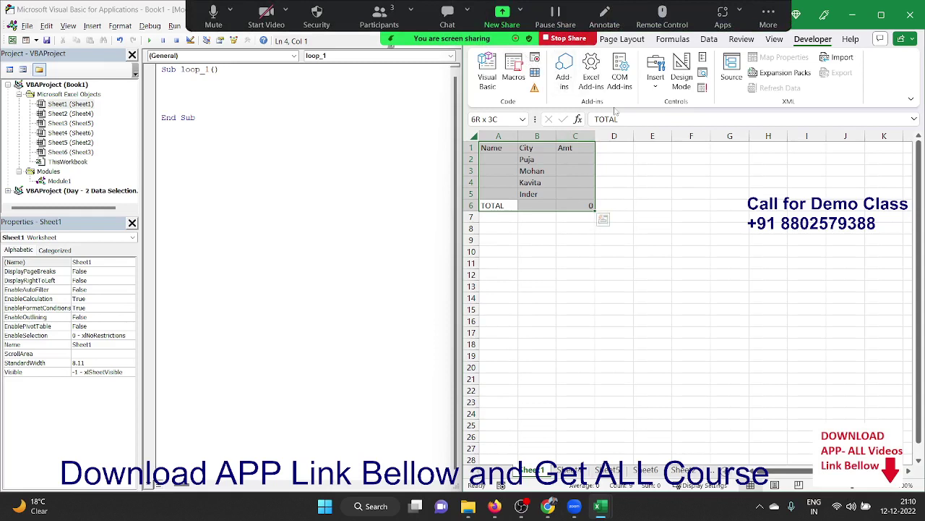
Give A1:C6 outline and inside borders through Format Cells
right_click(555, 152)
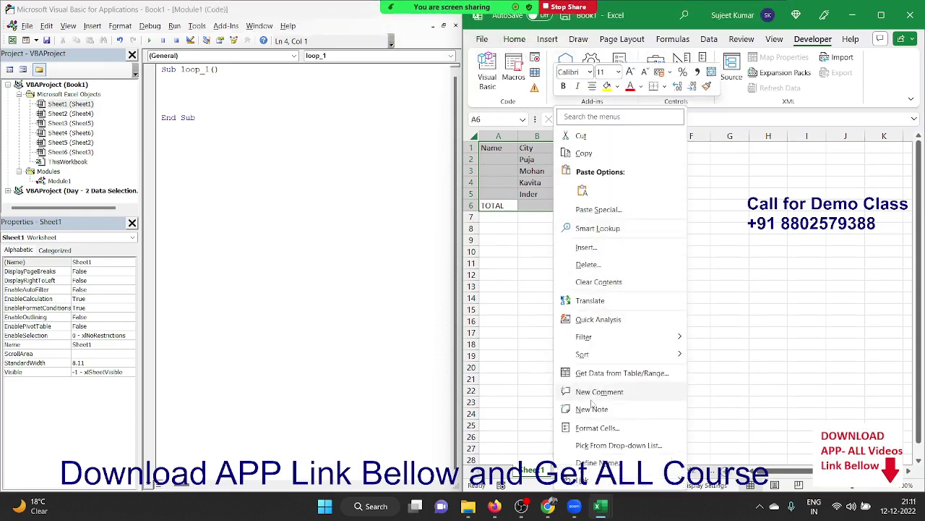
click(586, 432)
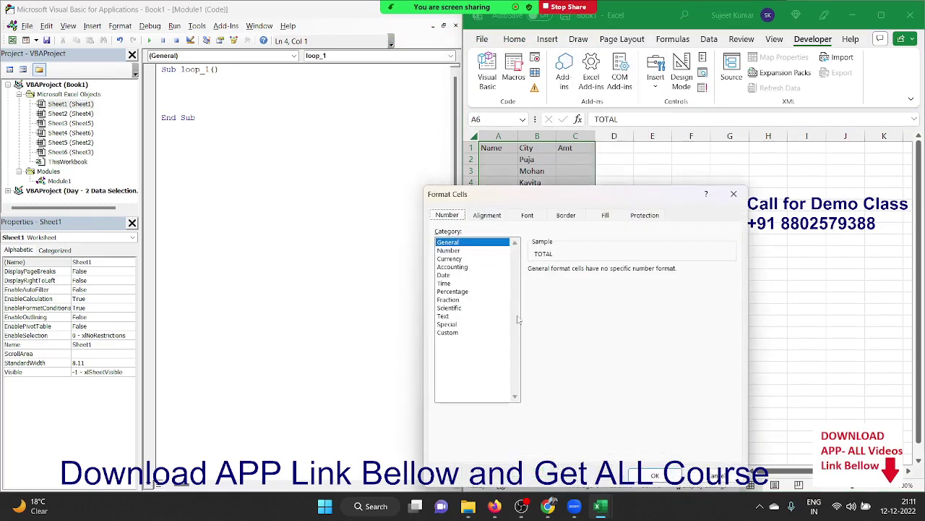
click(571, 220)
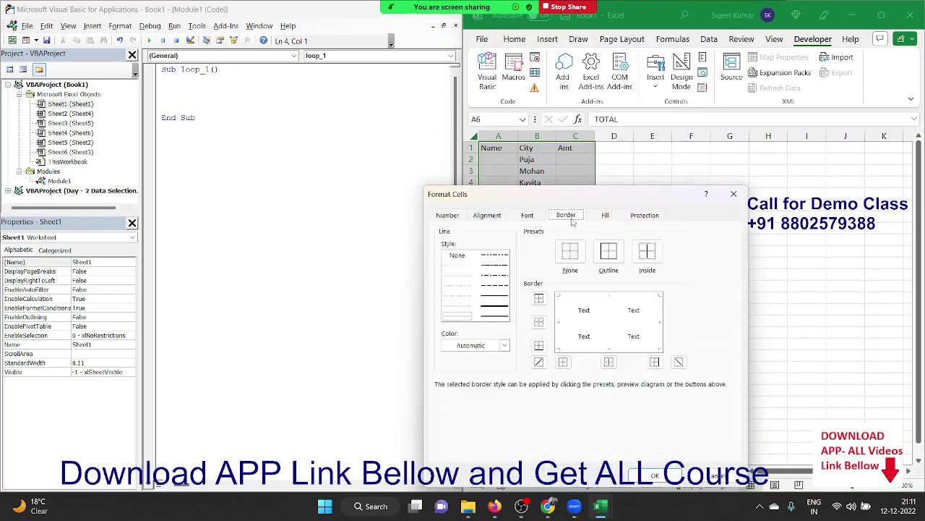
click(609, 254)
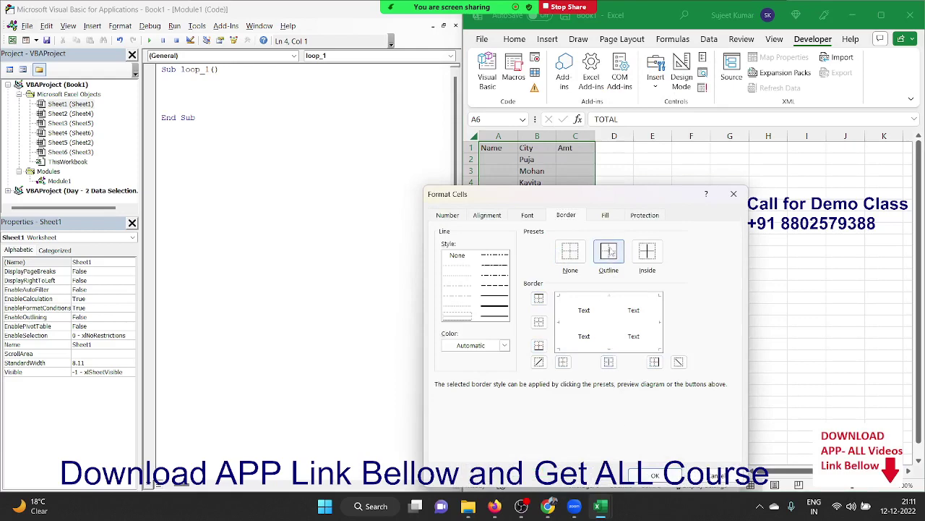
click(635, 259)
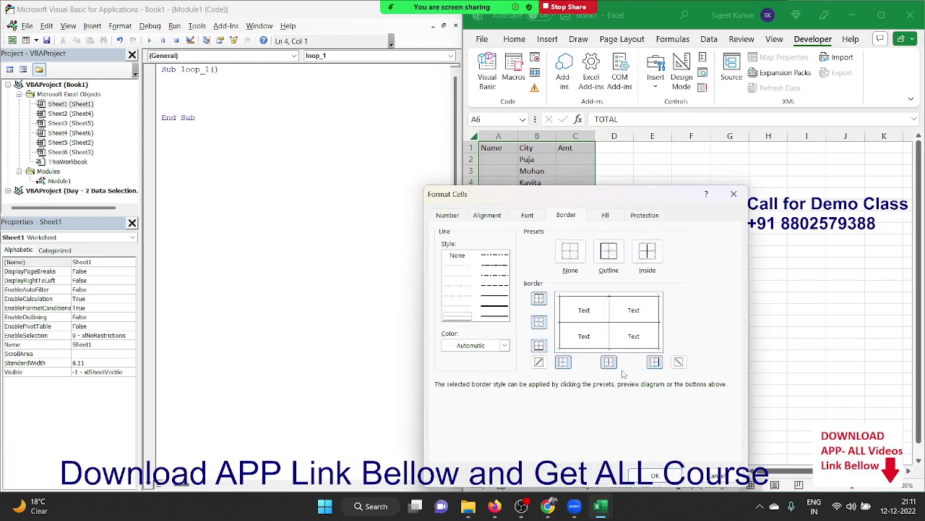
click(653, 475)
Review the bordered table and the TOTAL formula in C6
click(549, 194)
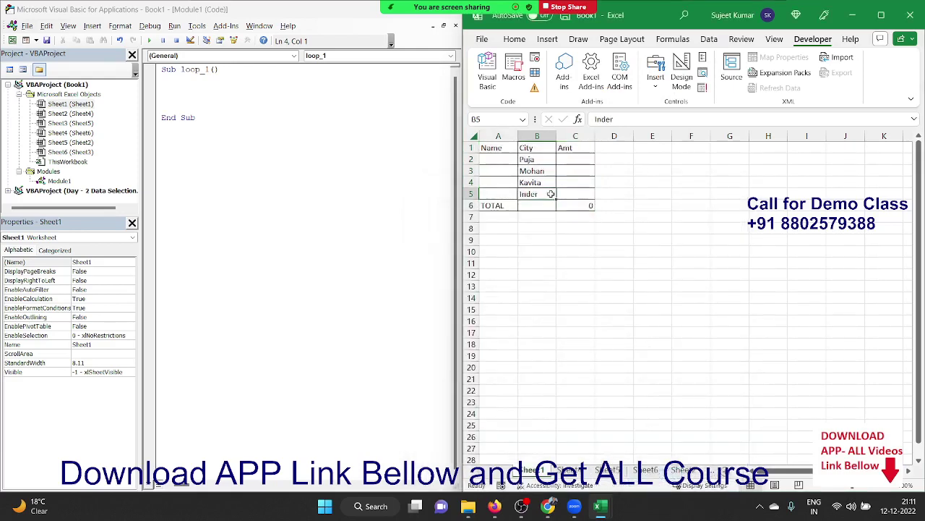
click(569, 210)
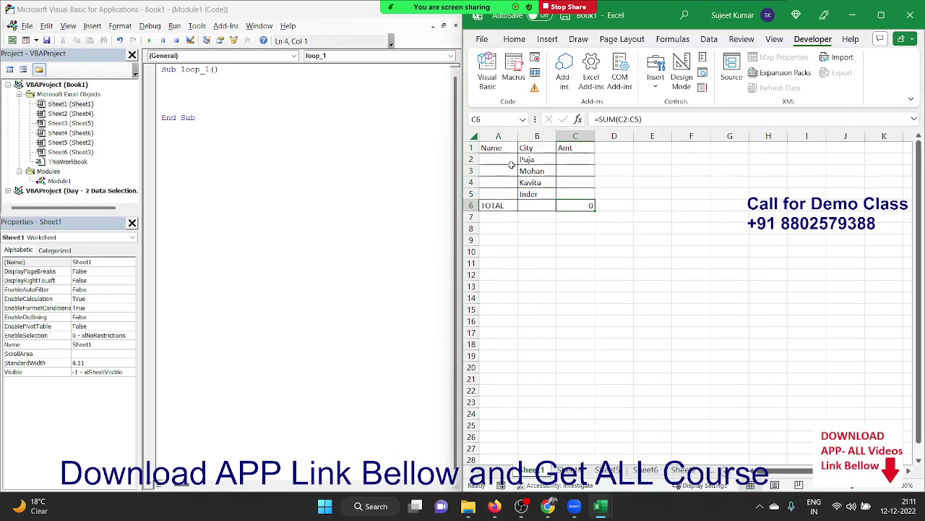
drag(498, 151, 565, 205)
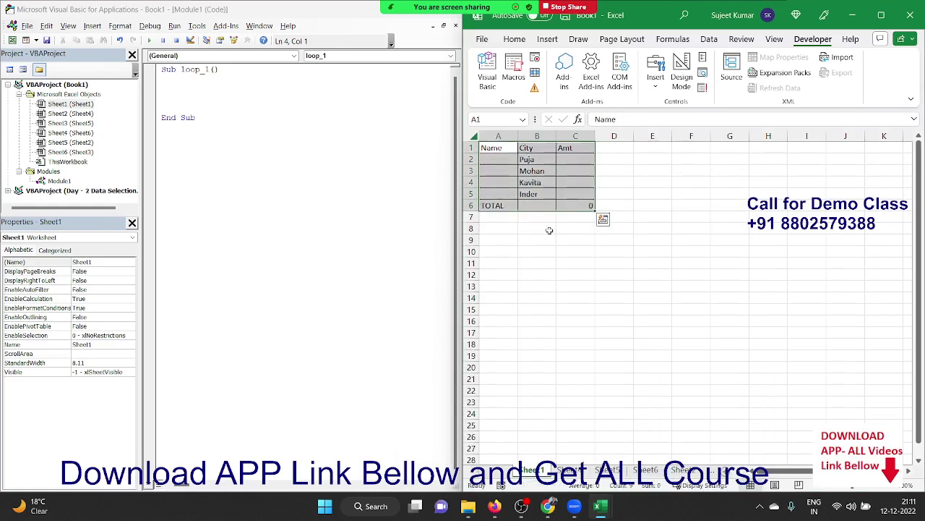
click(508, 230)
click(498, 310)
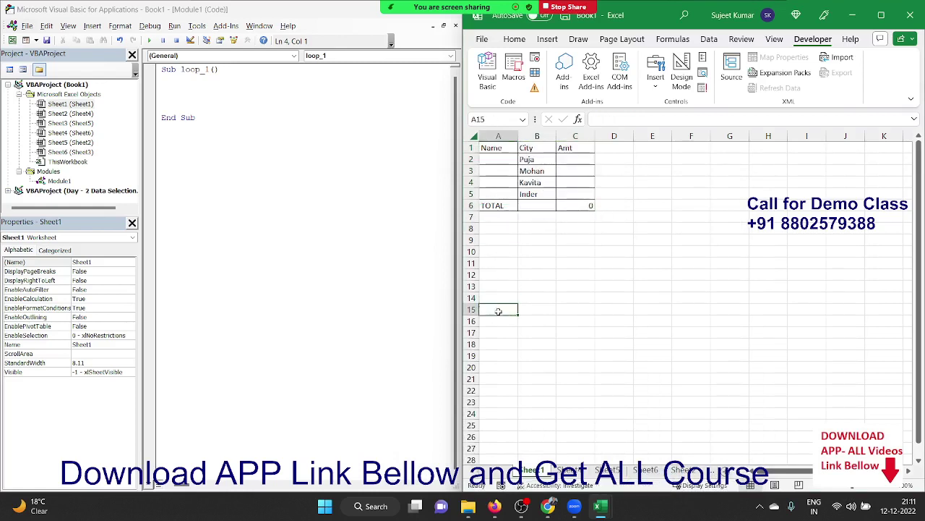
click(499, 427)
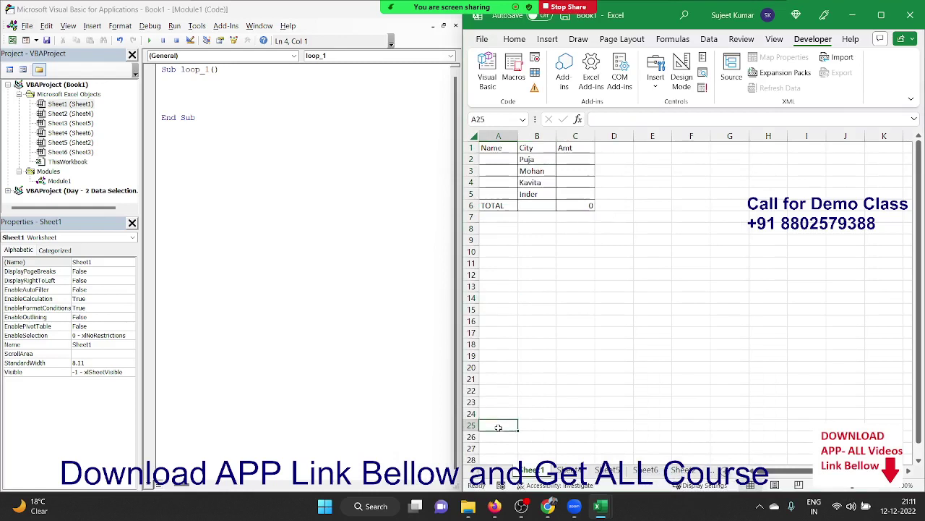
click(200, 90)
Add the line Range("A1:C6").Copy to loop_1
key(Return)
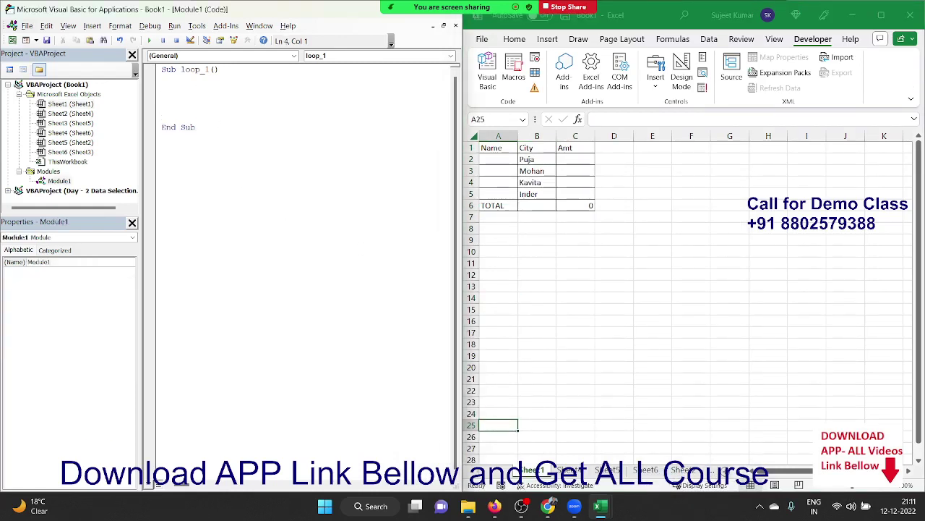
text(range)
text((")
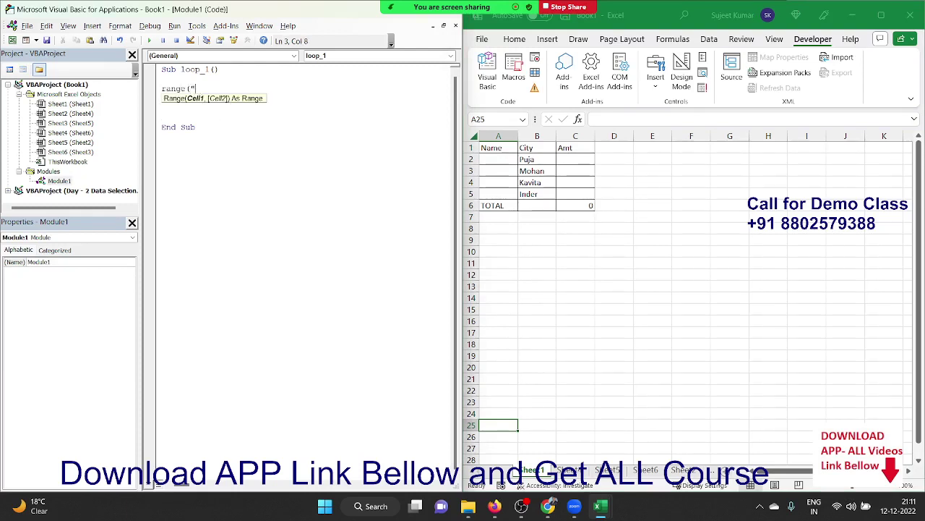
text(1)
text(C6")
text().cop)
key(Tab)
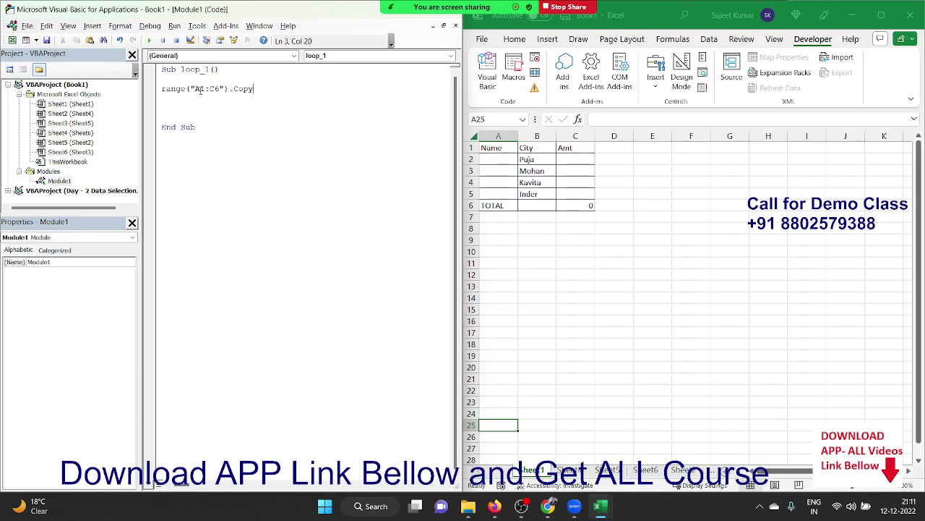
key(Return)
key(Return)
key(Return)
Add Range("A65000").End(xlUp).Offset(2, 0).PasteSpecial as the next line
text(ra)
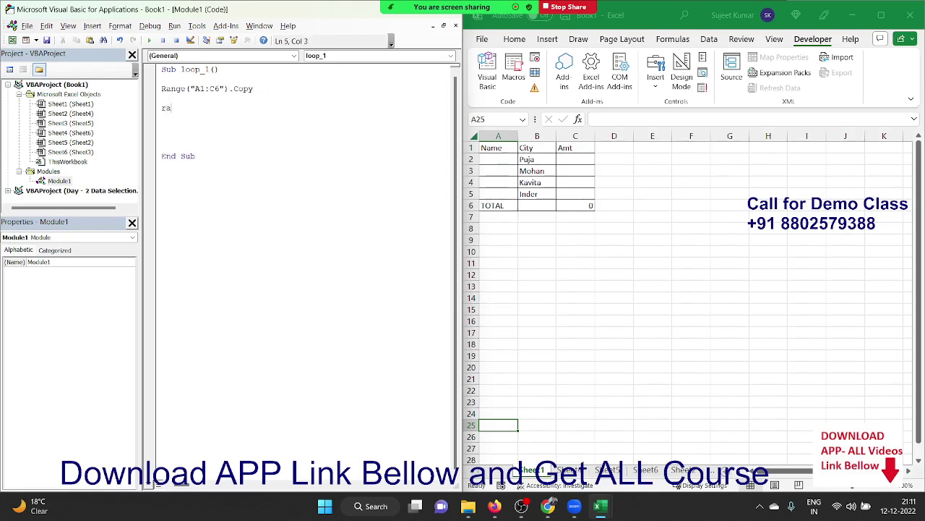
text(nge()
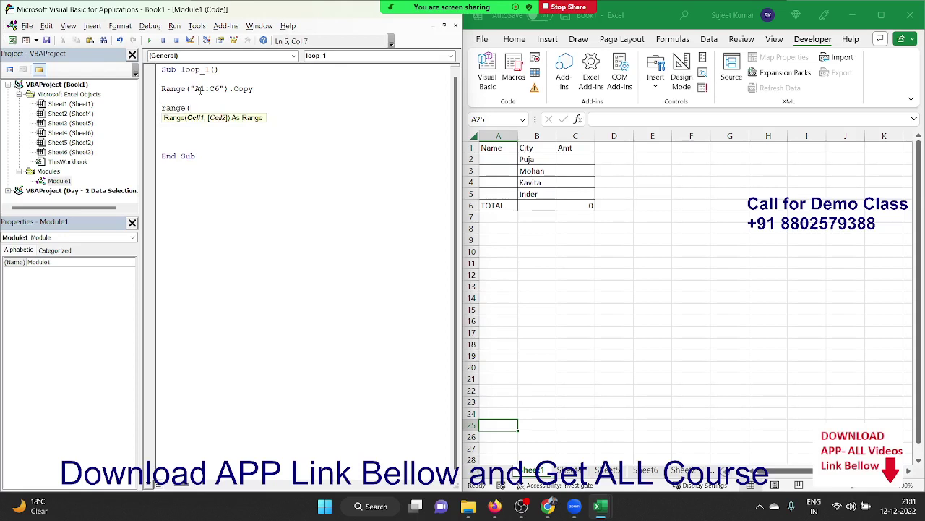
text("A6500)
text(0").e)
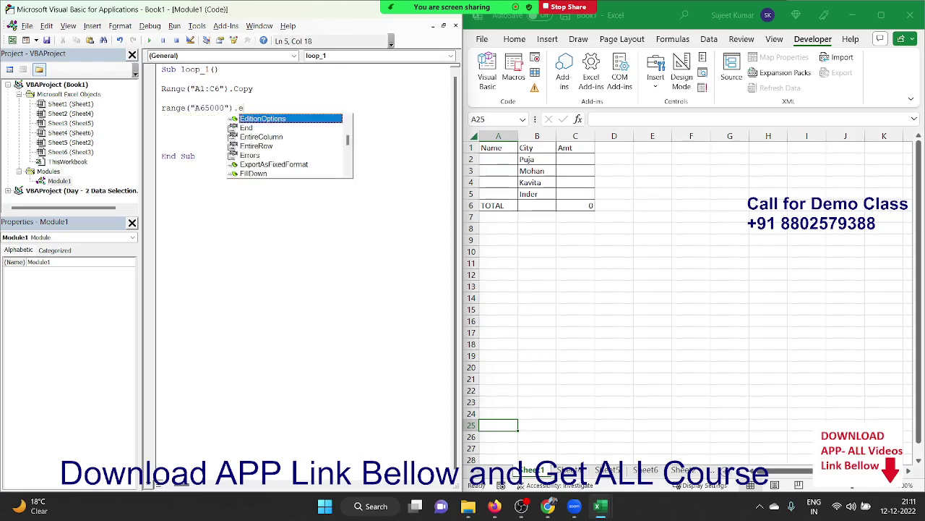
text(n)
key(Tab)
text(()
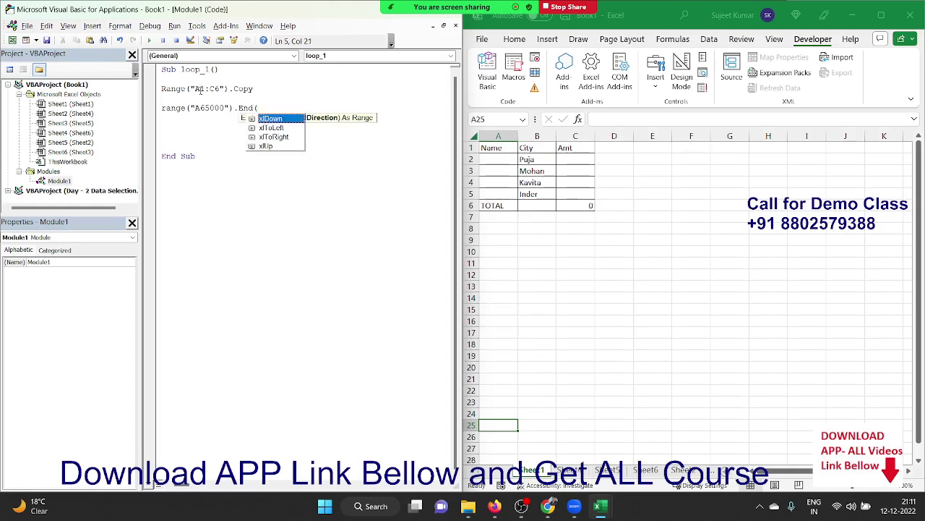
text(xlu)
key(Tab)
text())
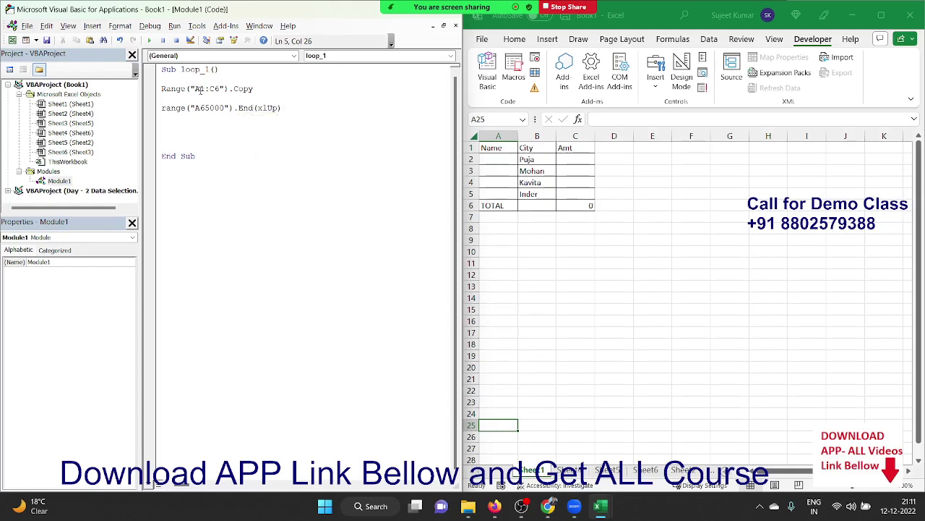
text(.)
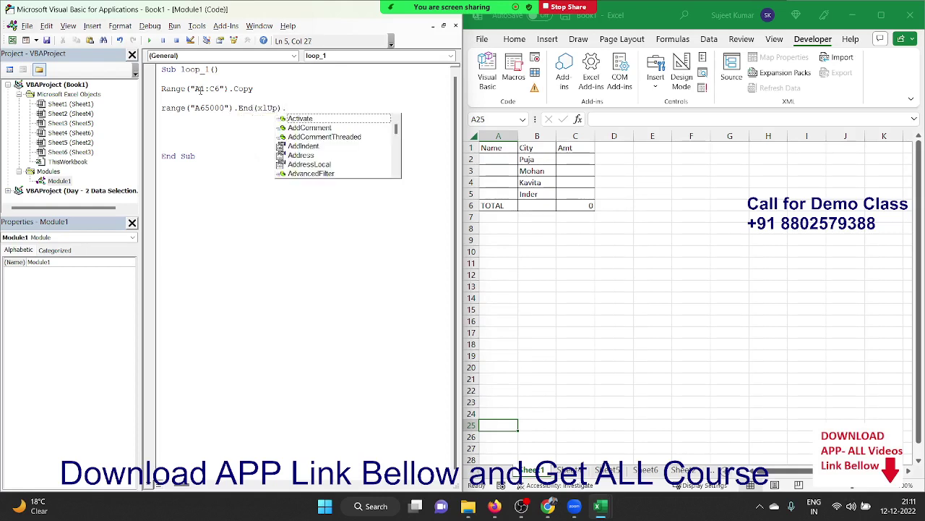
text(of)
key(Tab)
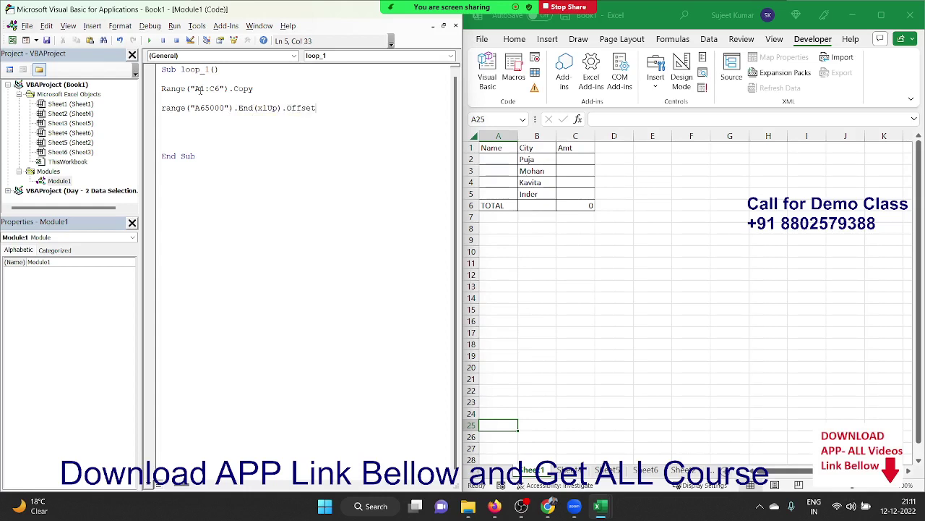
text((2)
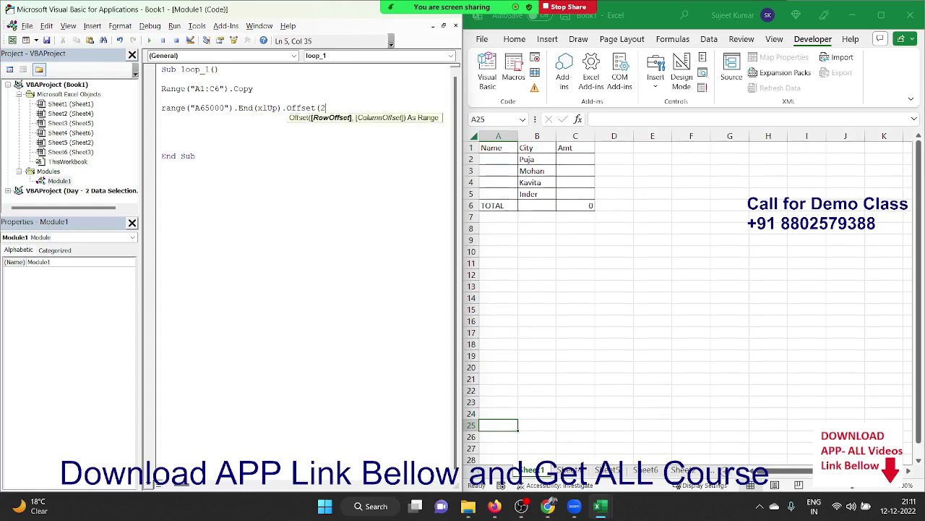
text(,0).p)
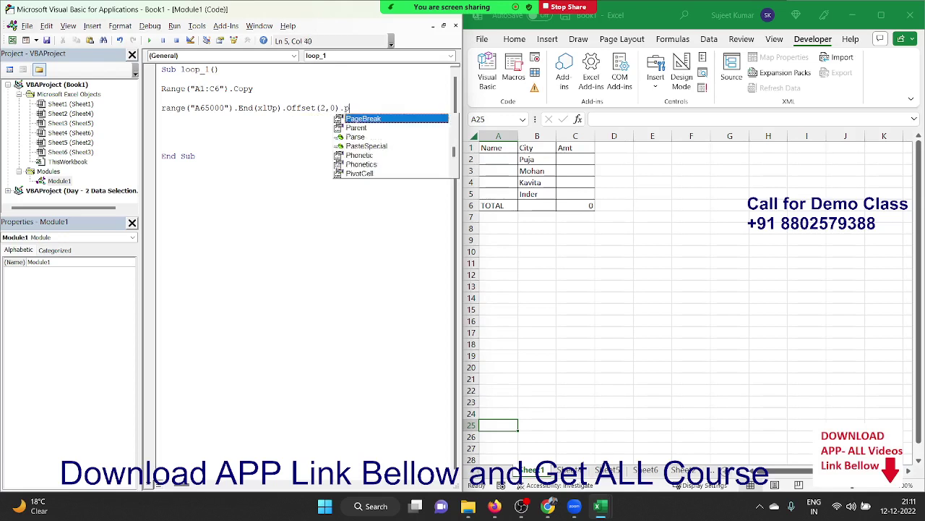
key(Down)
key(Down)
key(Down)
key(Tab)
key(Return)
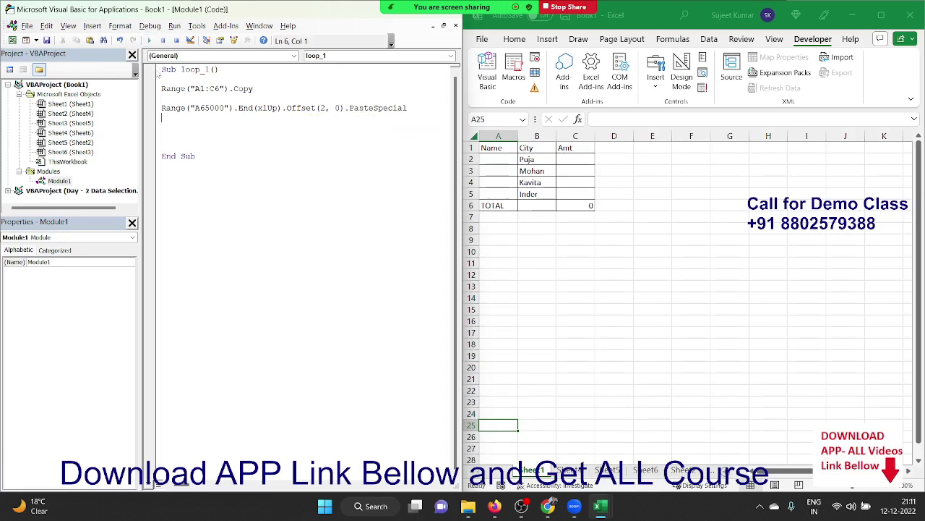
Remove the blank line between the copy and paste lines and run loop_1
click(163, 98)
key(Delete)
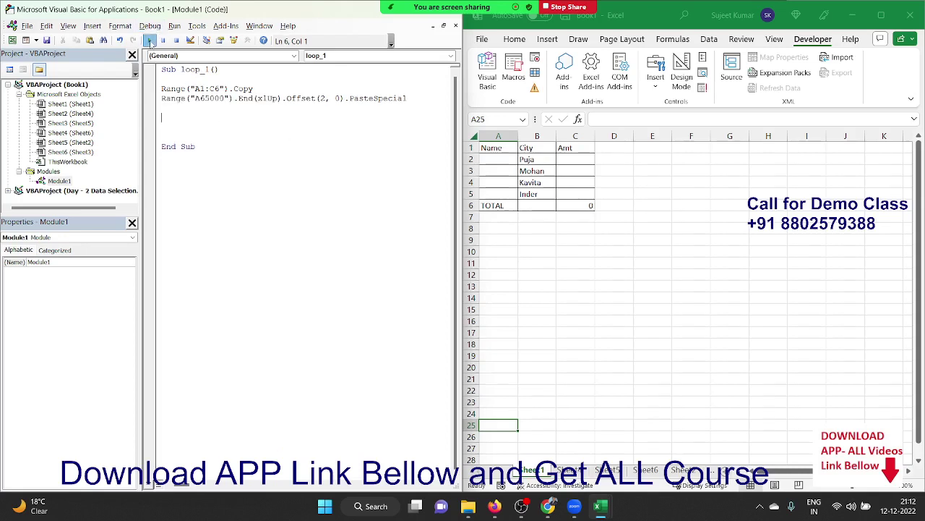
click(149, 40)
click(150, 40)
click(149, 41)
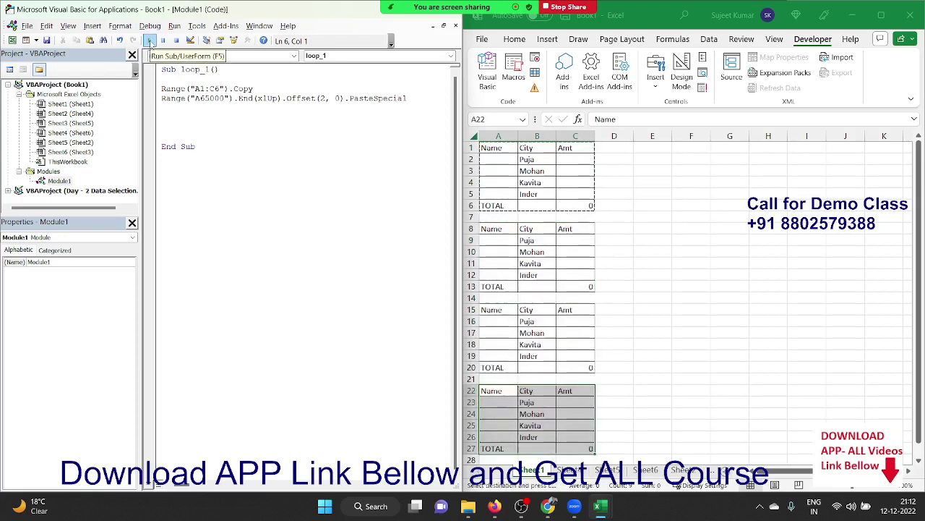
click(150, 40)
click(150, 41)
click(150, 41)
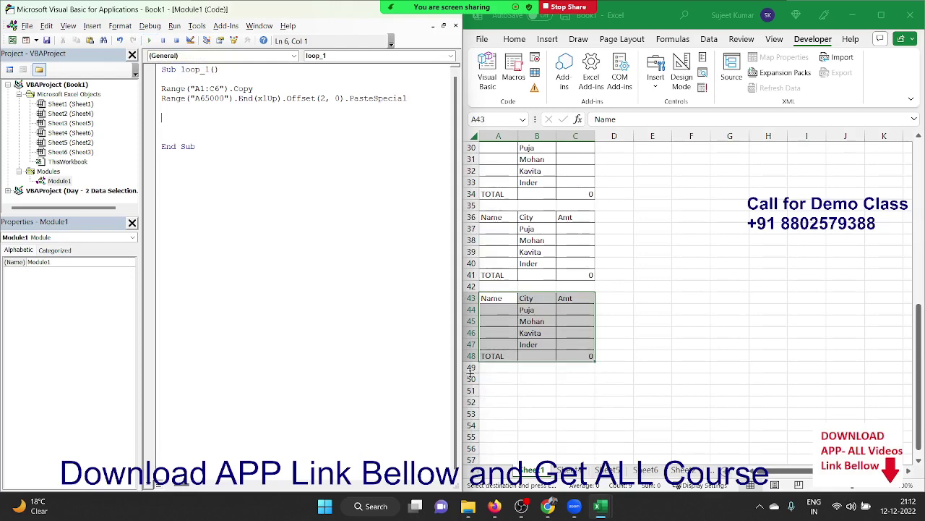
mouse_move(470, 367)
mouse_down()
mouse_move(438, 115)
mouse_move(444, 239)
mouse_up()
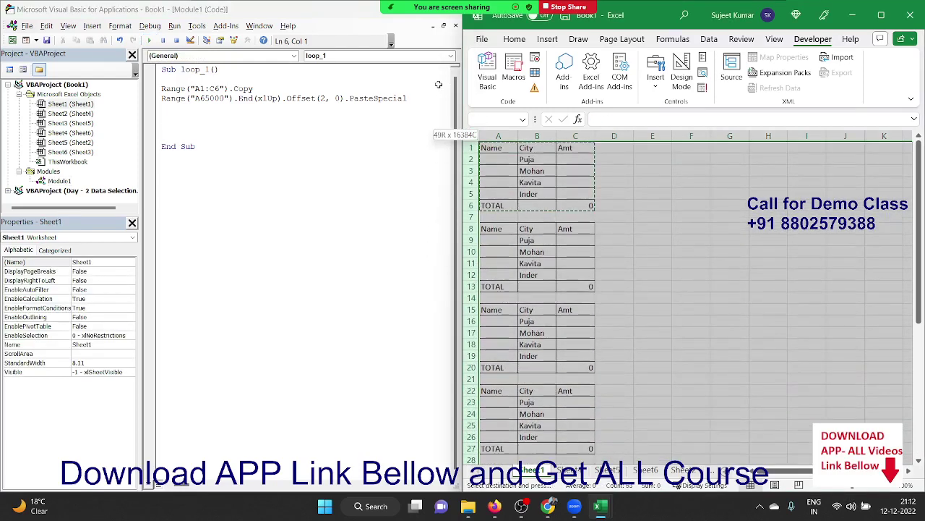
drag(444, 239, 444, 232)
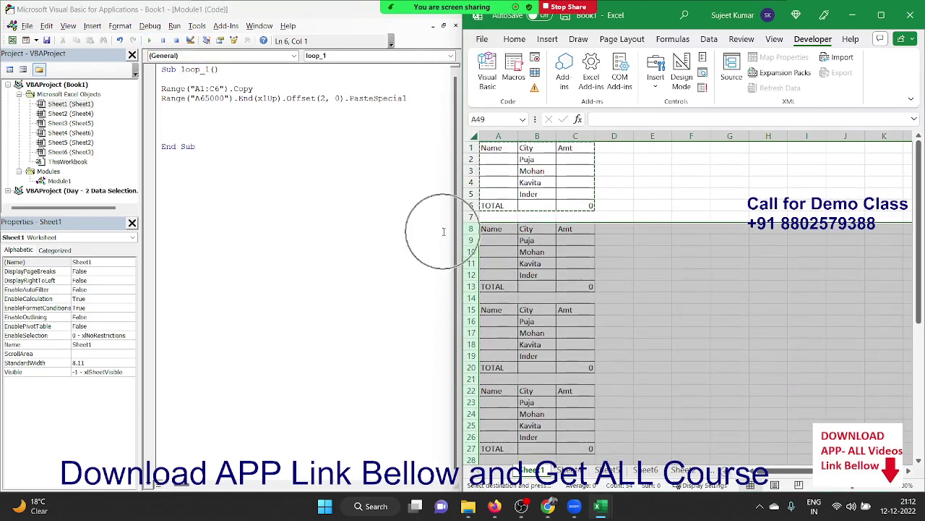
key(Delete)
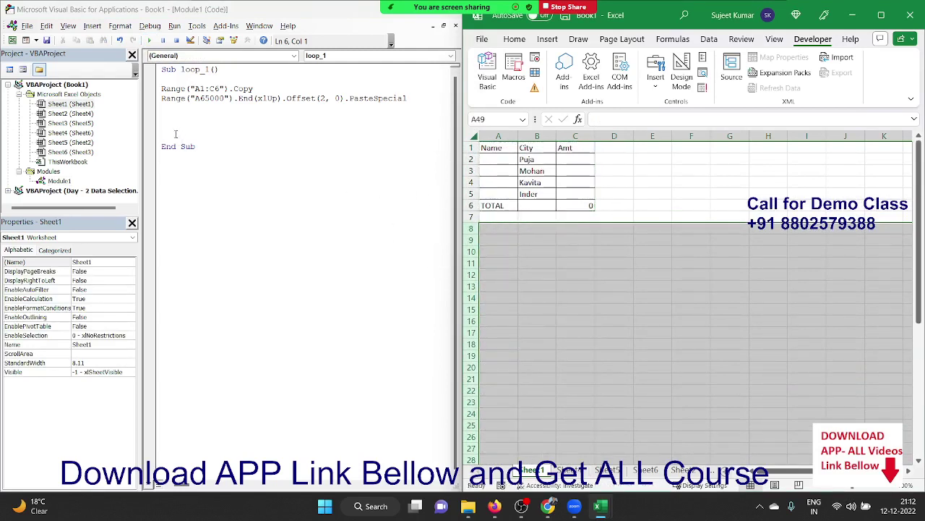
Duplicate the PasteSpecial line to five copies and run the macro
click(160, 98)
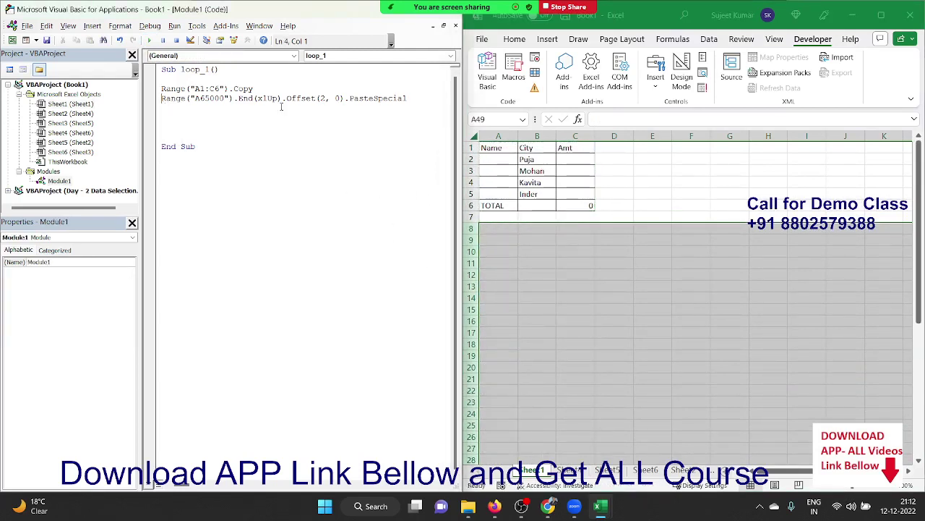
key(shift+Down)
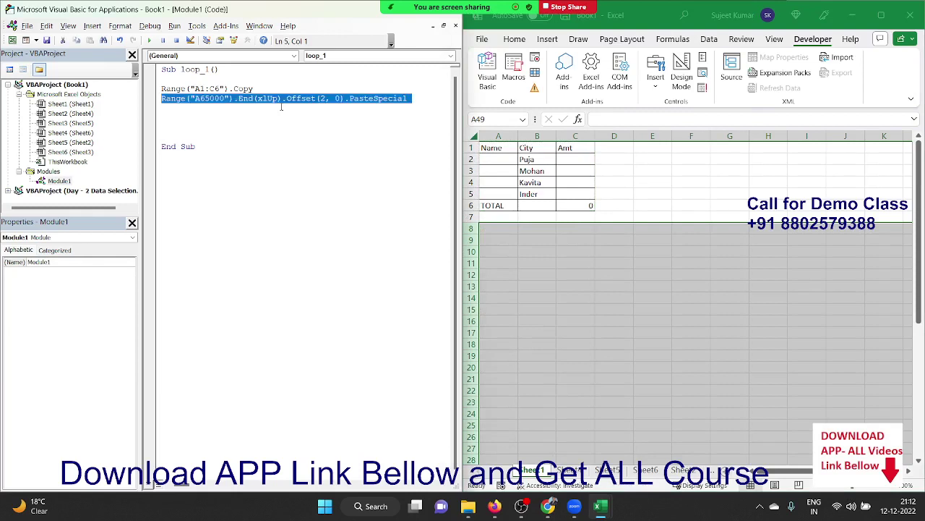
key(ctrl+c)
key(ctrl+v)
key(ctrl+v)
key(ctrl+v)
key(ctrl+v)
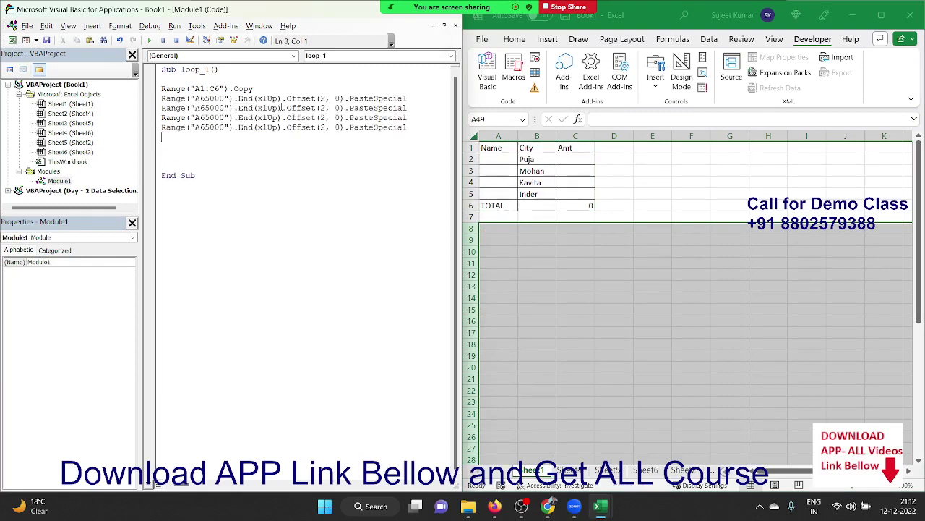
key(ctrl+v)
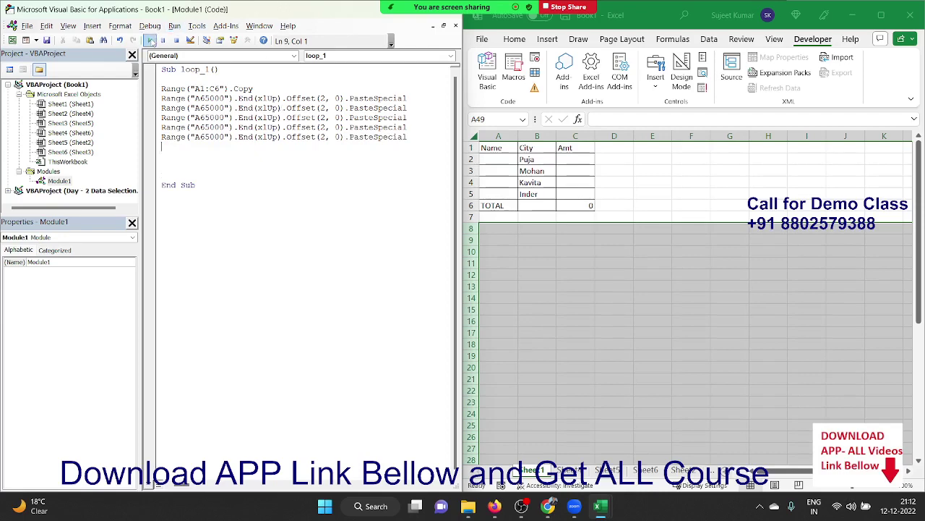
click(150, 40)
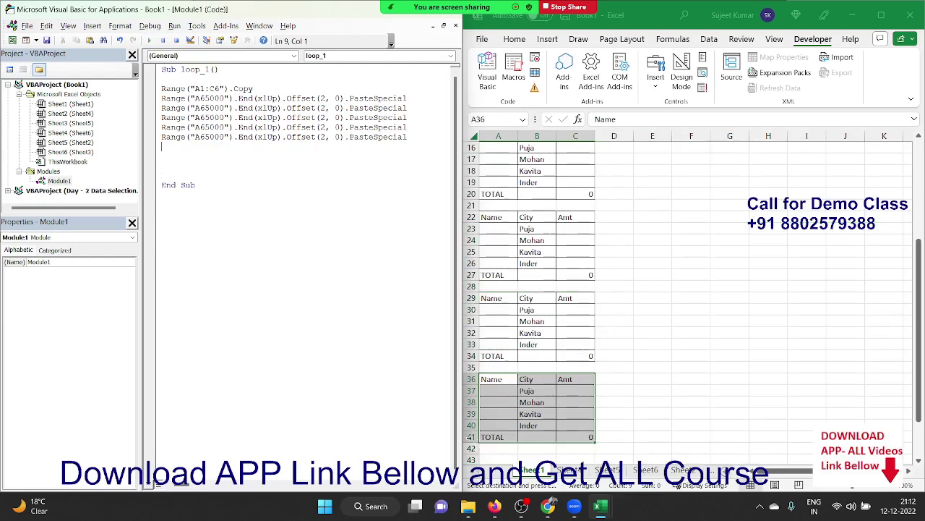
Delete the pasted copies in rows 8–41, leaving only the original table
click(470, 436)
drag(469, 437, 444, 92)
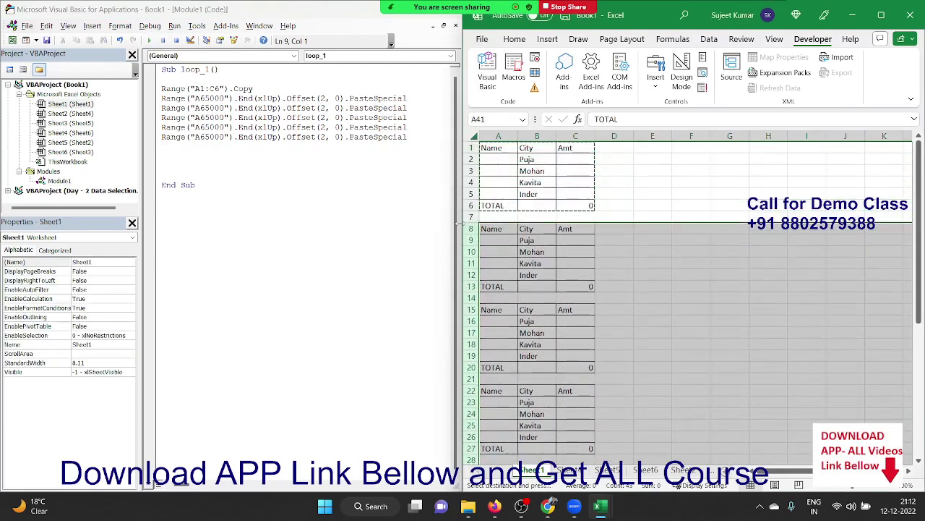
drag(444, 91, 460, 224)
key(Delete)
key(Up)
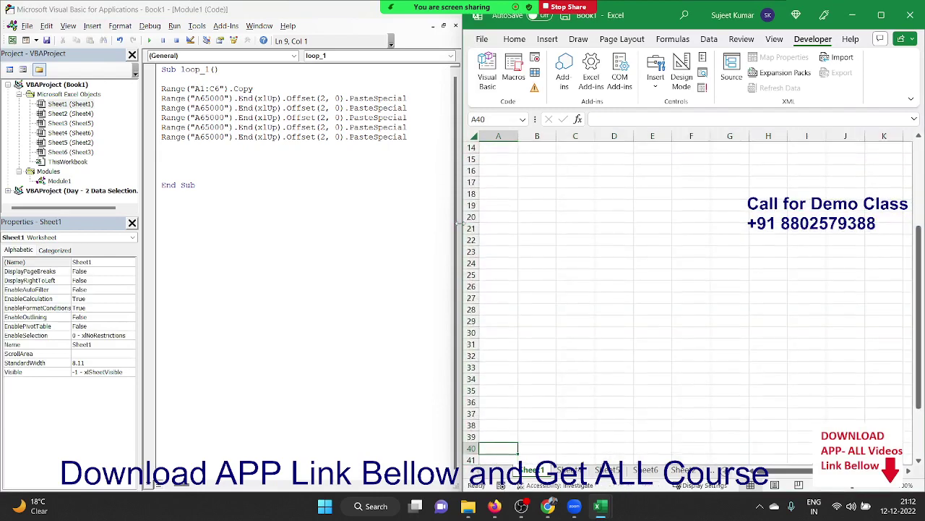
scroll(472, 280, up, 4)
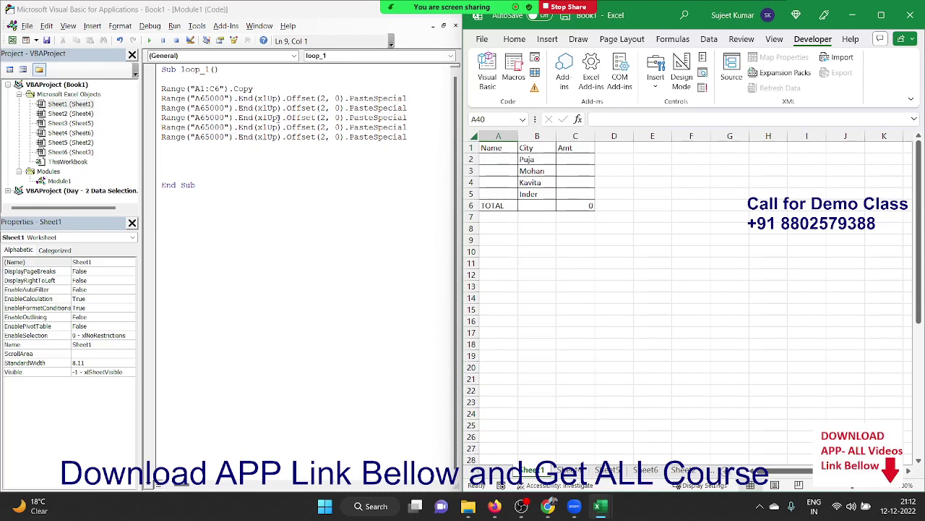
Delete the four extra PasteSpecial lines, leaving a single one
click(193, 136)
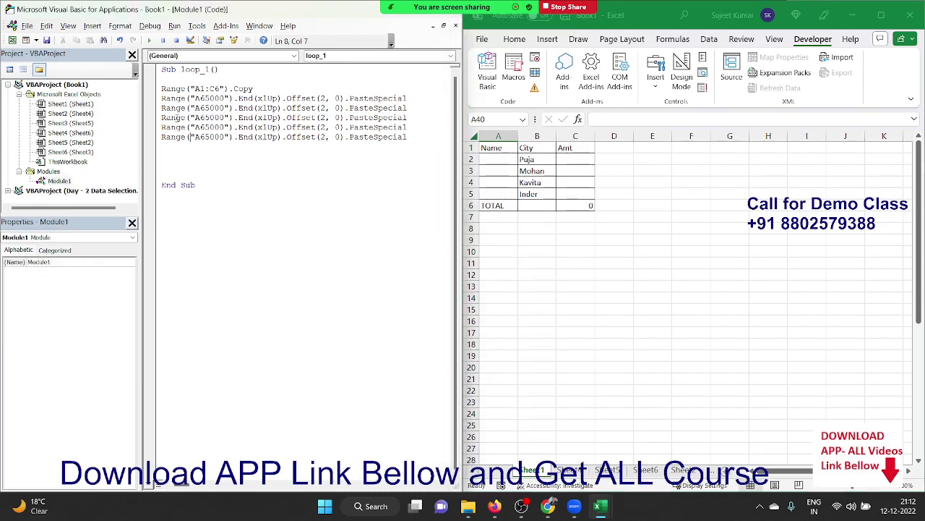
click(162, 108)
key(shift+Down)
key(shift+Down)
key(shift+Down)
key(shift+Down)
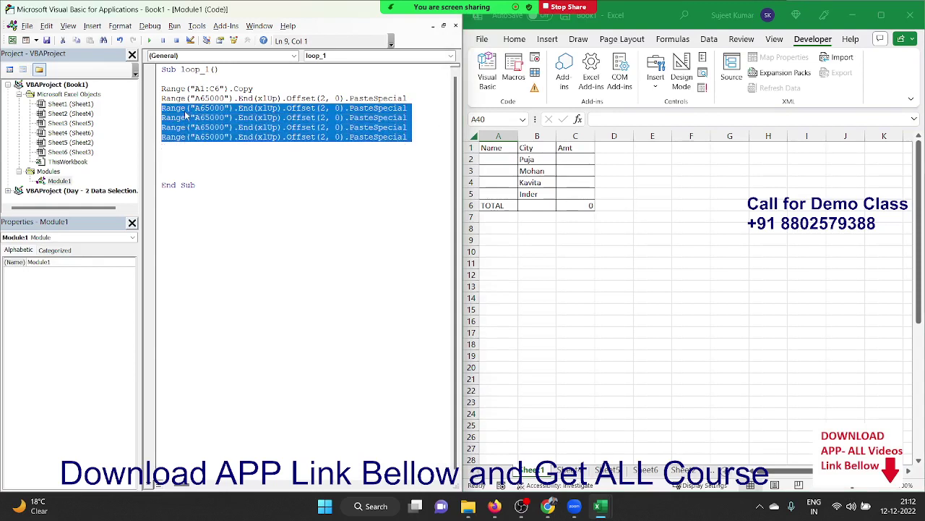
key(Delete)
key(Up)
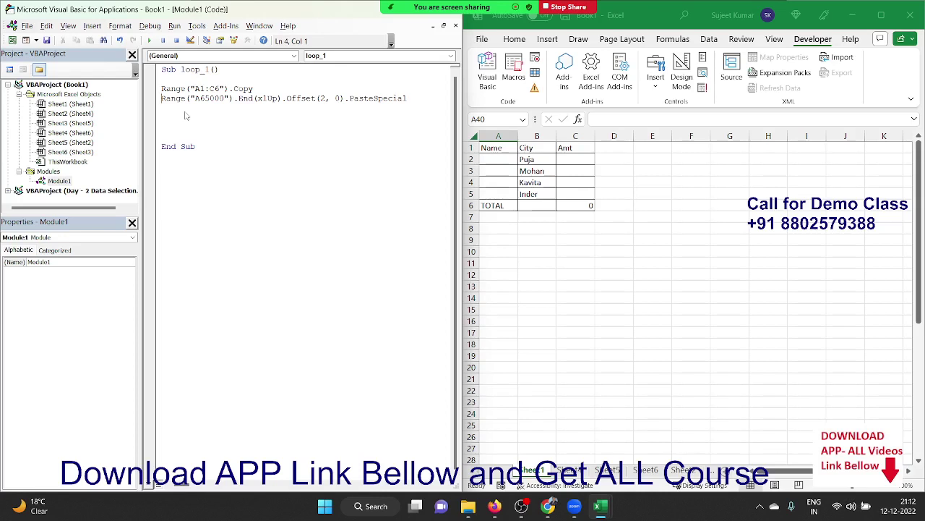
Insert a blank line above the PasteSpecial line and select the Copy line
key(shift+Down)
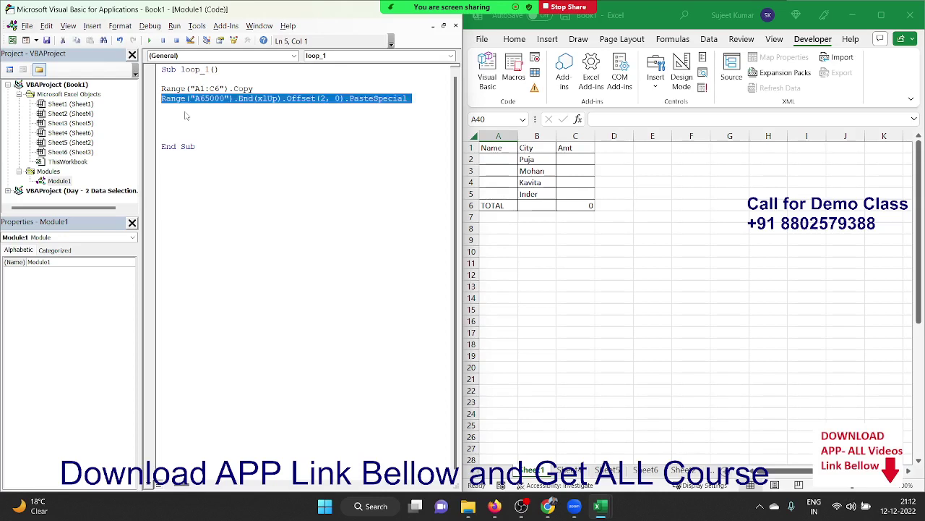
key(Left)
key(Return)
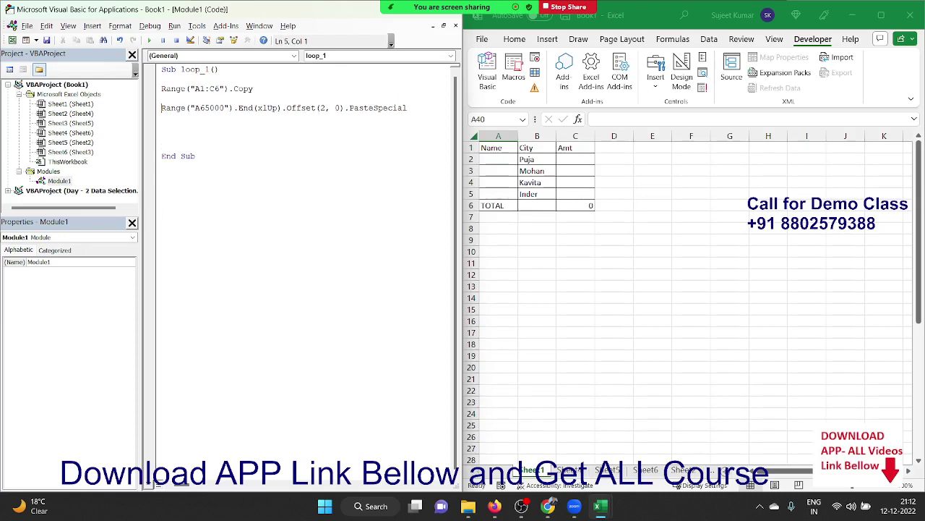
key(shift+Down)
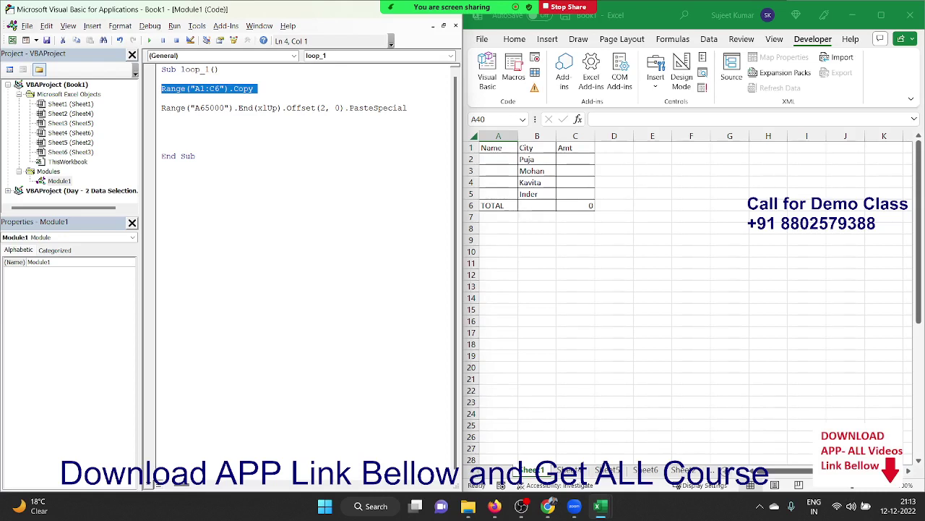
Wrap the PasteSpecial line in For i = 1 To 5 … Next i, correcting 15 to 5
click(162, 98)
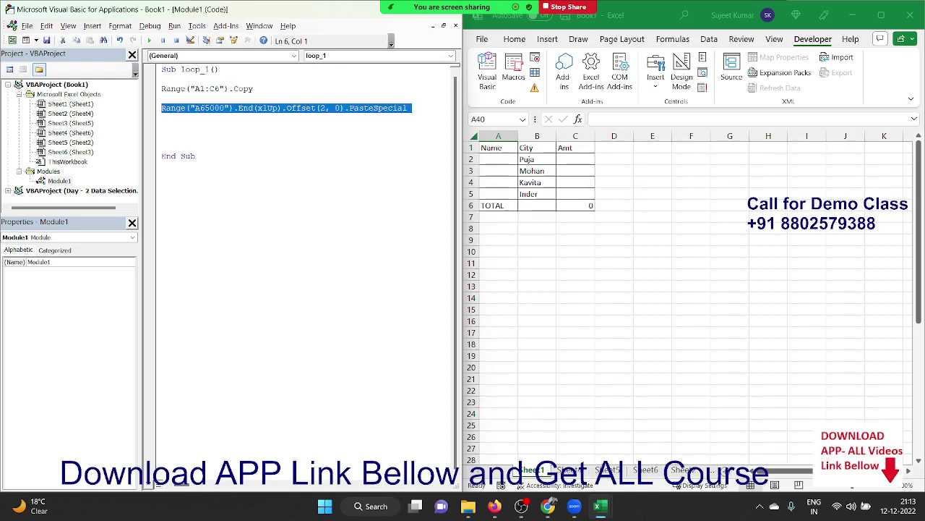
key(Return)
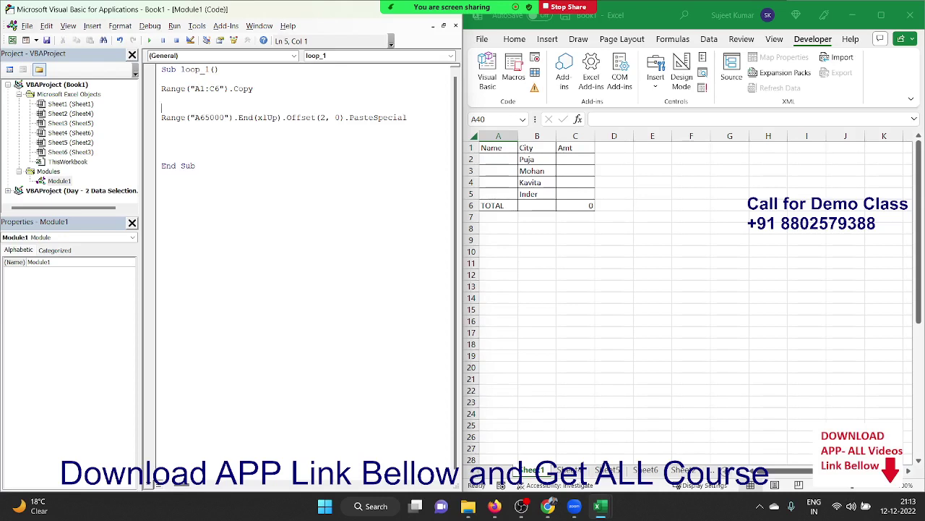
text(for )
text(i = )
text(1 to 1)
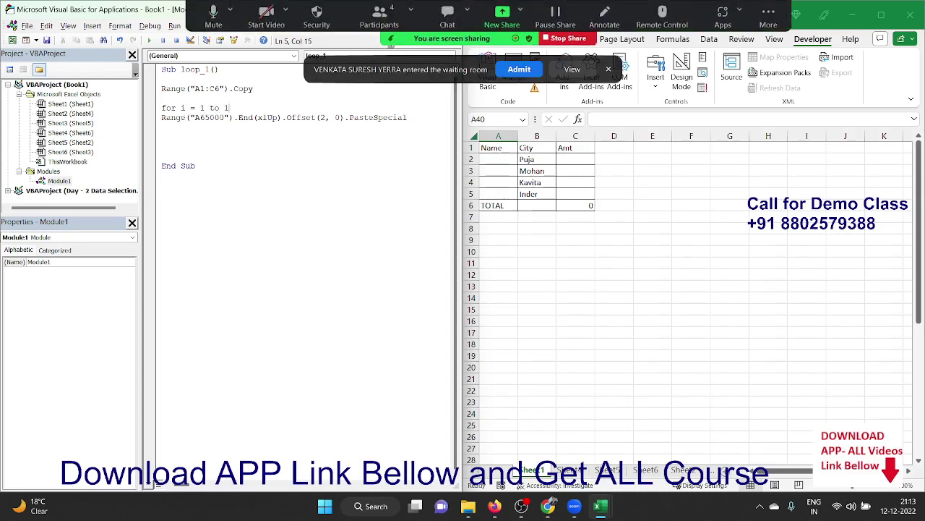
text(5)
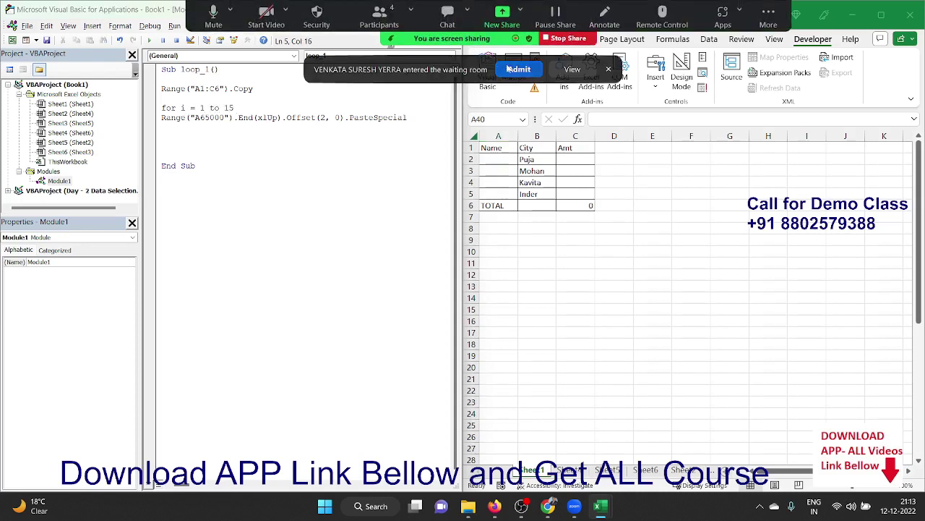
click(508, 69)
click(262, 130)
text(ne)
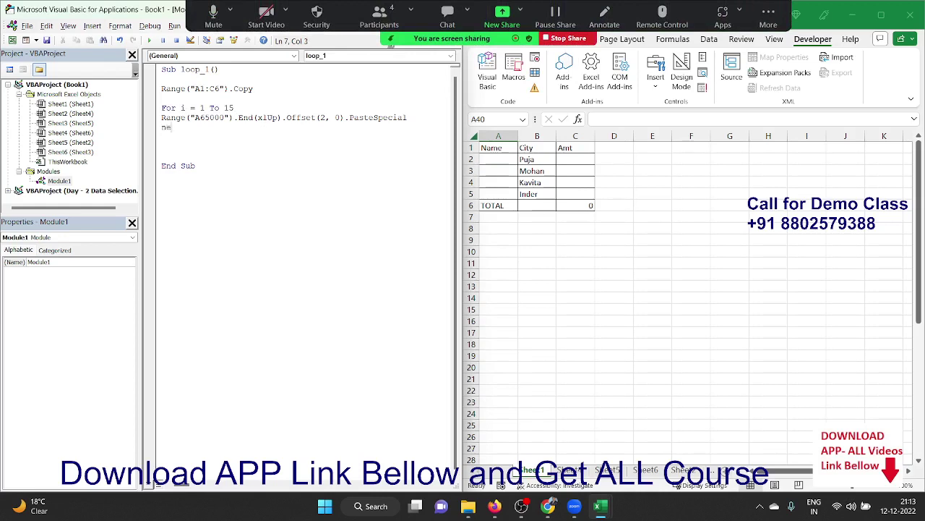
text(xt i)
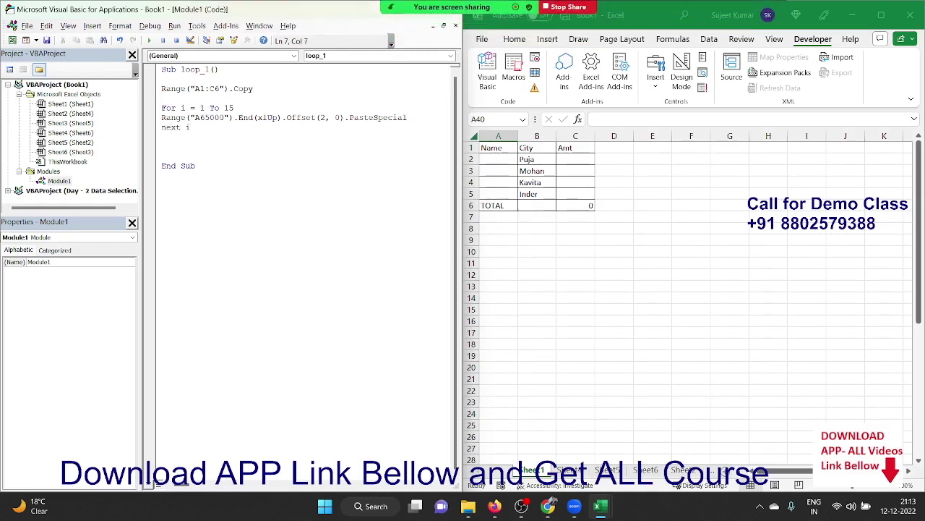
key(Up)
click(229, 107)
key(BackSpace)
click(245, 126)
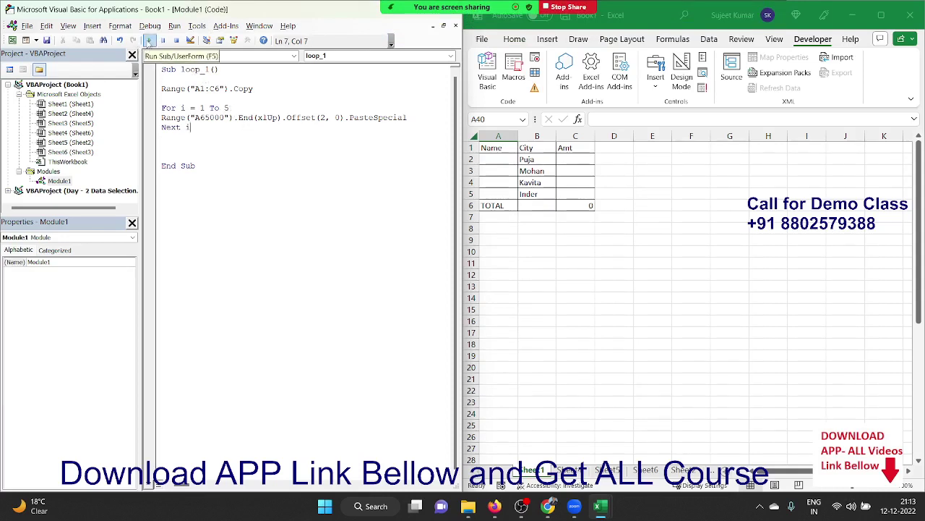
Run loop_1 and select the pasted copies from row 8 downward
click(150, 41)
scroll(653, 410, up, 5)
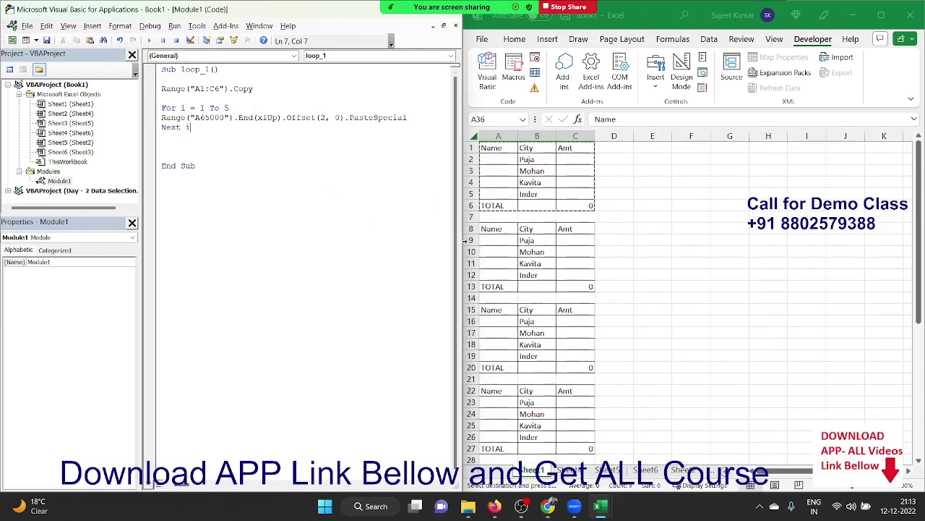
mouse_move(470, 228)
mouse_down()
mouse_move(458, 518)
mouse_move(406, 501)
mouse_up()
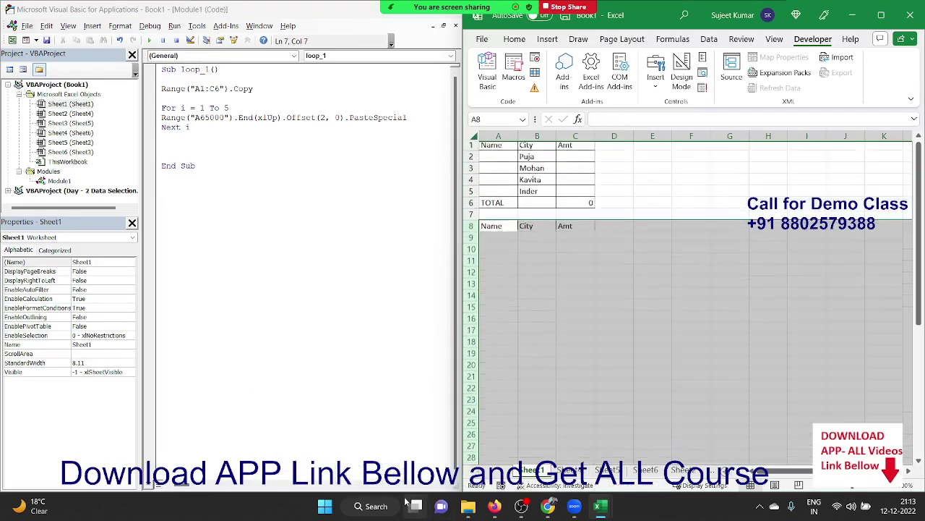
click(258, 118)
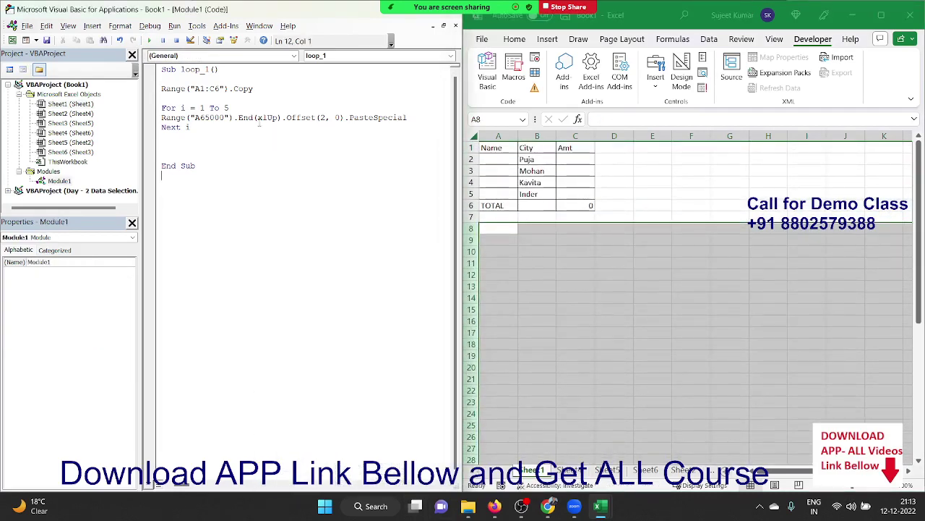
Start stepping through loop_1 with F8 up to the loop's paste line
click(253, 109)
key(Down)
key(Down)
key(F8)
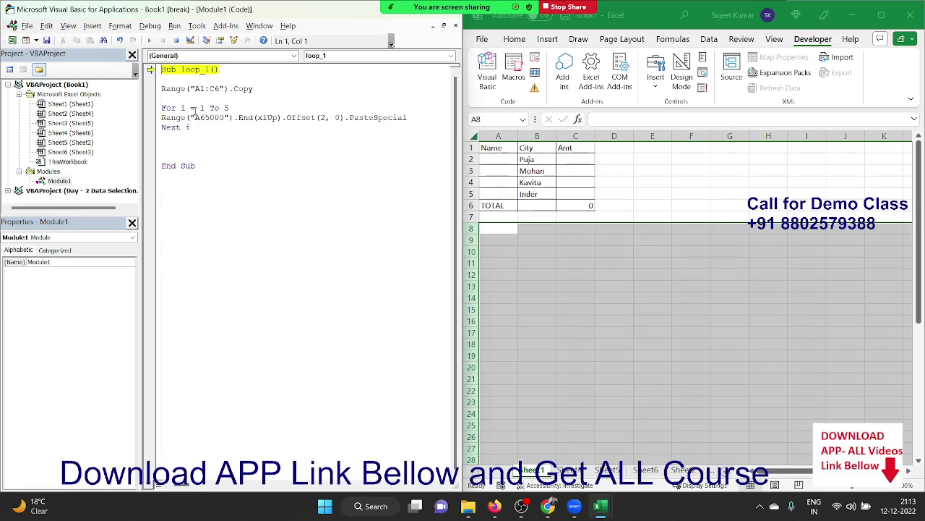
key(F8)
key(F8)
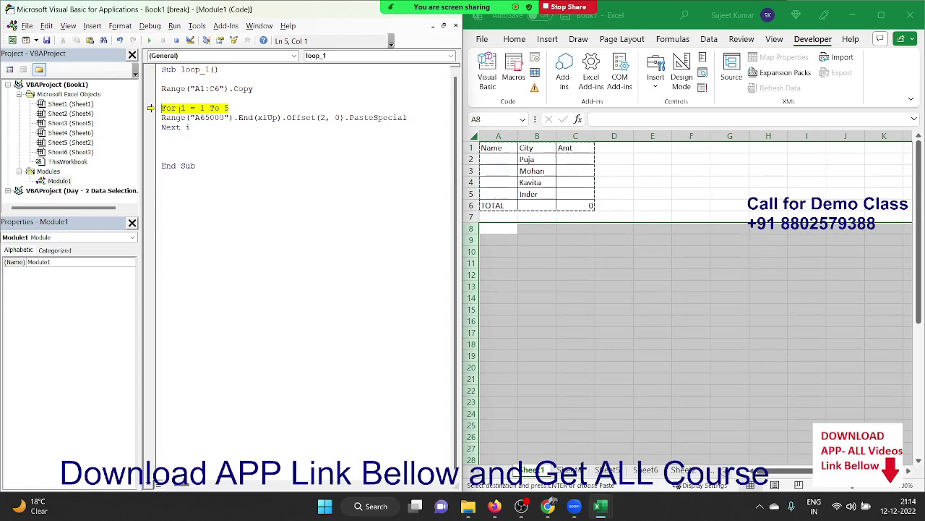
mouse_move(182, 109)
key(F8)
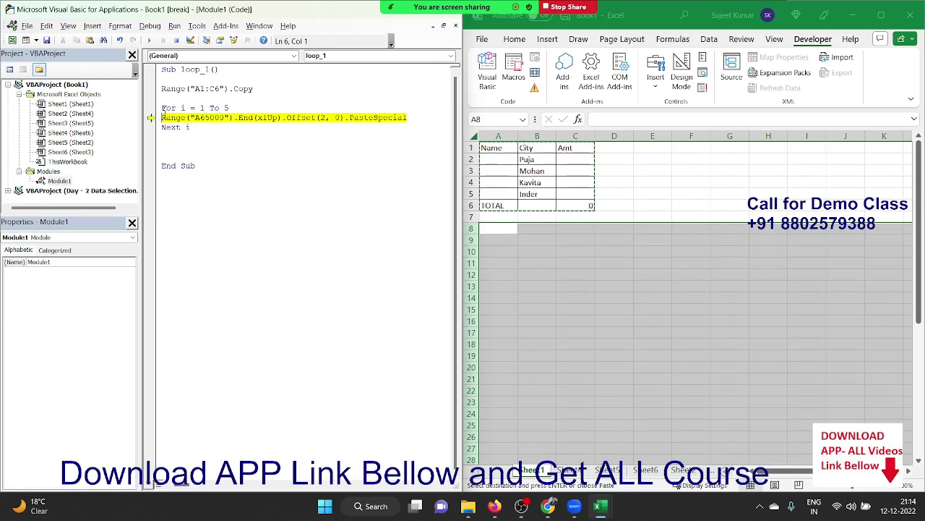
Highlight the loop's parts — Next, i, the limit 5 — to explain them
double_click(175, 127)
double_click(187, 127)
click(233, 108)
key(shift+Left)
click(172, 137)
drag(174, 141, 175, 153)
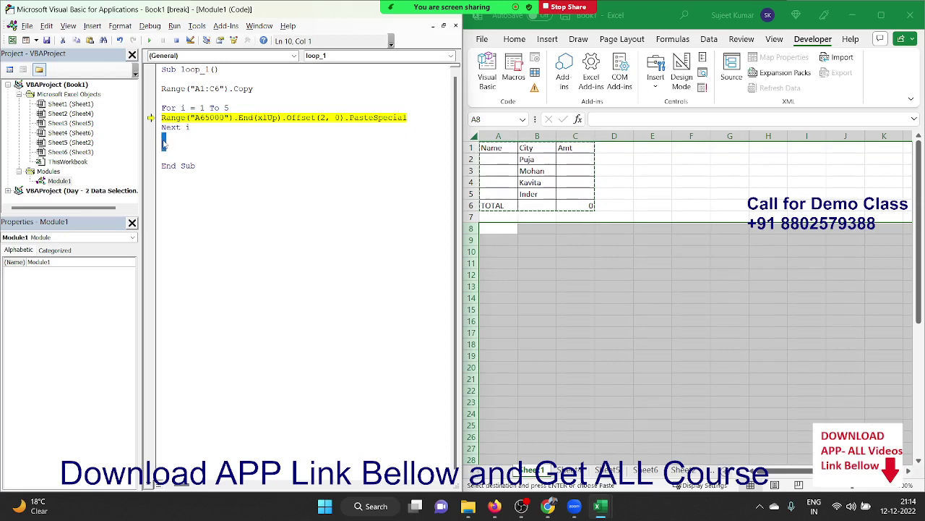
drag(187, 127, 161, 127)
click(187, 127)
double_click(187, 127)
click(210, 108)
mouse_move(184, 107)
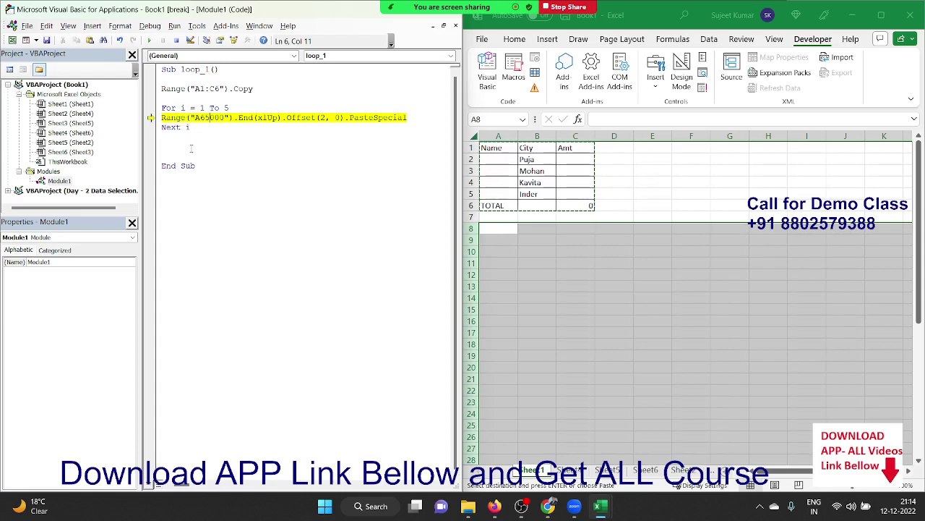
Step through all five passes, pasting table copies down to row 41
key(F8)
key(F8)
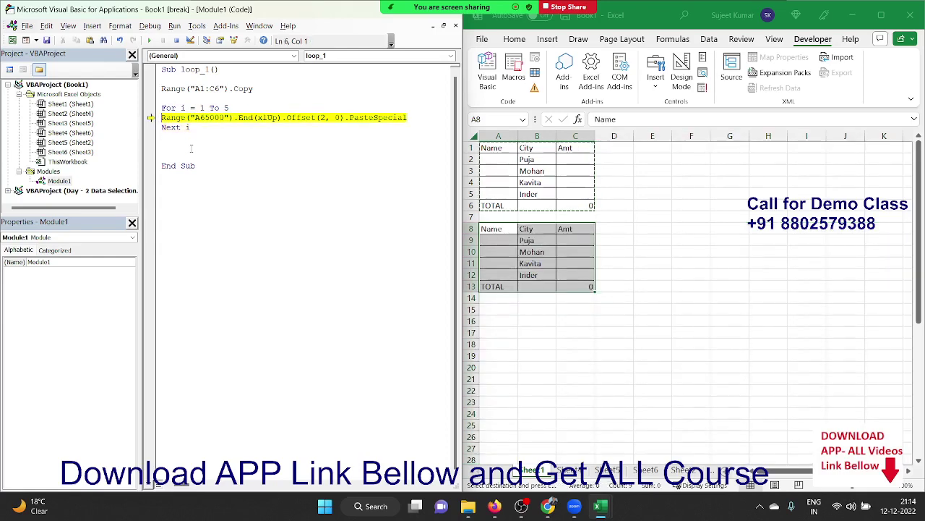
key(F8)
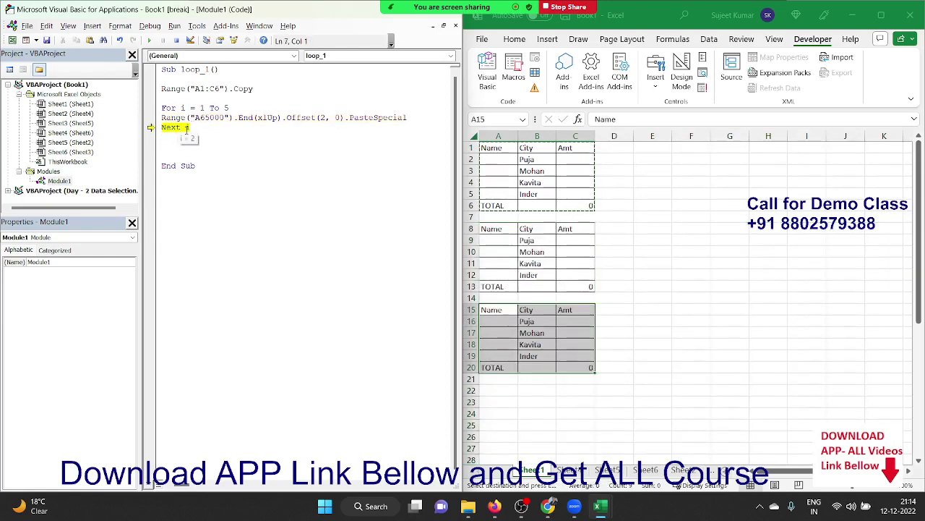
key(F8)
key(F8)
key(F8)
key(F8)
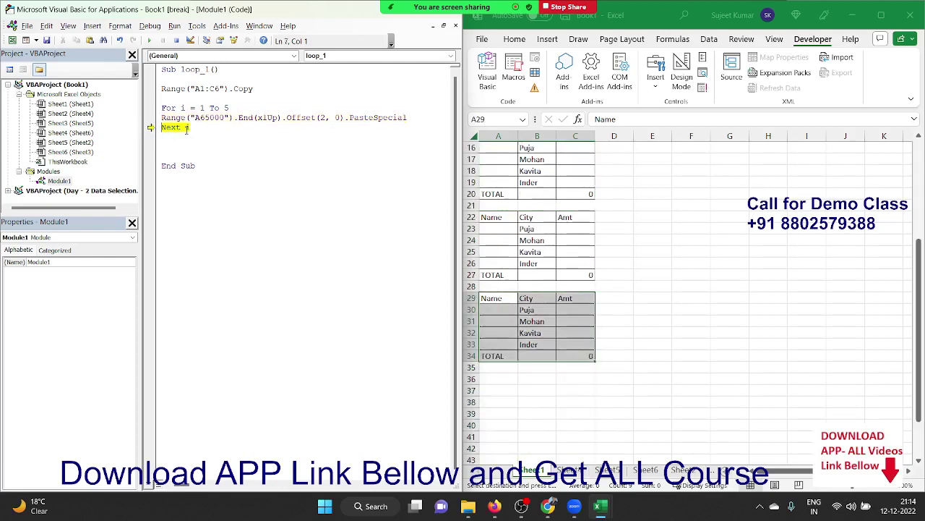
key(F8)
key(F8)
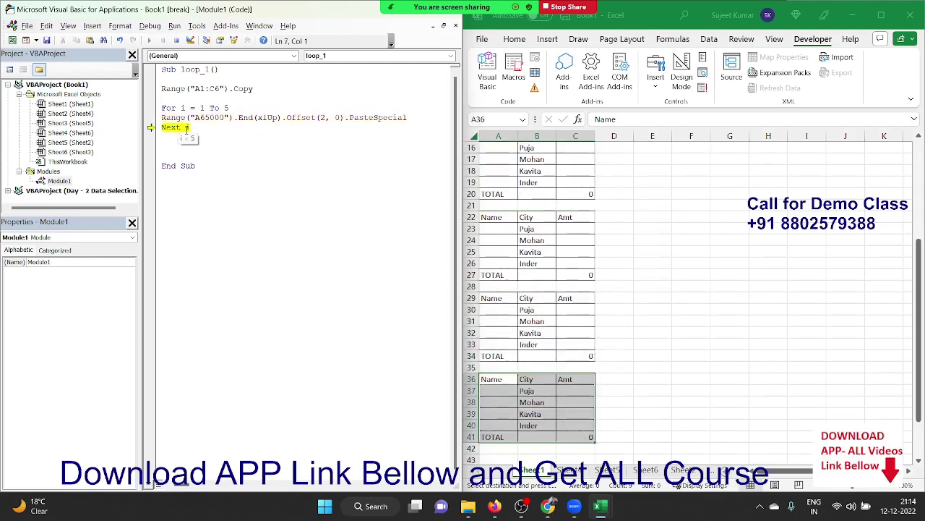
key(F8)
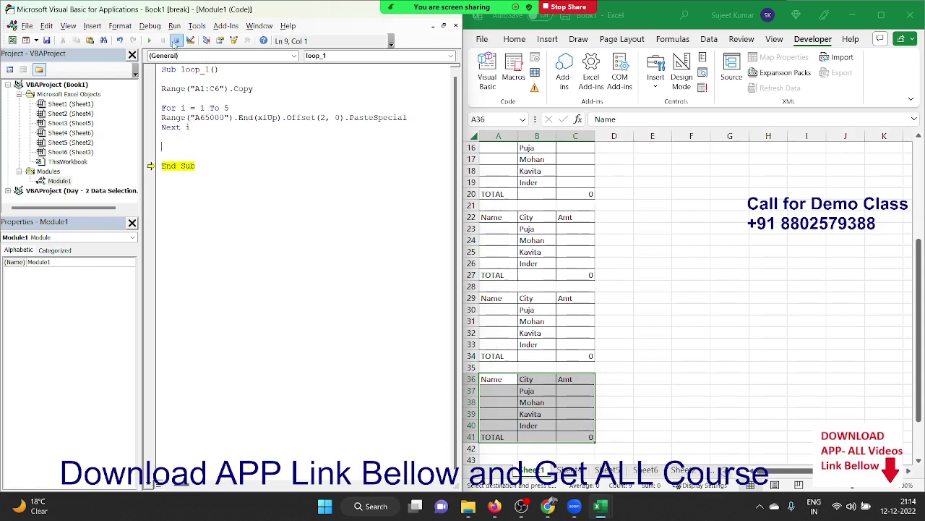
Stop the paused macro and clear the pasted table copies from row 8 down
click(175, 41)
scroll(529, 377, up, 4)
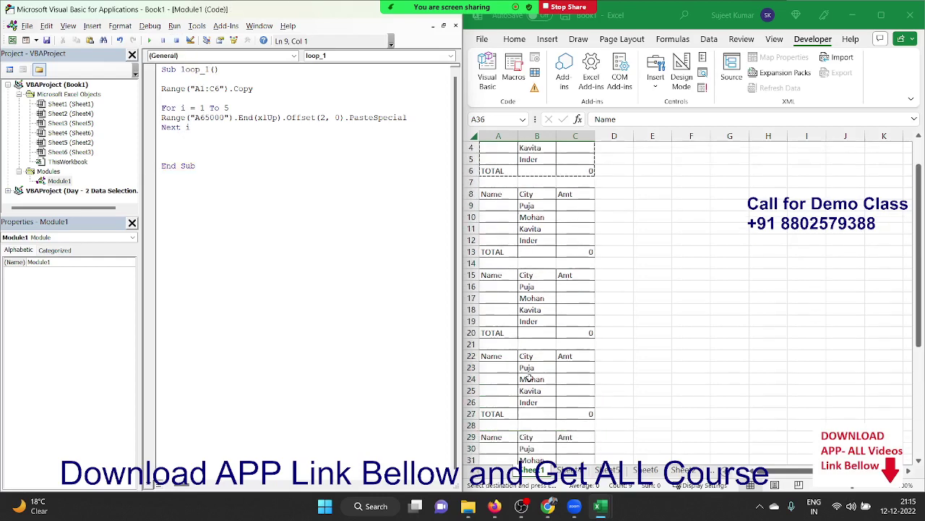
click(470, 194)
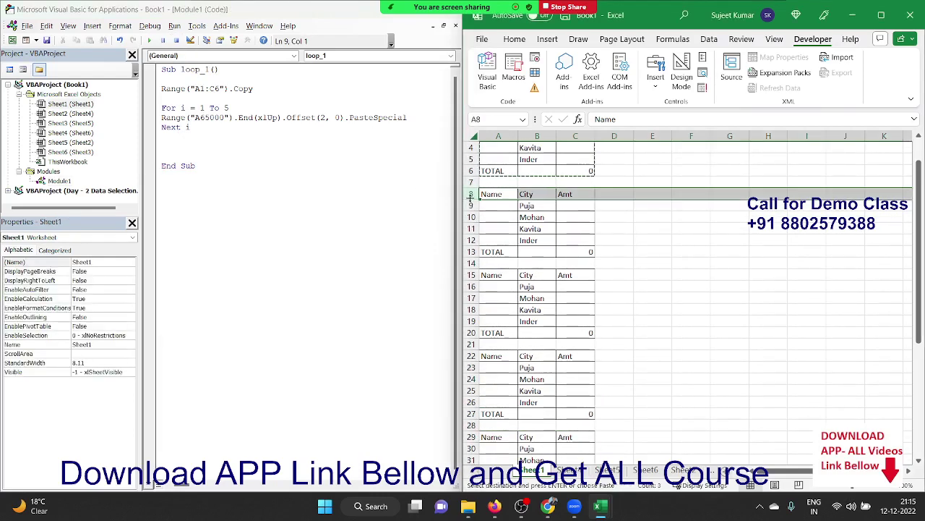
drag(470, 193, 472, 515)
scroll(652, 426, up, 7)
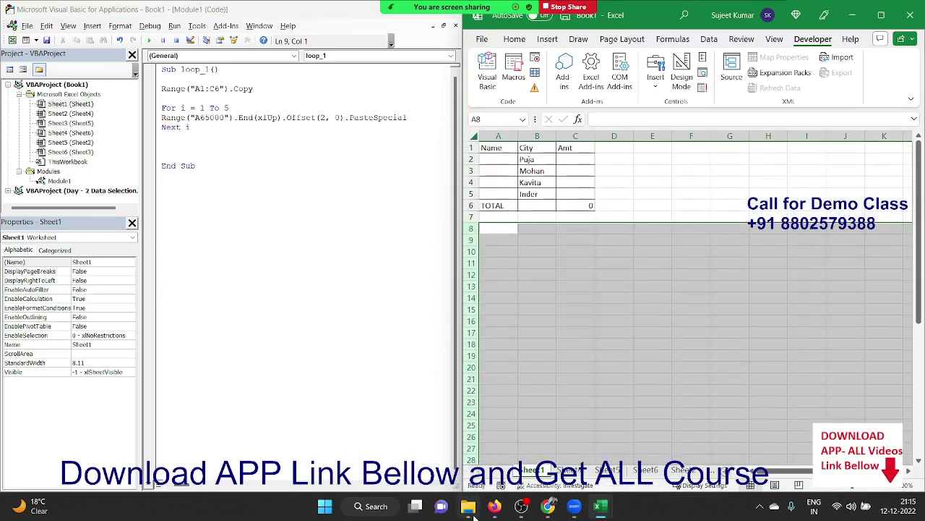
click(652, 427)
click(578, 463)
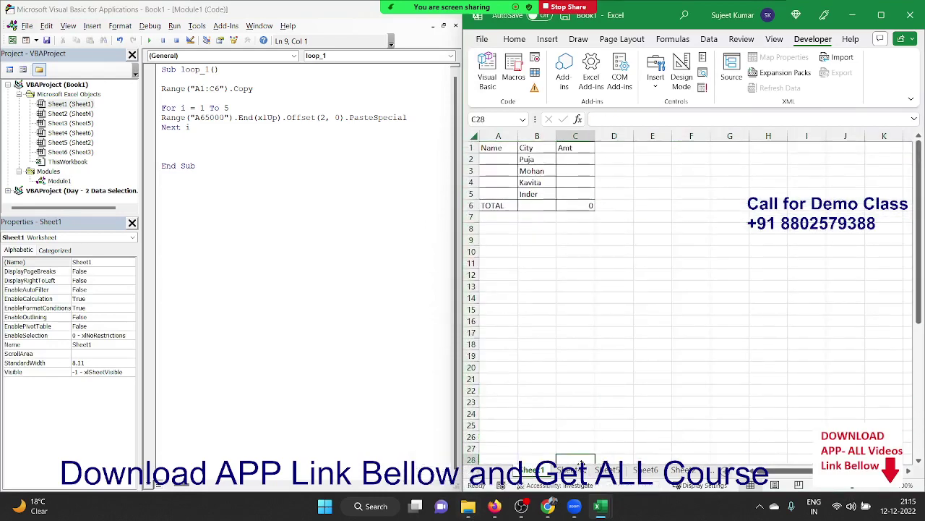
On the sheet with the Date entry, clear everything, then select A1:A12
click(570, 470)
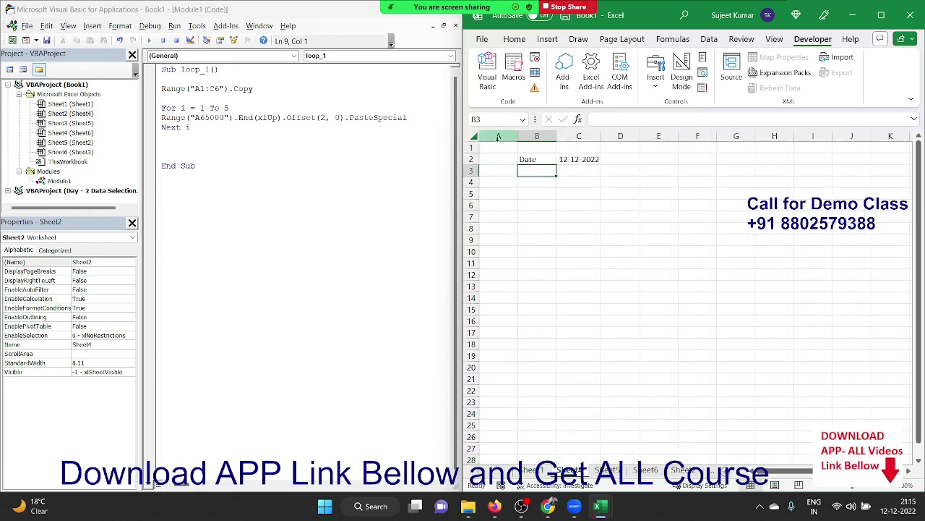
click(470, 134)
key(Delete)
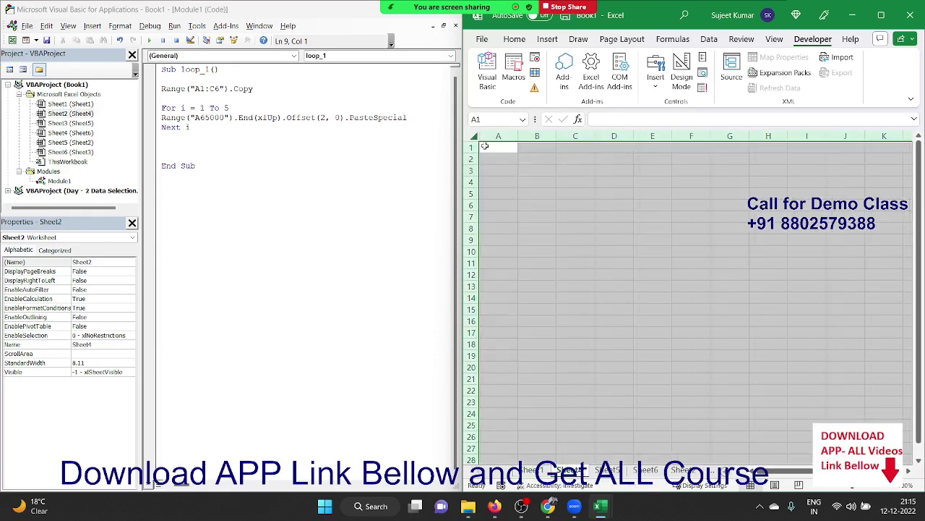
drag(497, 152, 498, 274)
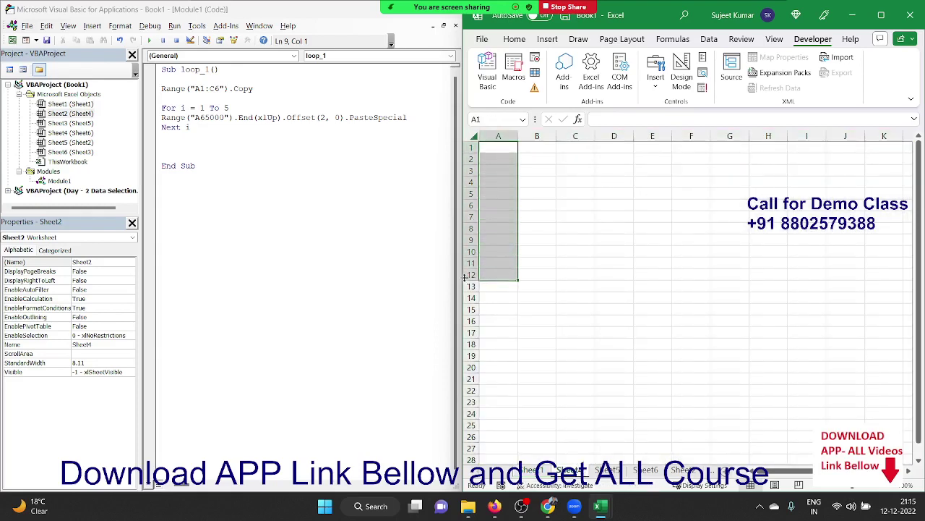
Duplicate the loop_1 procedure below itself and rename the copy to loop_2
drag(190, 176, 161, 68)
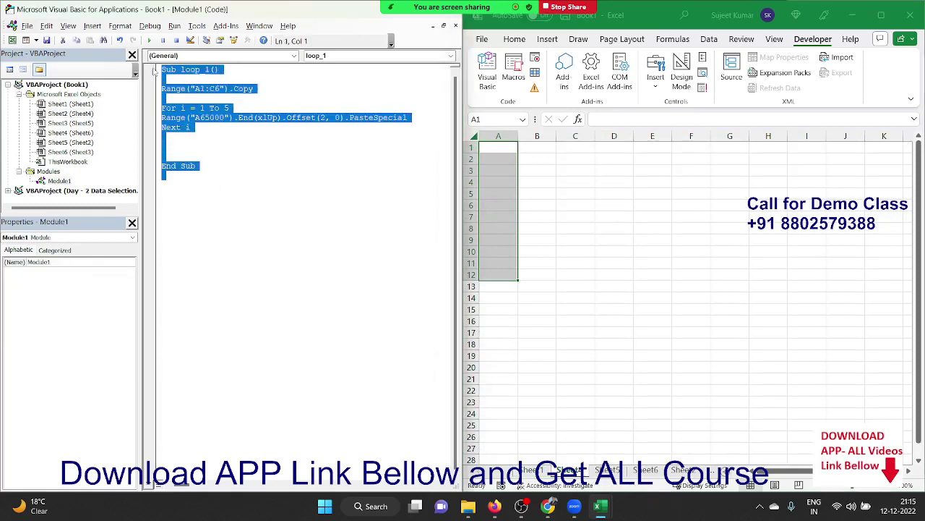
key(ctrl+c)
click(191, 183)
key(ctrl+v)
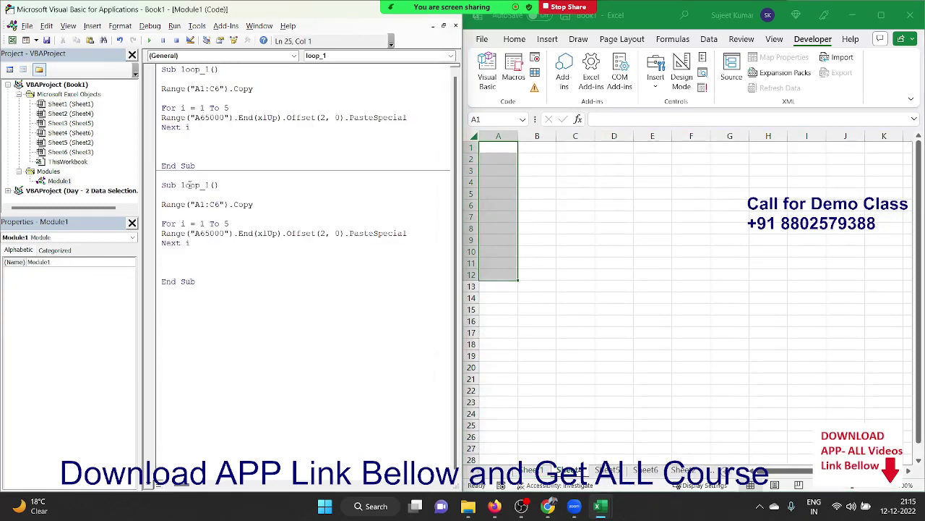
click(209, 185)
key(BackSpace)
text(2)
Remove the PasteSpecial line from loop_2's loop body
drag(159, 244, 157, 235)
click(172, 242)
key(Return)
key(Return)
key(Up)
key(Up)
key(Up)
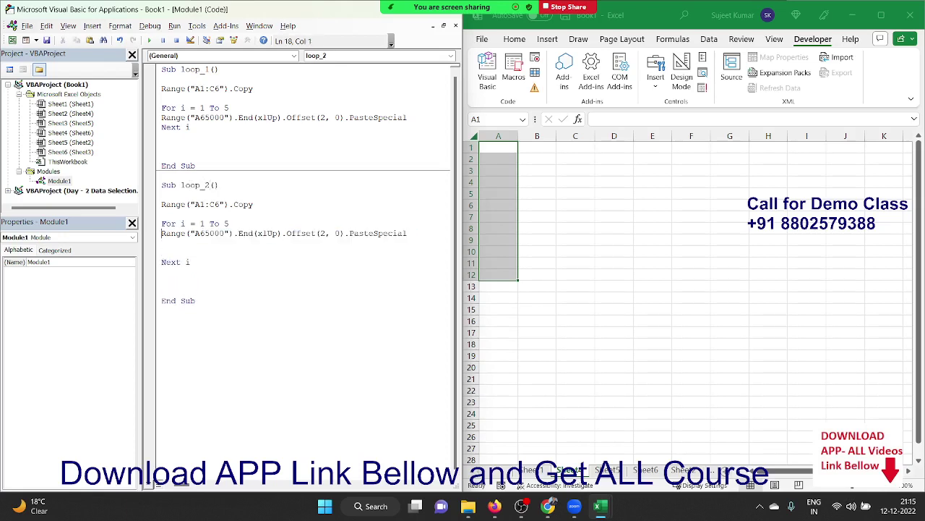
key(shift+Down)
key(Delete)
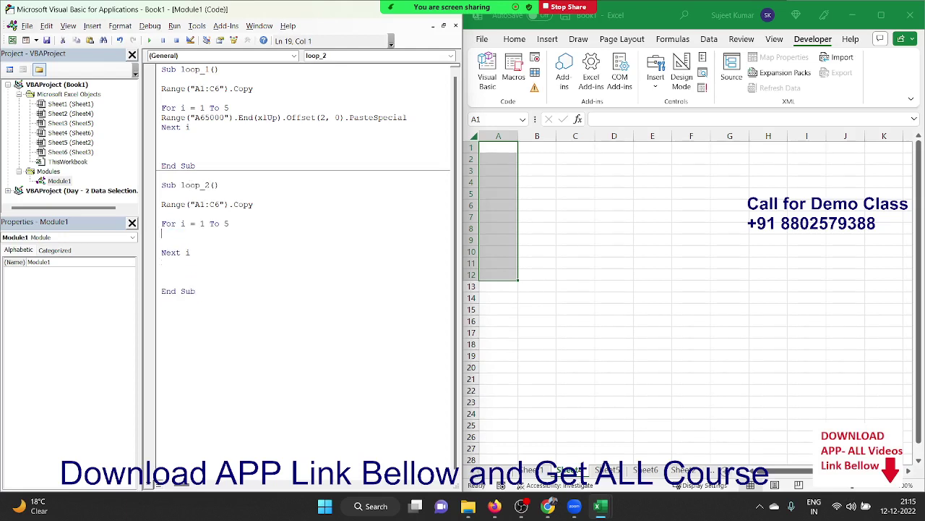
key(Up)
Set loop_2's end value to 100, add Range("A" & i).Value = i, and run it
click(224, 223)
text(100)
key(Return)
key(Return)
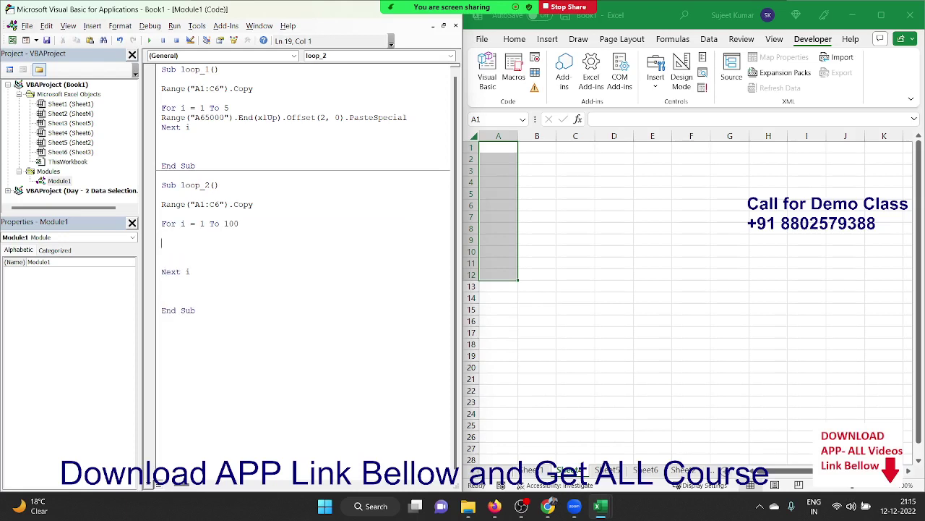
text(range)
text(("A")
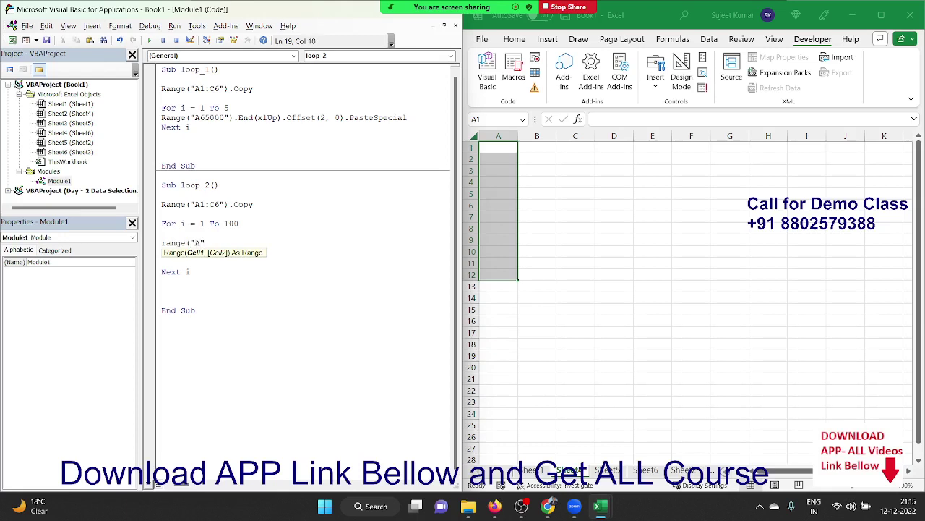
text( & i)
text().Va)
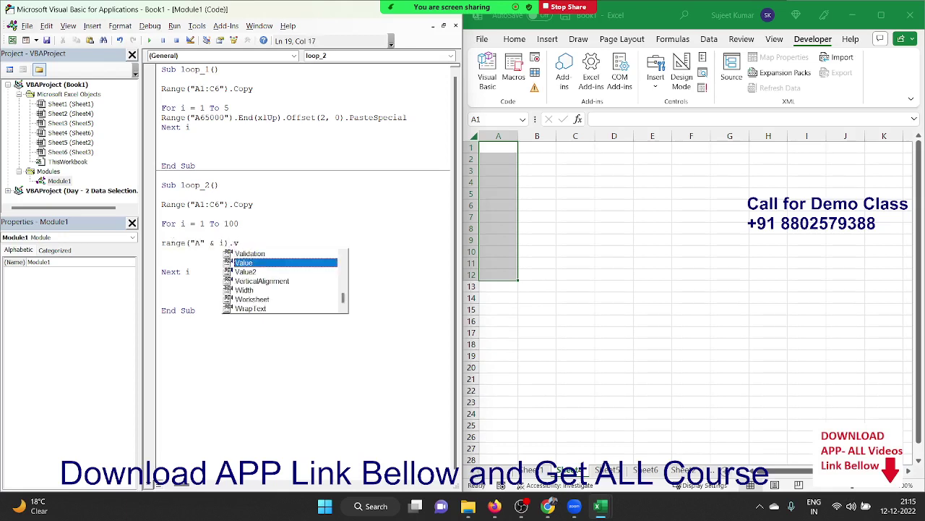
text(lue =)
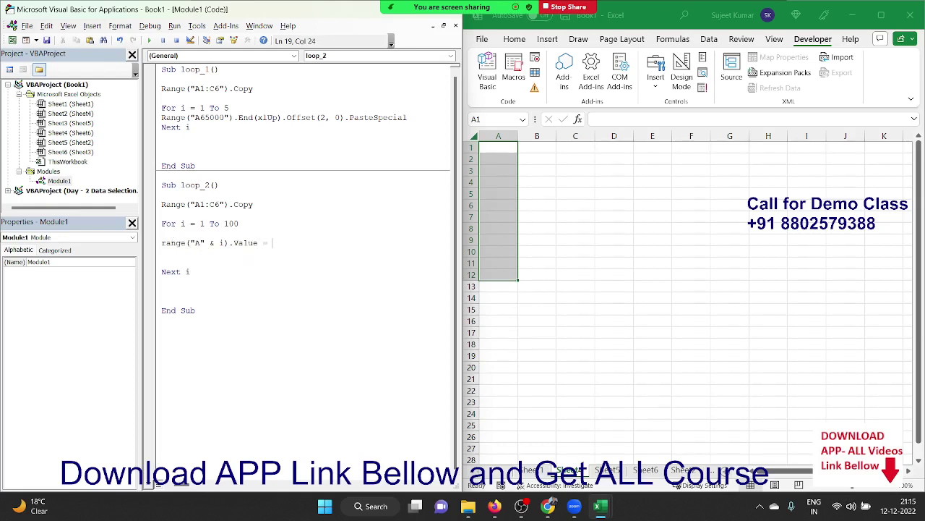
text(i)
key(Return)
click(151, 40)
Delete the A1:C6 copy line and comment out the Range("A" & i) line with an apostrophe
click(526, 265)
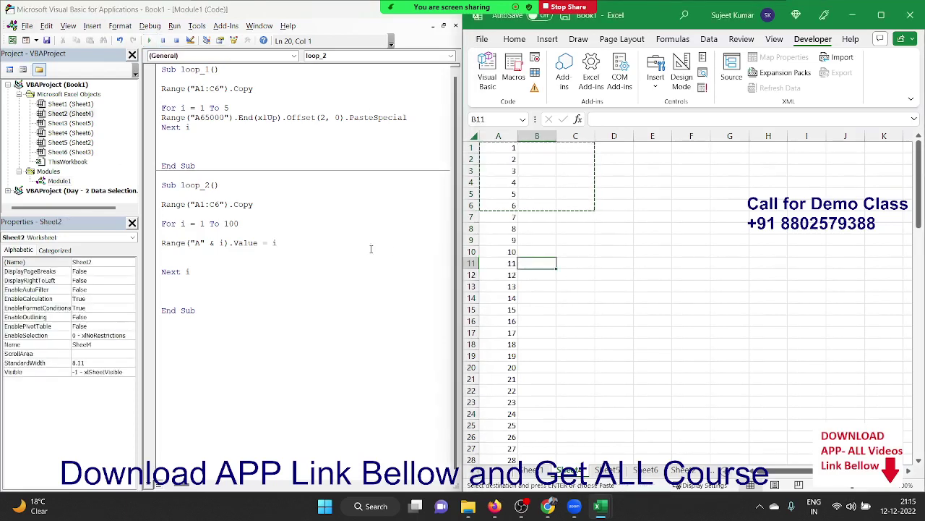
drag(274, 211, 160, 204)
key(Delete)
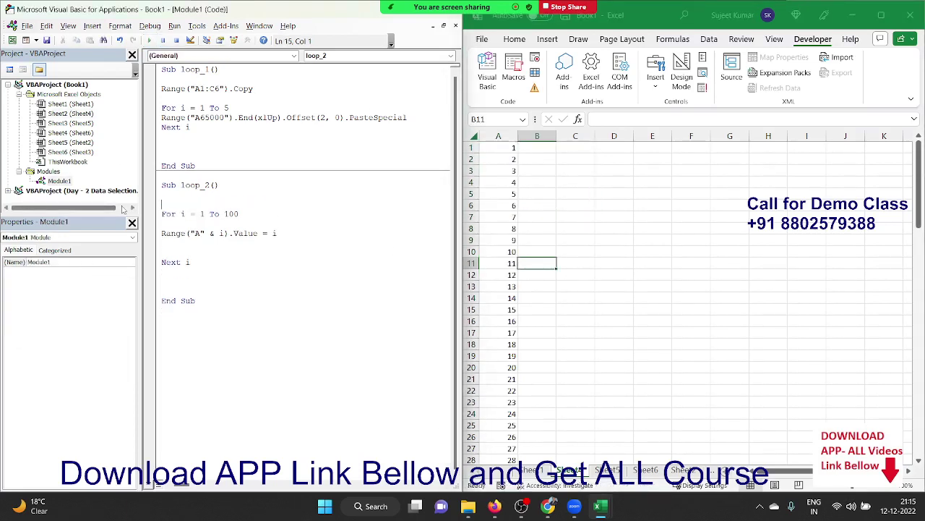
click(308, 280)
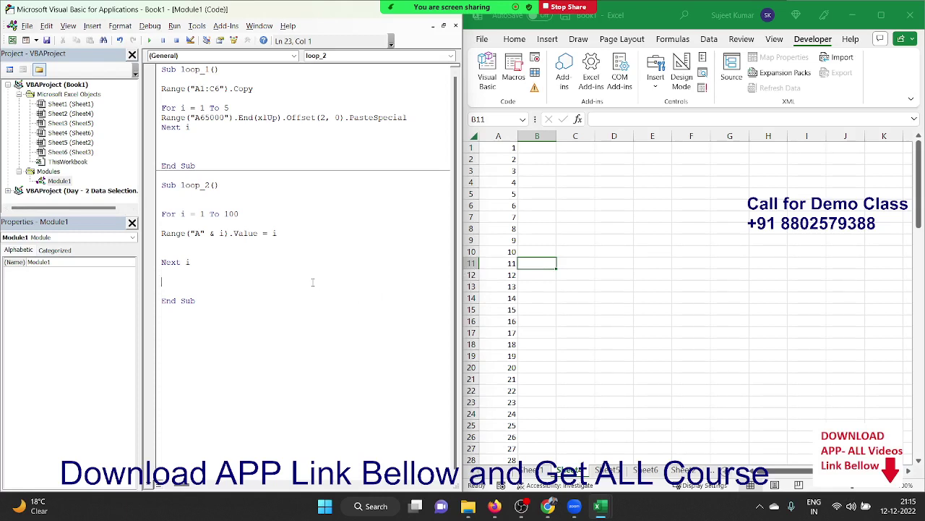
key(Up)
key(Up)
key(Up)
text(')
key(Down)
Add the line Range("A65000").End(xlUp).Offset(1, 0).Value = i to loop_2
text(ra)
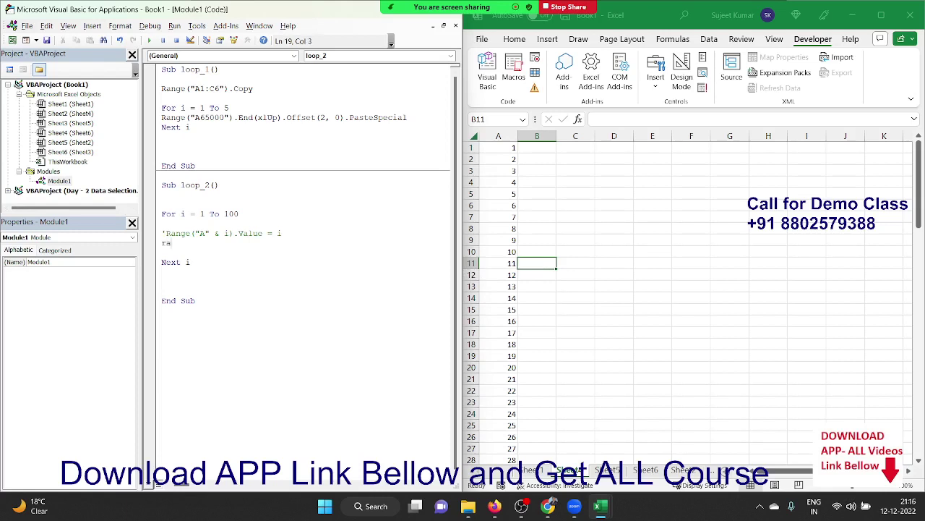
text(nge(")
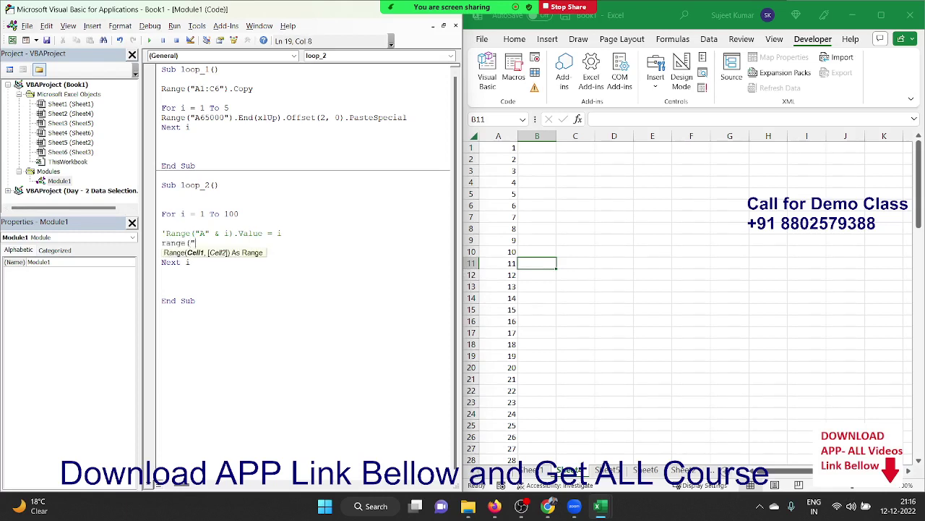
text(A65000)
text(").End)
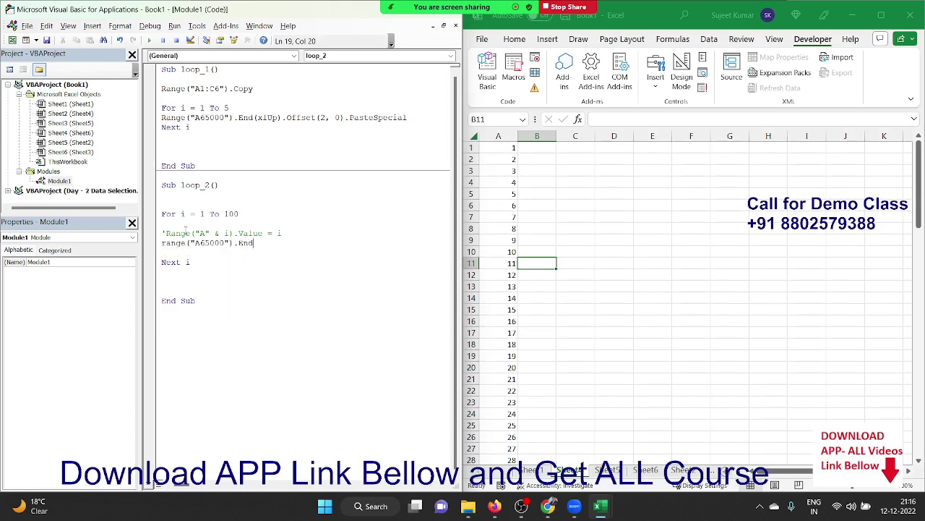
text(()
key(Down)
key(Down)
key(Down)
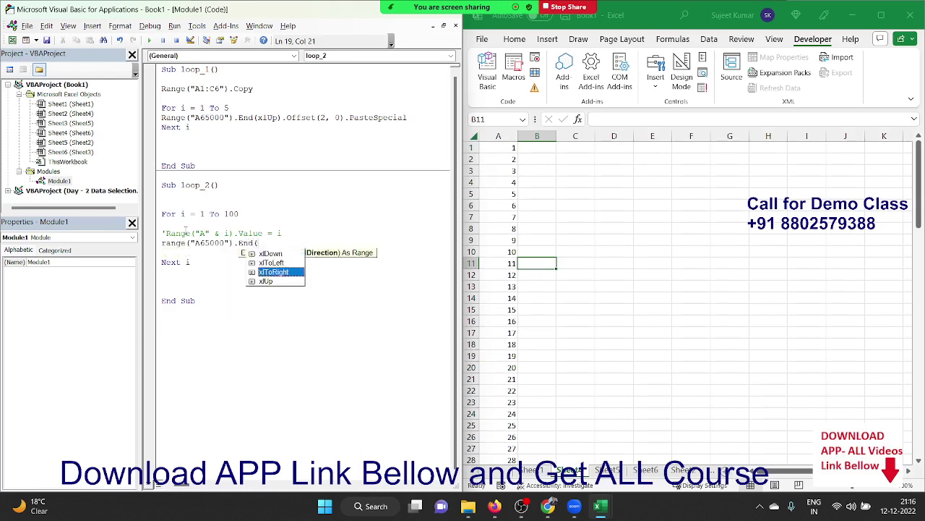
key(Down)
key(Tab)
text())
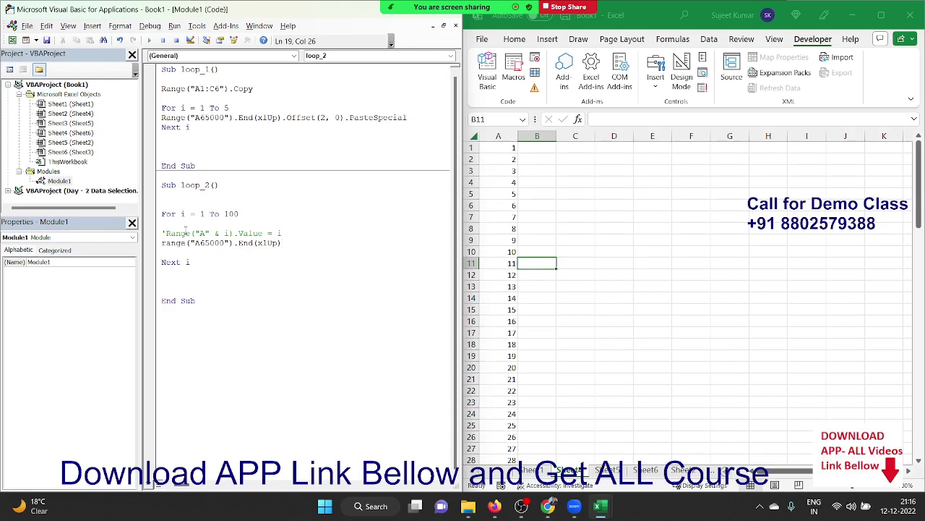
text(.)
text(of)
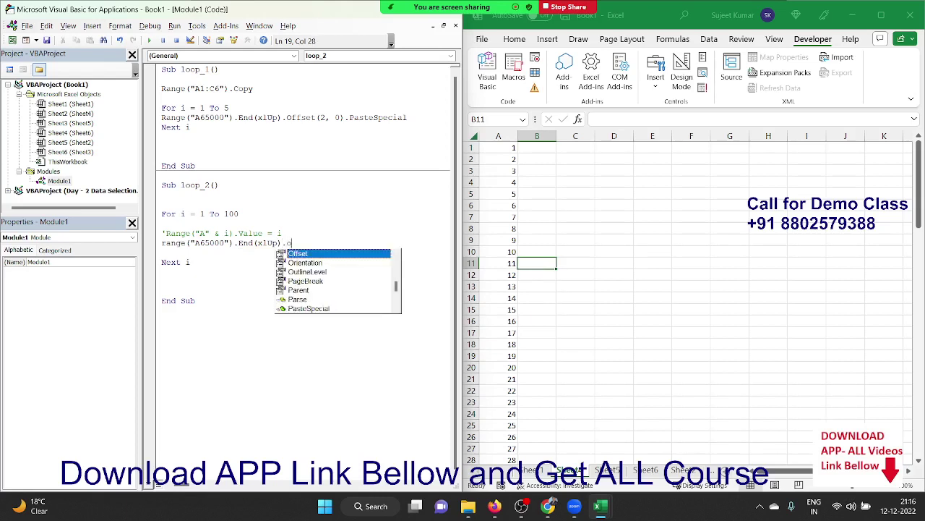
key(Tab)
text((1)
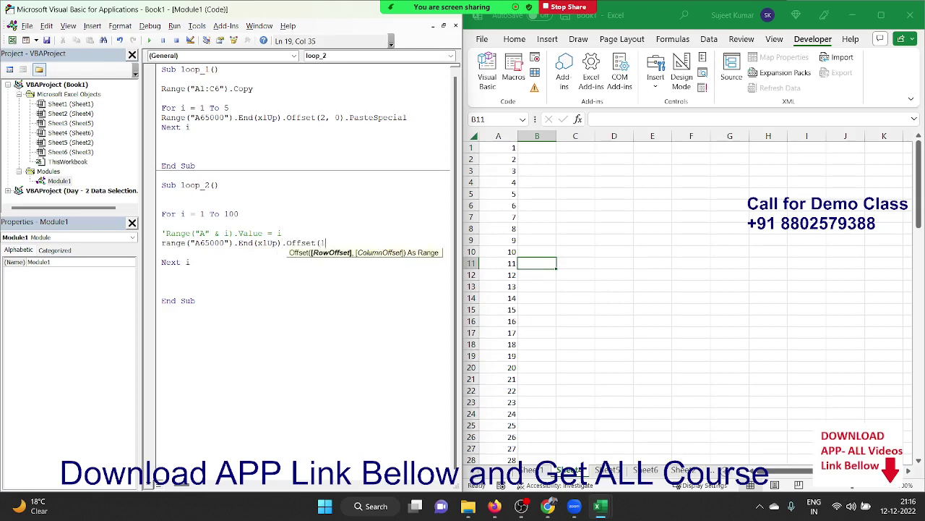
text(,0).)
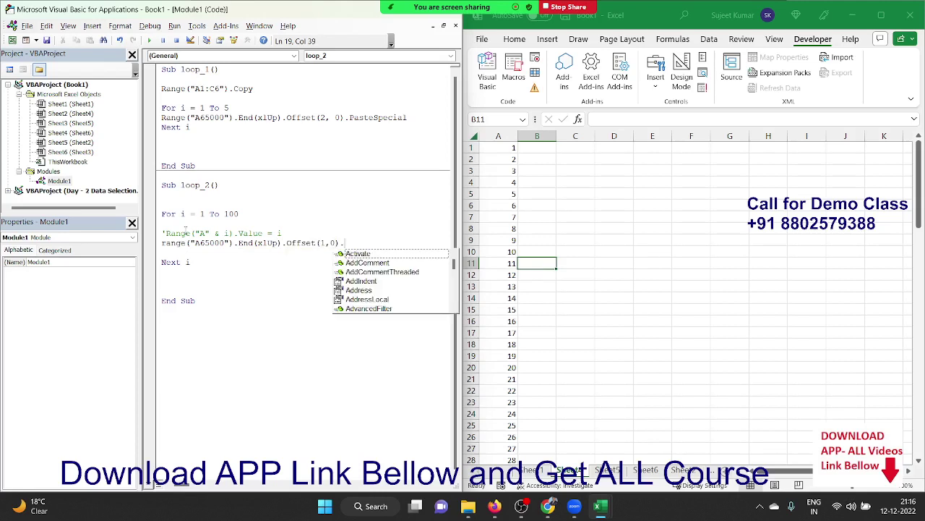
text(va)
key(Tab)
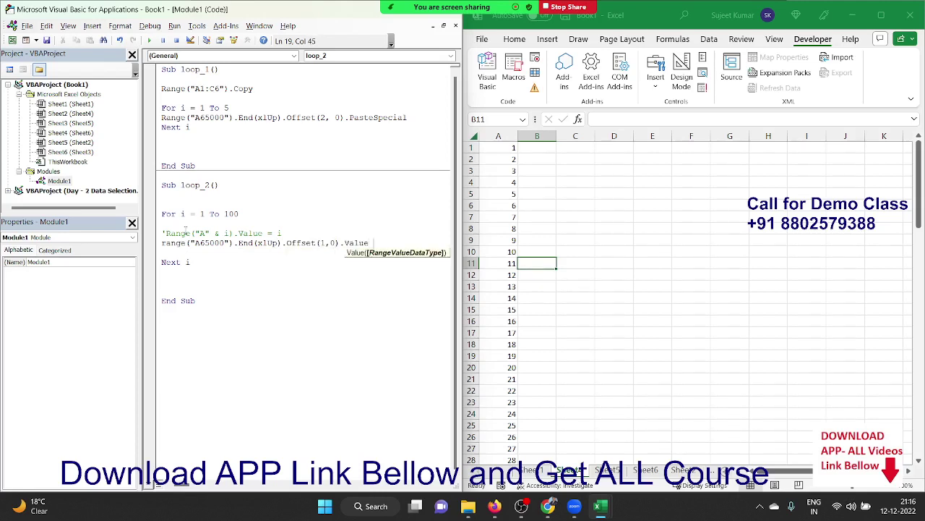
text(= i)
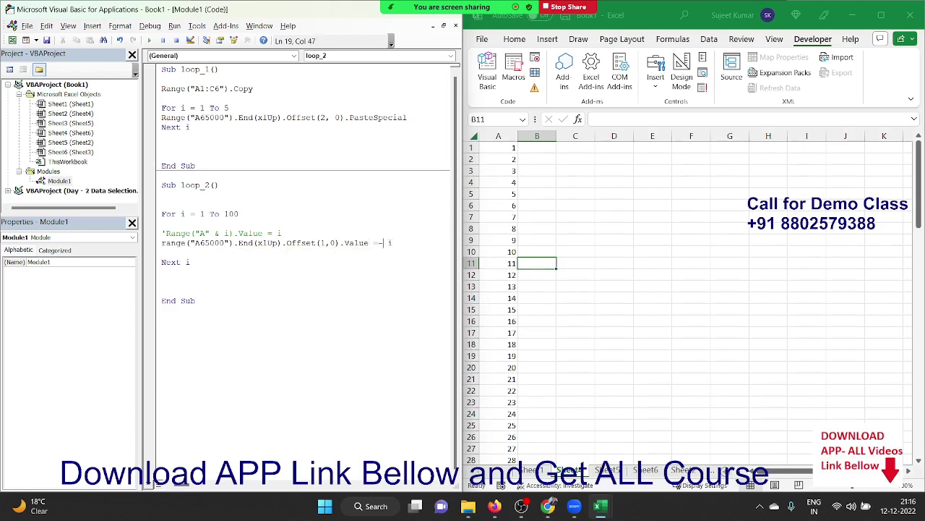
click(161, 252)
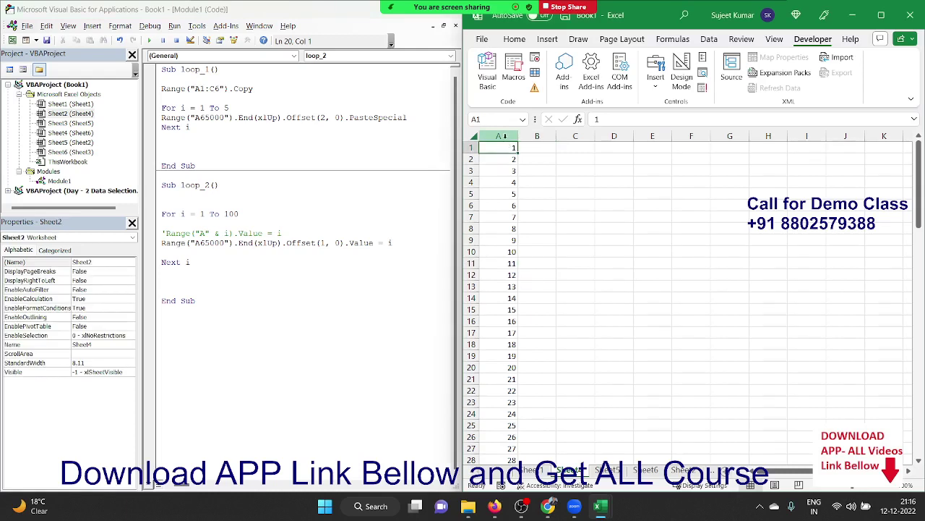
click(498, 136)
key(Delete)
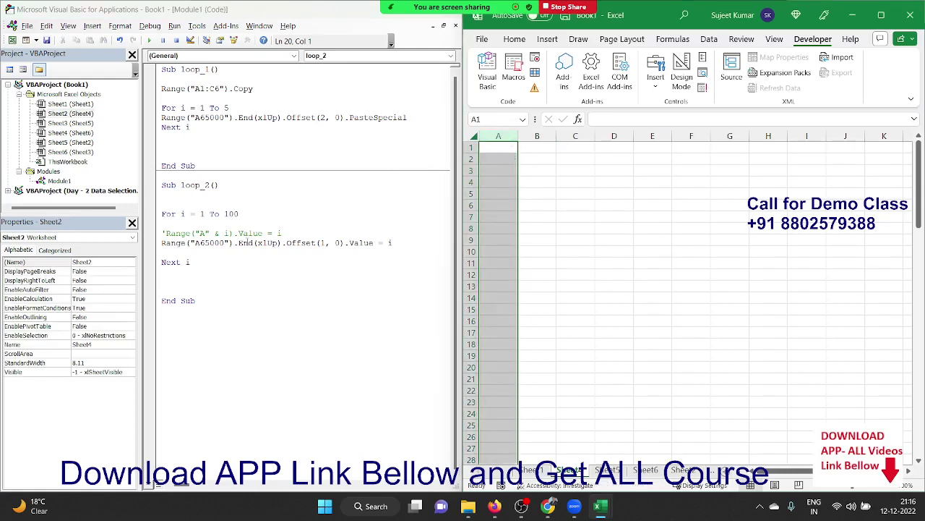
click(251, 243)
click(152, 41)
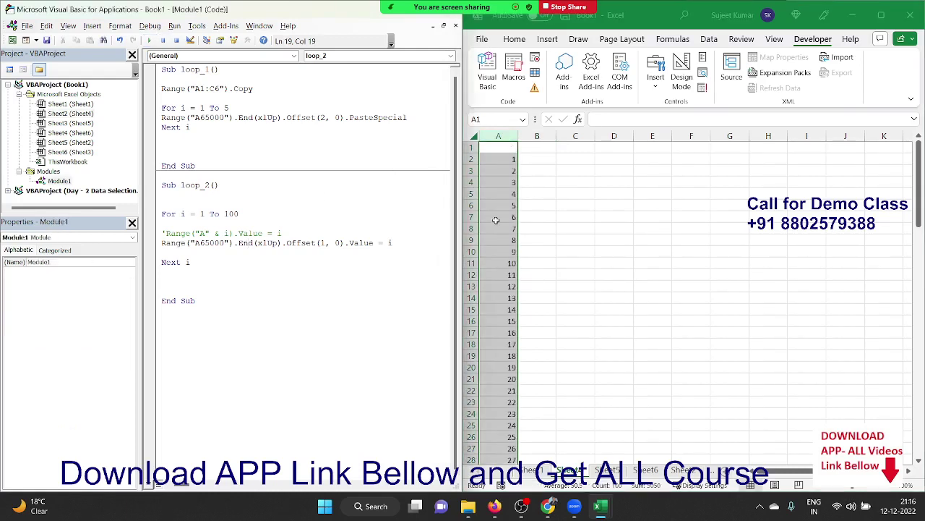
scroll(504, 275, down, 10)
scroll(504, 276, down, 4)
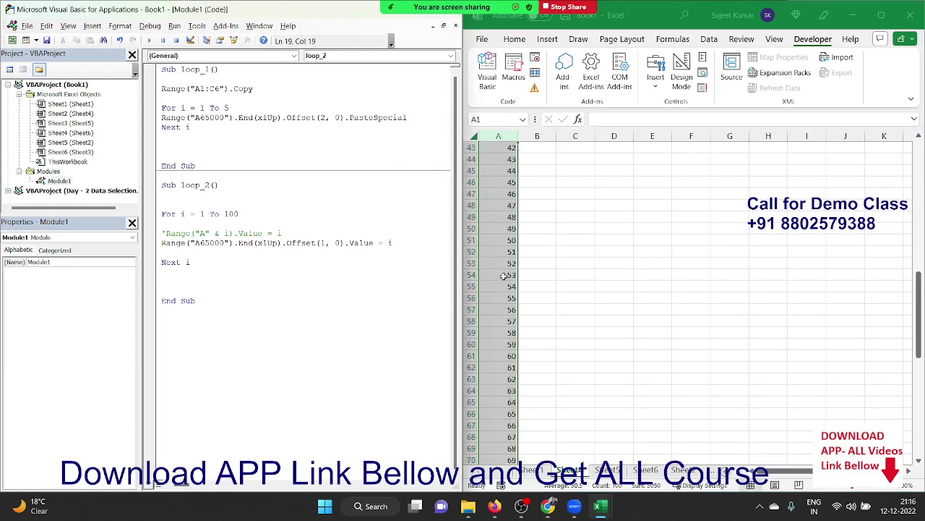
scroll(504, 275, down, 6)
scroll(504, 275, down, 3)
scroll(505, 286, down, 2)
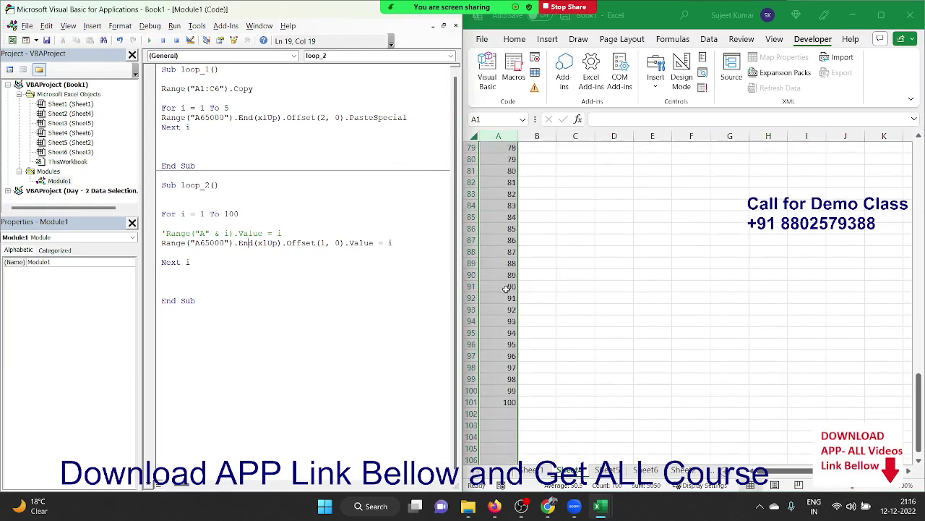
scroll(506, 290, up, 4)
scroll(507, 289, up, 7)
scroll(507, 290, up, 14)
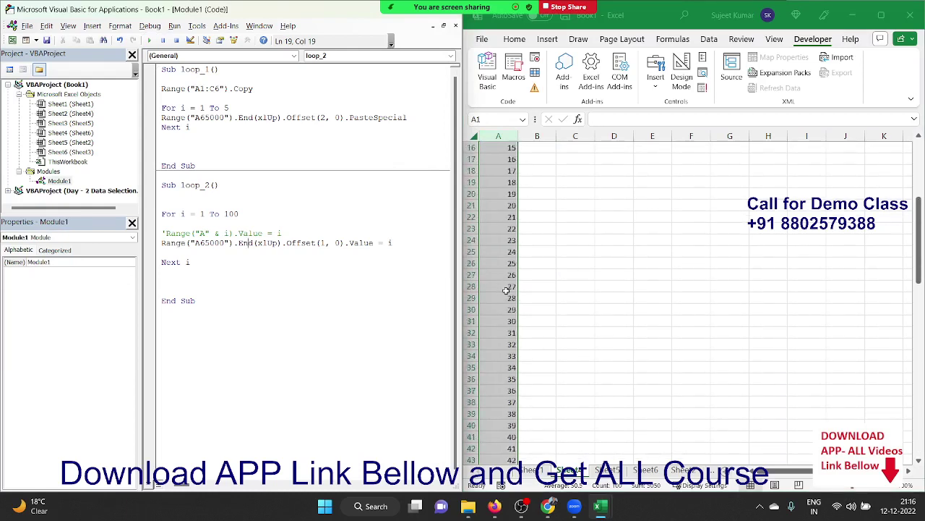
drag(294, 233, 162, 223)
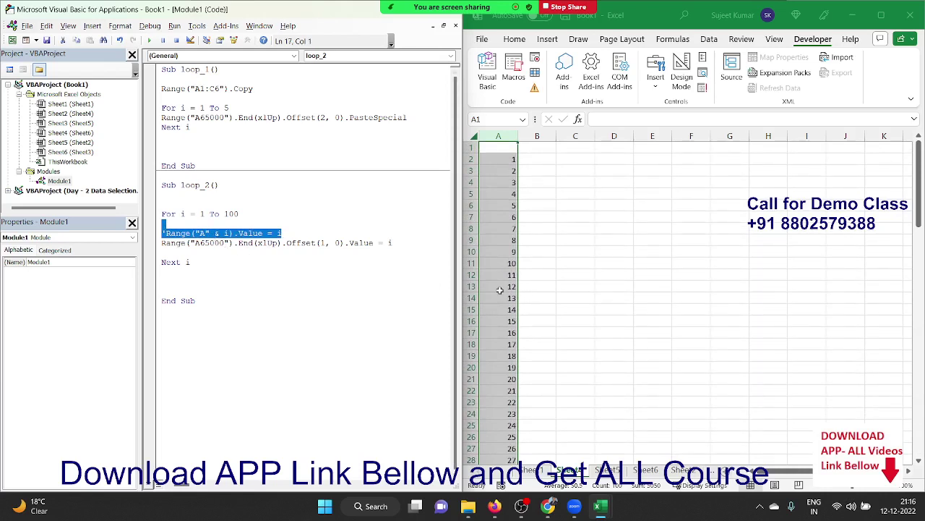
drag(499, 290, 499, 299)
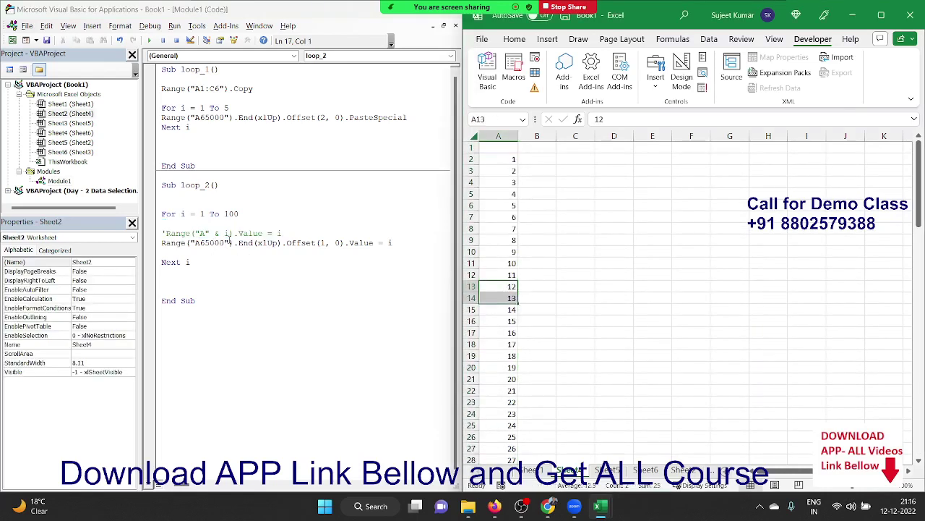
click(228, 243)
click(228, 243)
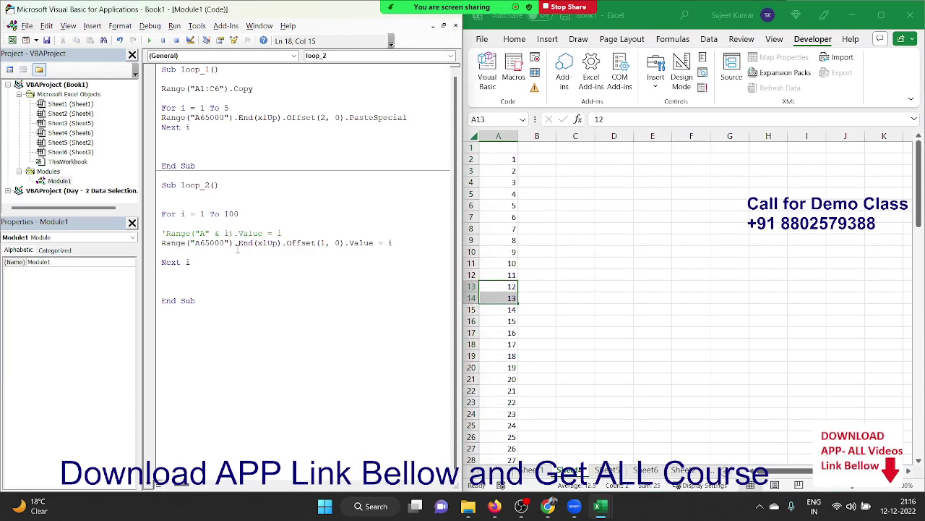
double_click(187, 214)
Clear the numbers from column A and return to the top of the sheet
click(494, 163)
key(ctrl+shift+Down)
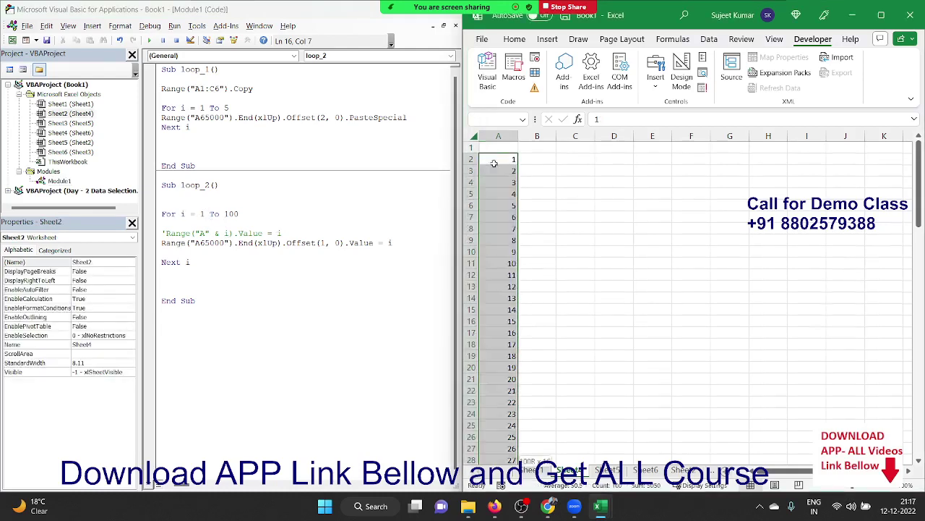
key(Delete)
scroll(495, 163, up, 20)
key(ctrl+Home)
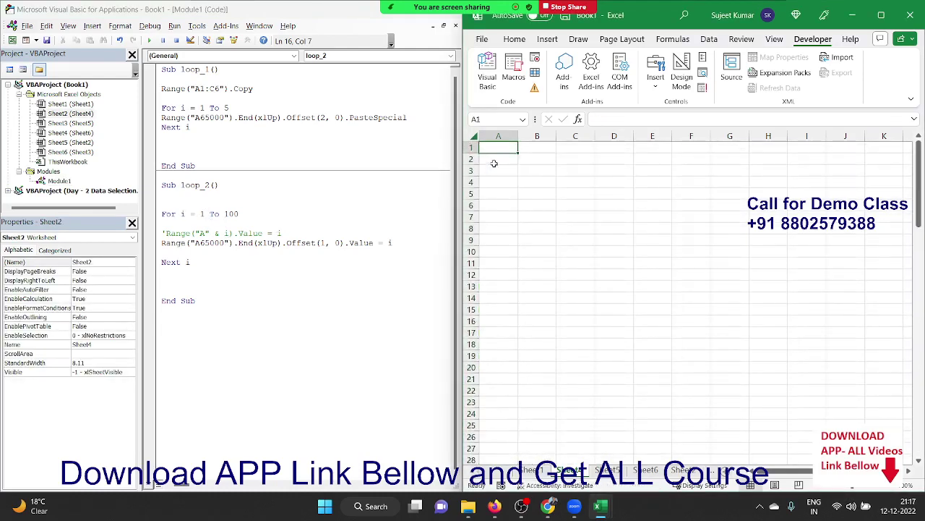
Enter 1-1 in C2 and show it as General to get serial 44562
click(568, 160)
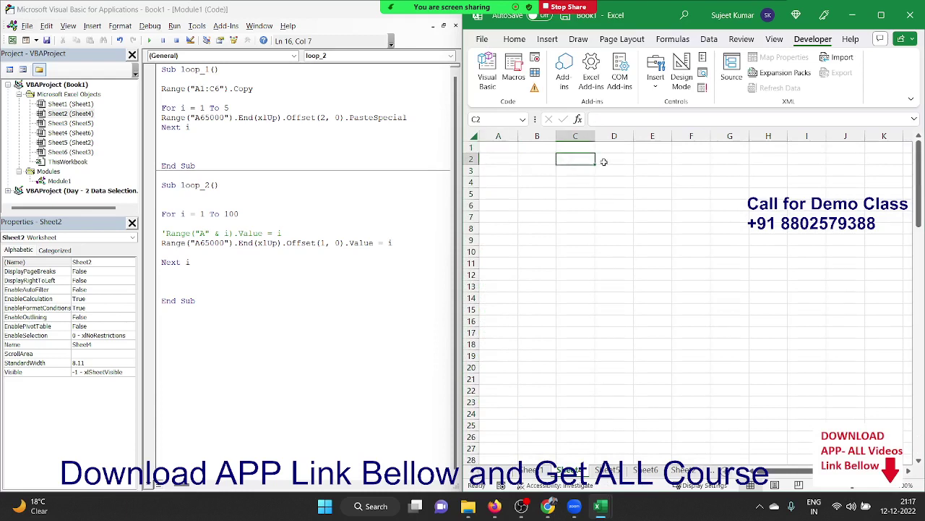
text(1-1)
key(Return)
key(Up)
key(ctrl+shift+asciitilde)
double_click(597, 120)
key(ctrl+c)
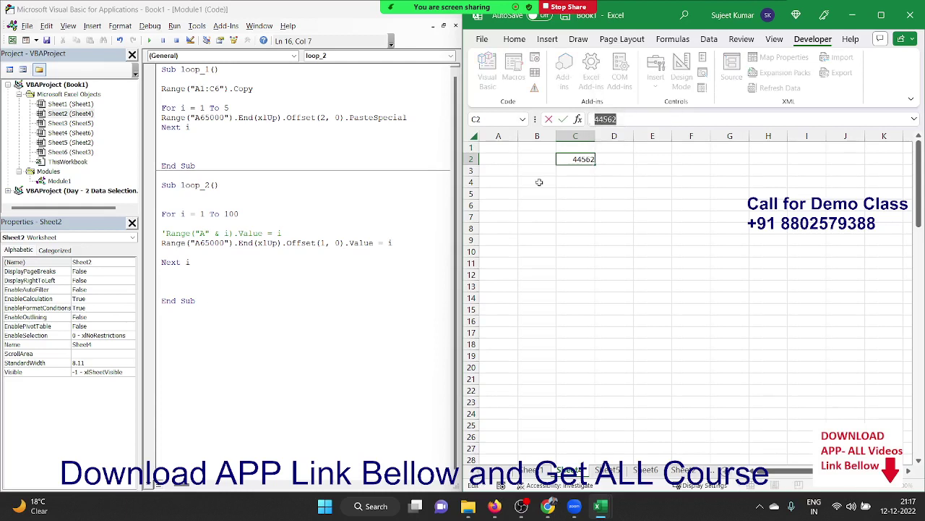
click(192, 214)
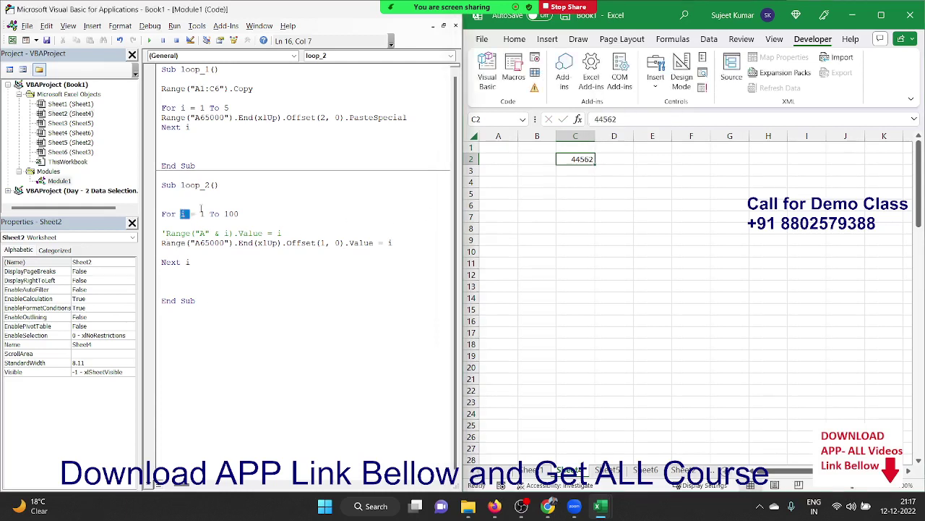
Change loop_2's For line to run from 44562 To 44562 + 364
double_click(202, 214)
key(ctrl+v)
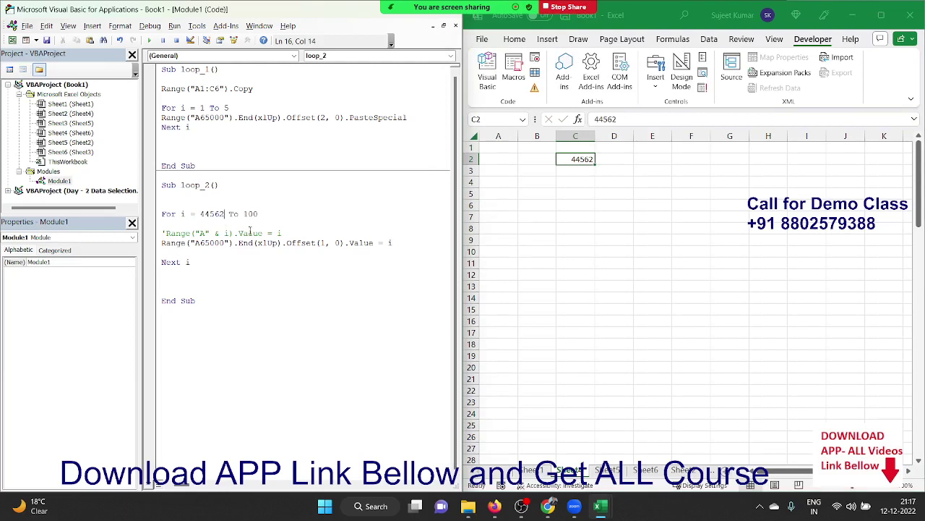
double_click(270, 214)
key(ctrl+v)
text(+)
text(364)
click(230, 252)
key(Delete)
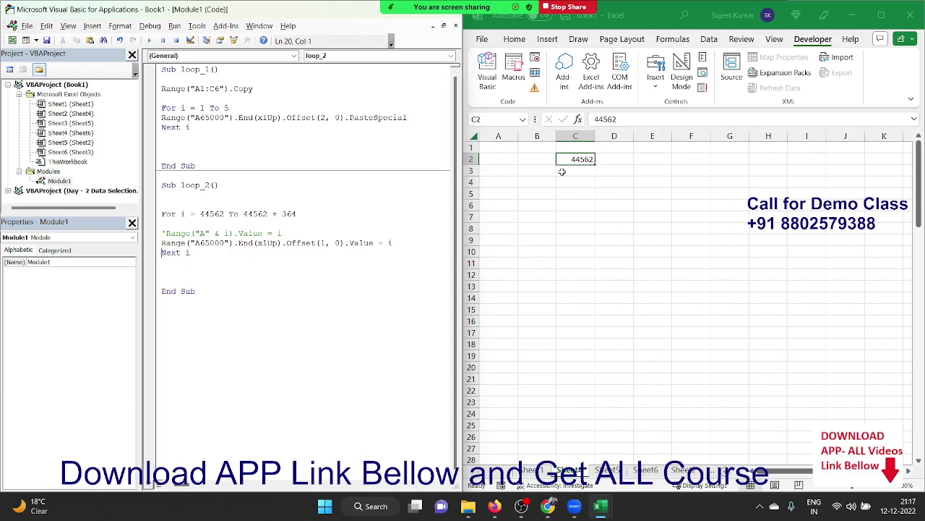
key(Return)
Clear the 44562 test value from cell C2
click(562, 181)
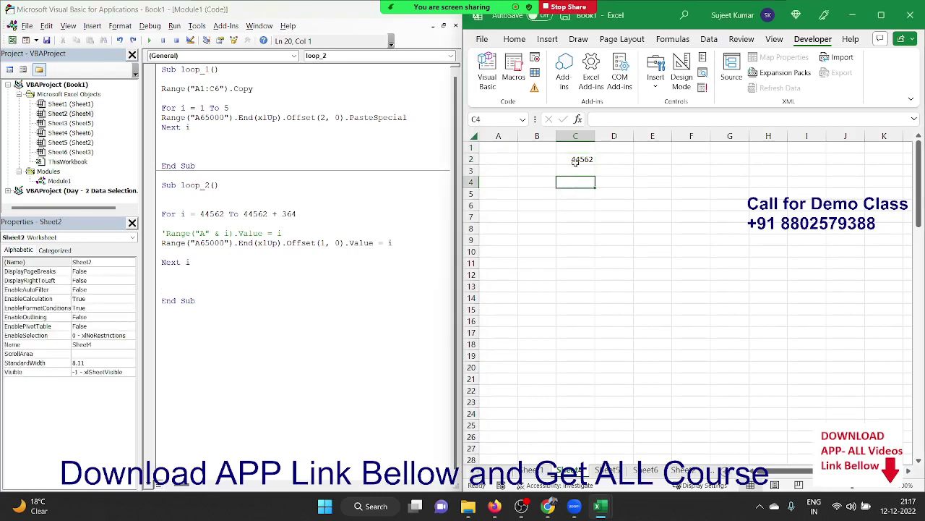
click(576, 159)
key(Delete)
Run loop_2, format column A as dates, and confirm 01-Jan-22 through 31-Dec-22 in A2:A366
click(303, 223)
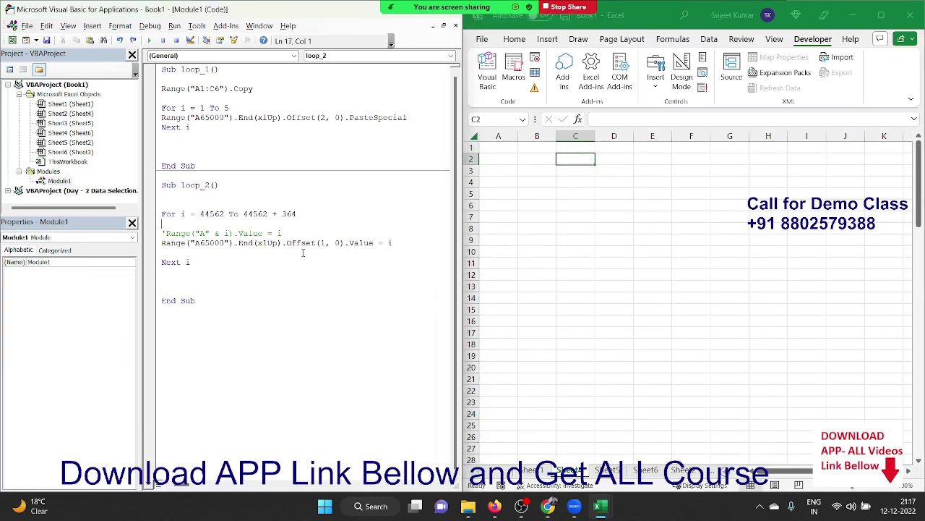
click(149, 41)
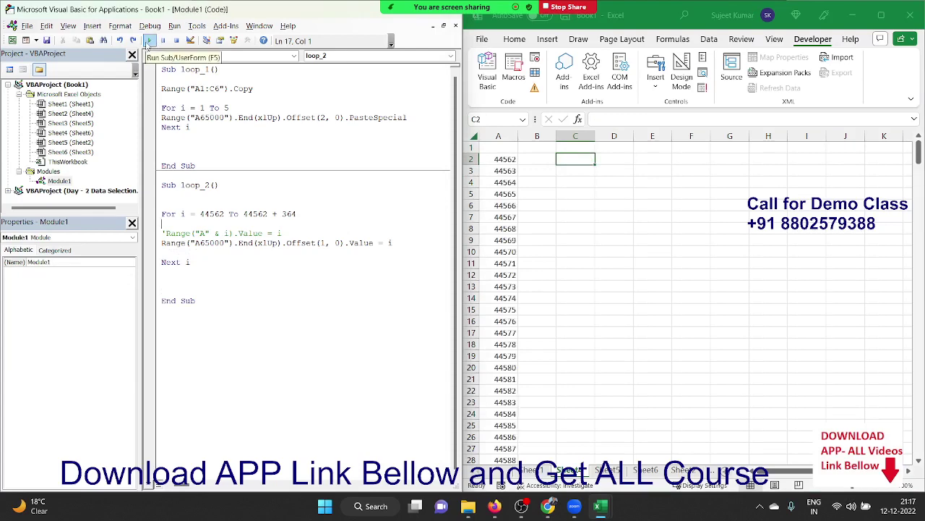
click(487, 135)
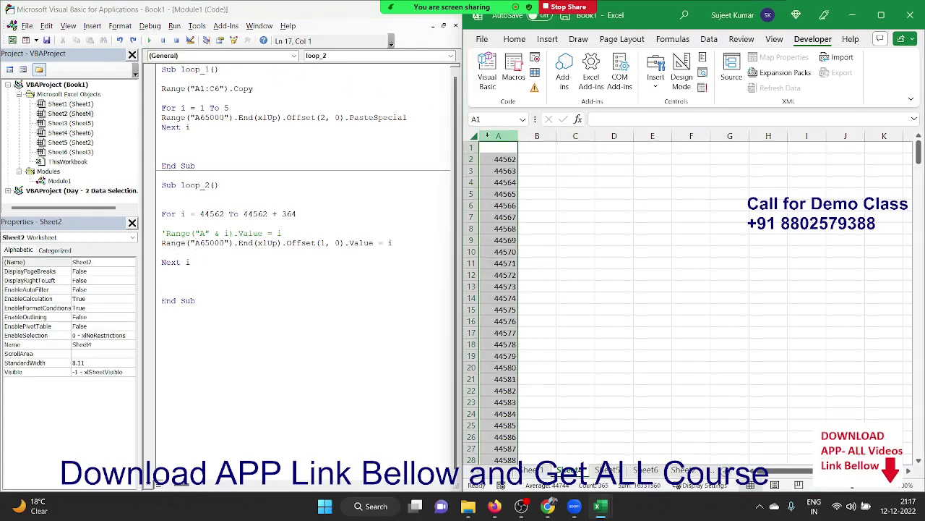
key(ctrl+shift+3)
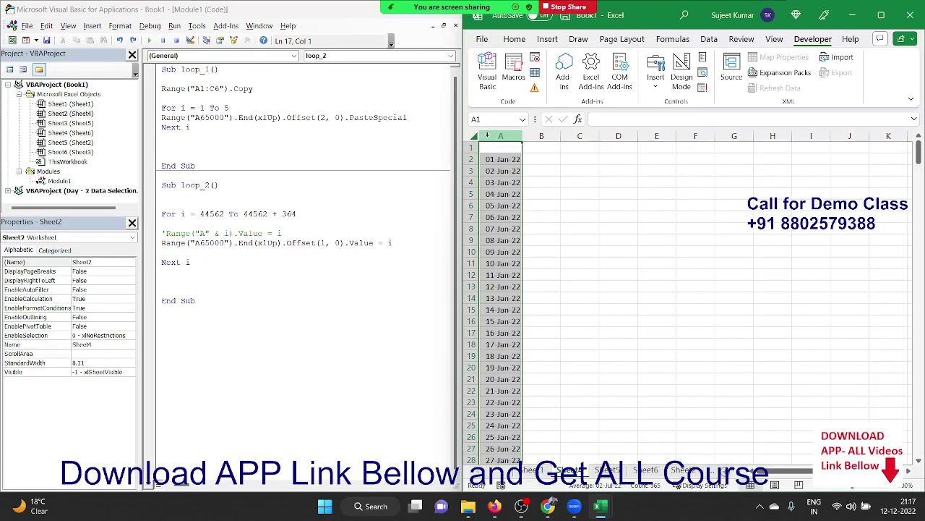
key(ctrl+Down)
key(ctrl+Down)
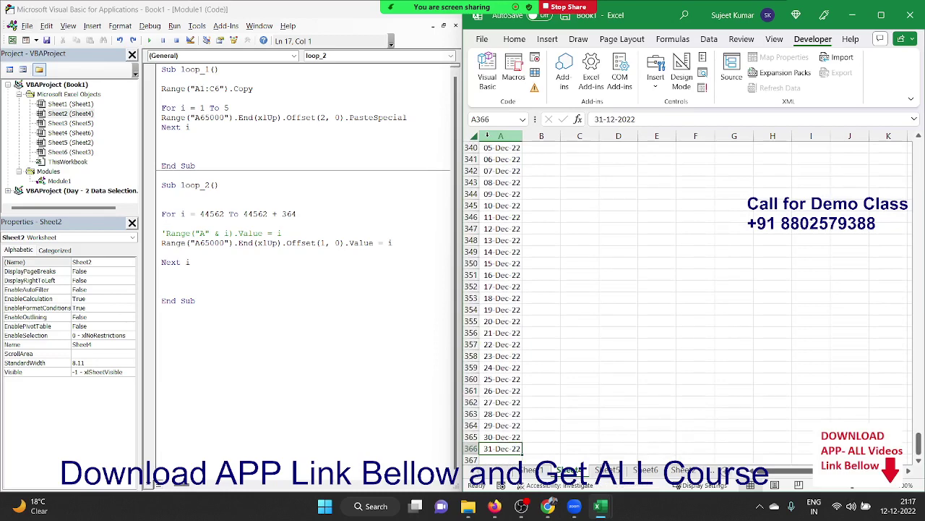
key(ctrl+Up)
key(ctrl+Up)
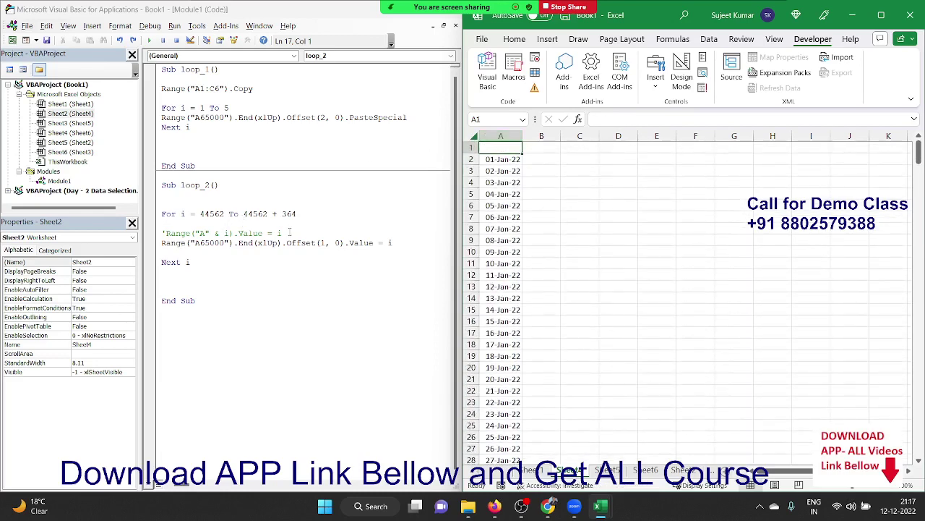
drag(289, 231, 165, 234)
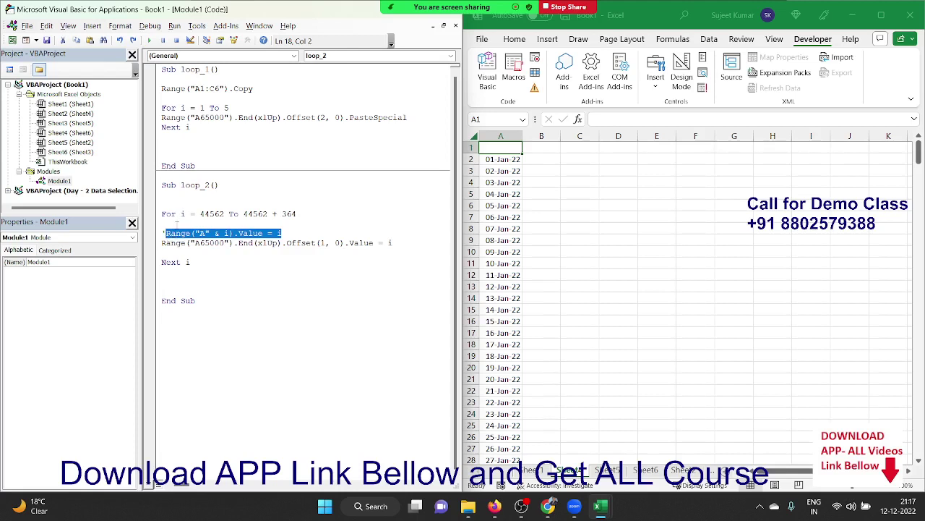
drag(197, 214, 223, 214)
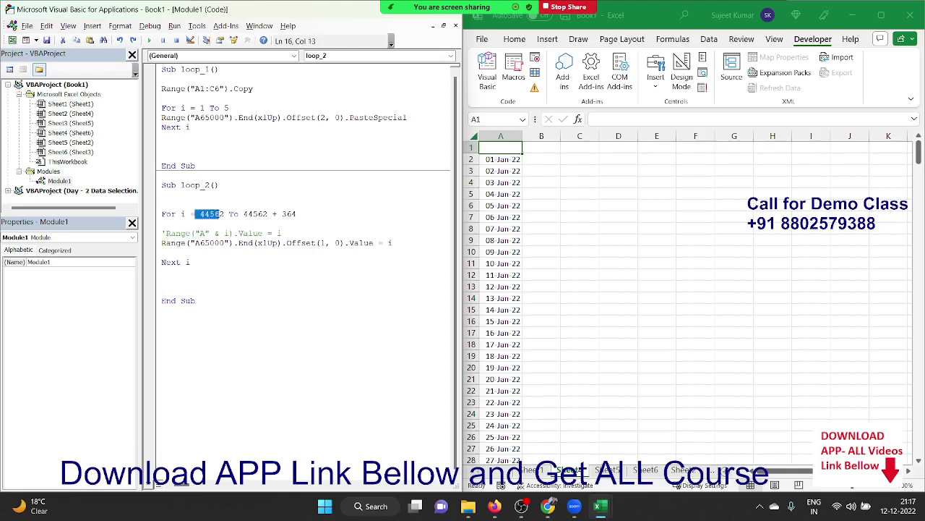
double_click(253, 215)
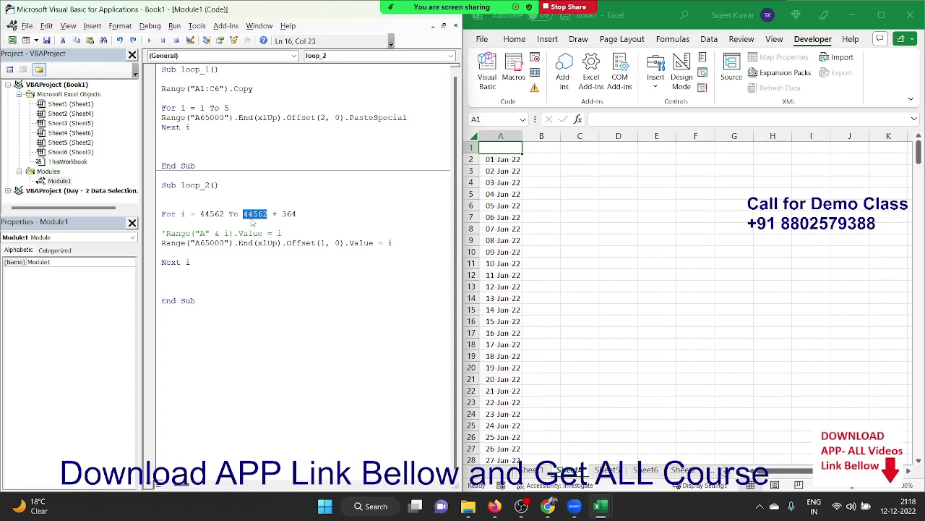
Remove the blank lines in loop_2's code, then switch to the Sheet5 worksheet
click(252, 224)
key(Delete)
key(Down)
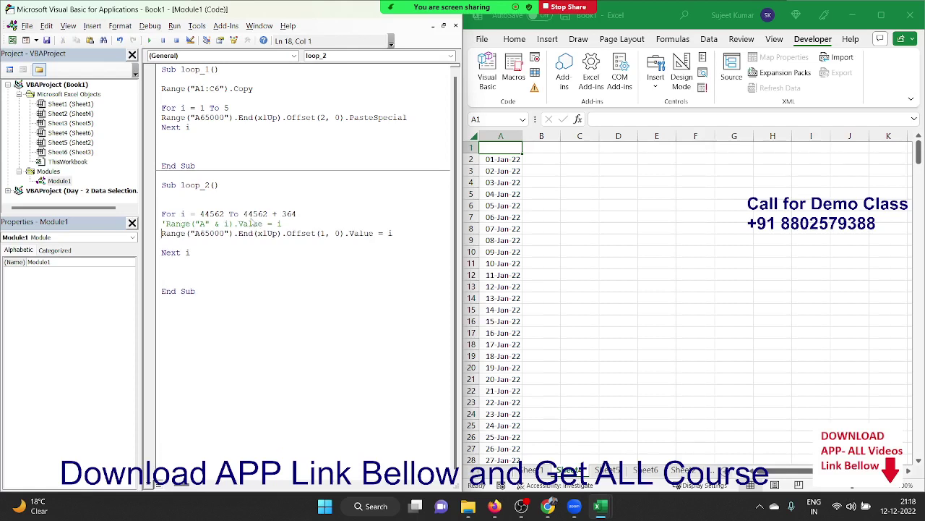
key(Delete)
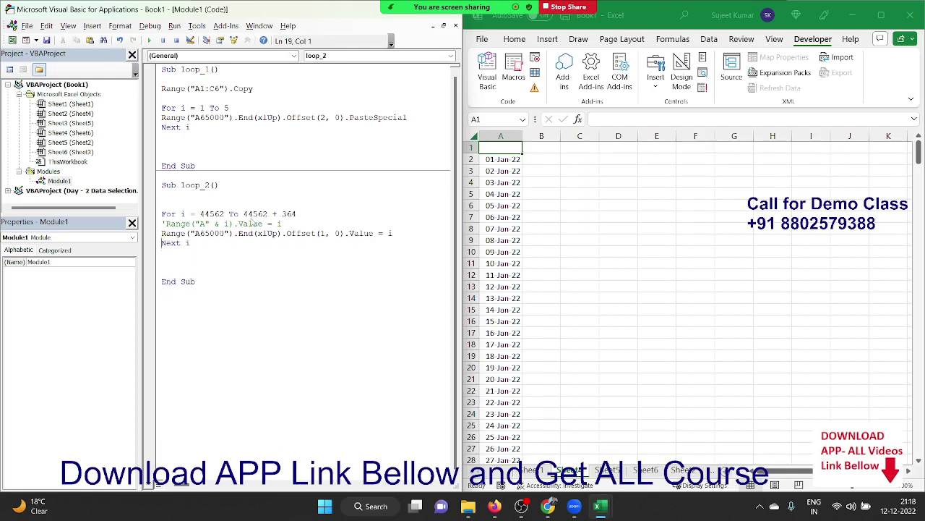
key(Up)
key(Up)
key(Up)
key(Down)
click(250, 274)
key(Up)
key(Delete)
key(Delete)
click(609, 469)
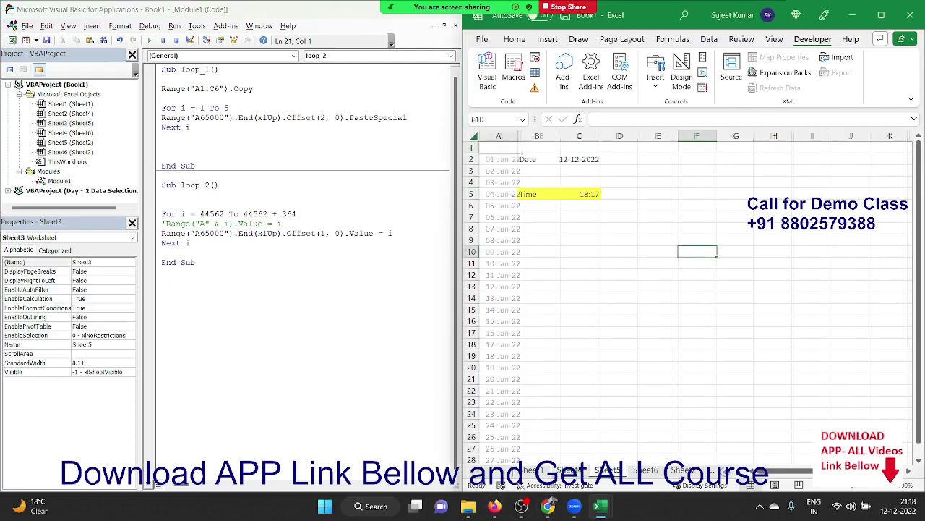
Wipe the sheet, then type test numbers 1–5 across row 1 and 6–8 in A2:C2
click(478, 136)
key(ctrl+minus)
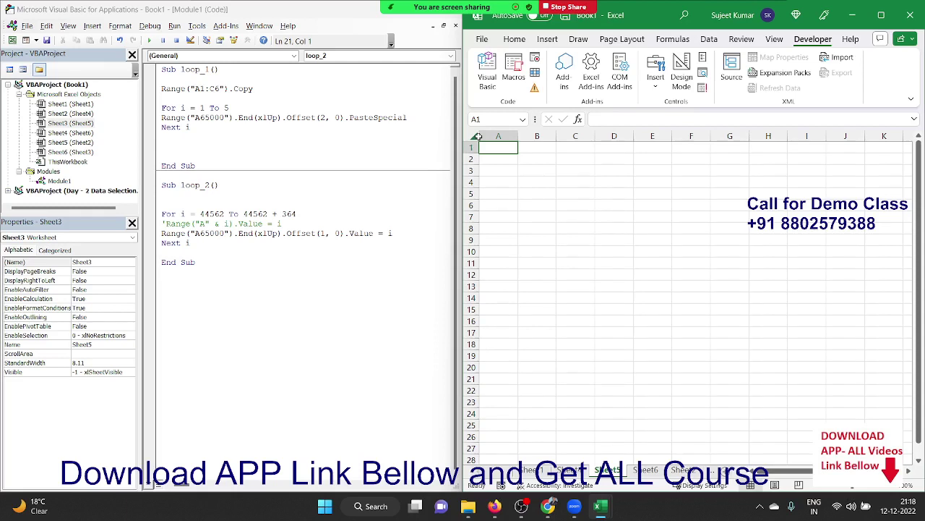
text(1	)
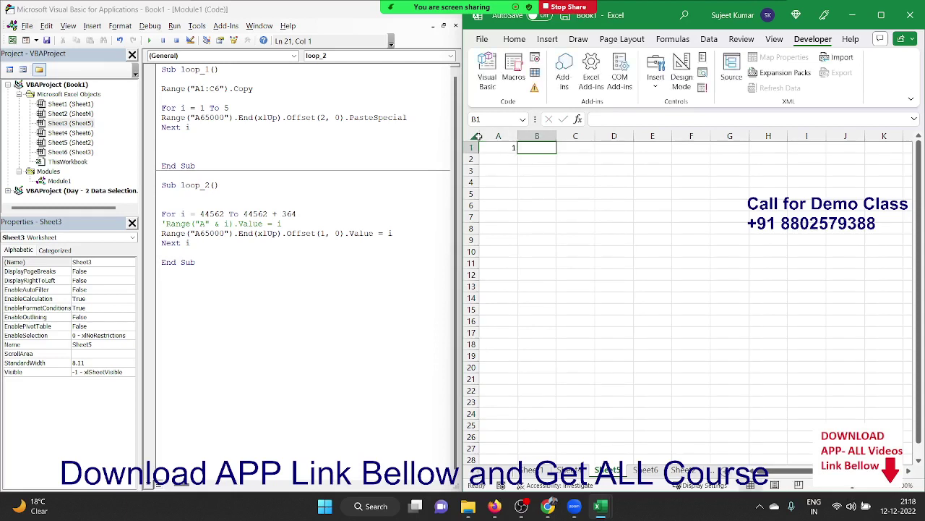
text(2	3	45)
key(Tab)
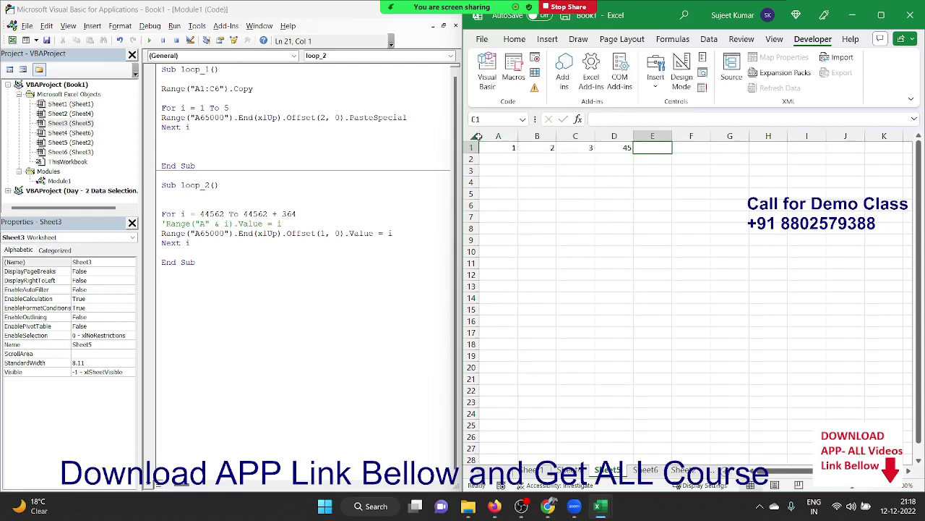
key(Left)
text(4	5)
key(Down)
key(Left)
key(Left)
key(Left)
key(Left)
text(6)
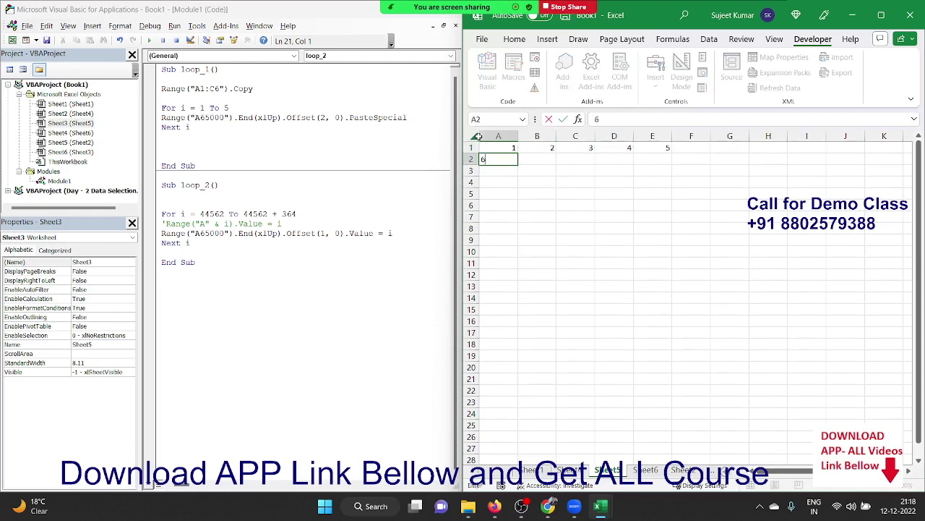
key(Tab)
text(7	8)
key(Tab)
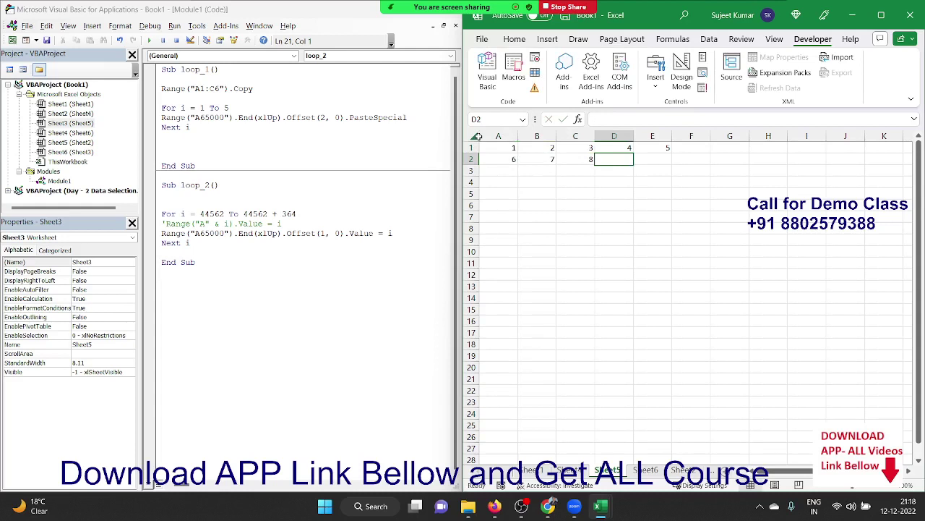
Clear the test values from A1:E4
drag(506, 149, 669, 177)
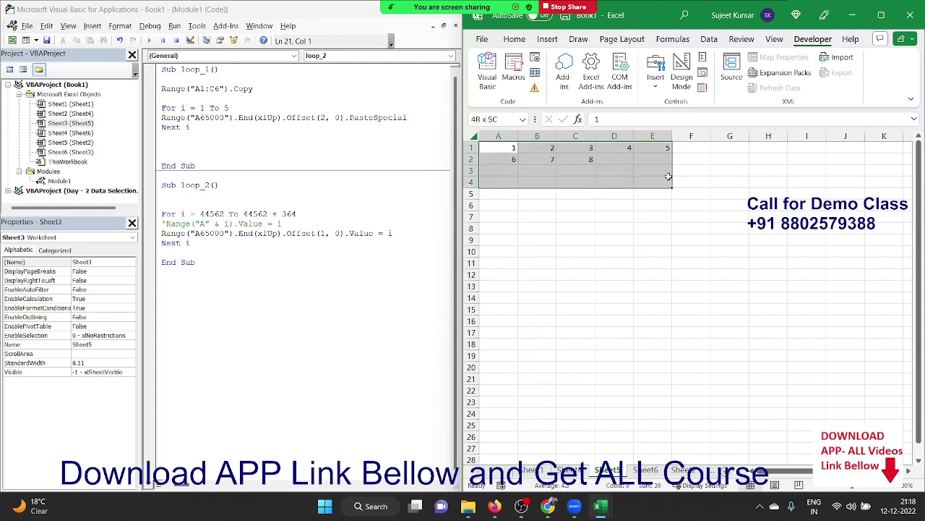
key(Delete)
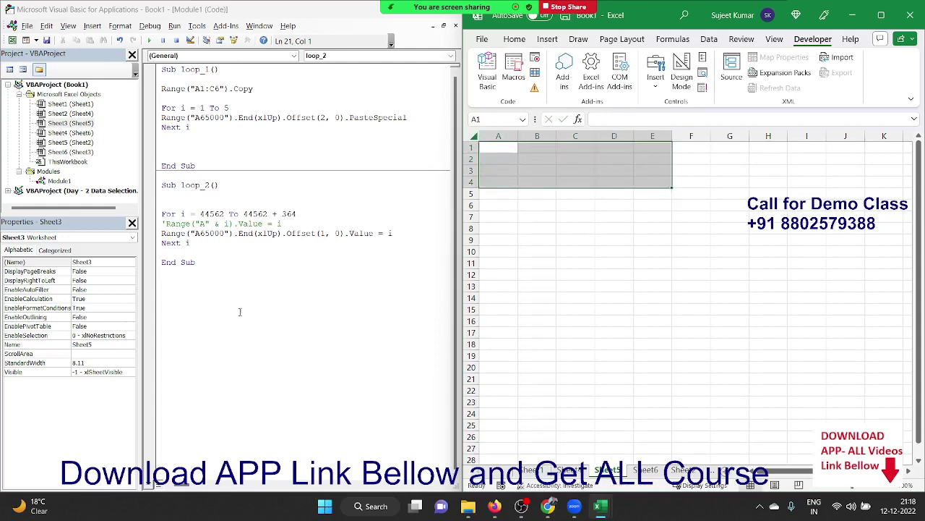
click(234, 293)
Create Sub loop_3 with an outer For i = 1 To 20 … Next i loop
text(su)
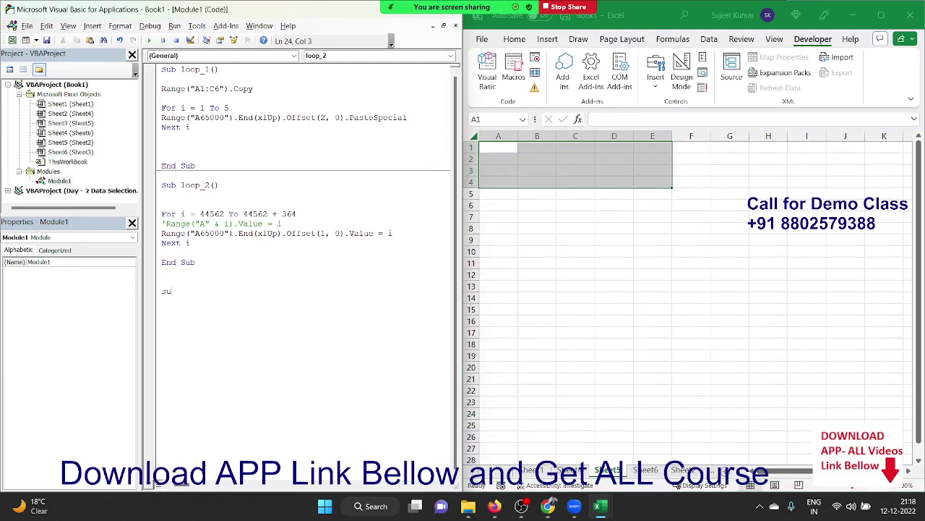
text(b loop )
text(3)
text(())
key(Return)
key(Return)
key(Return)
key(Return)
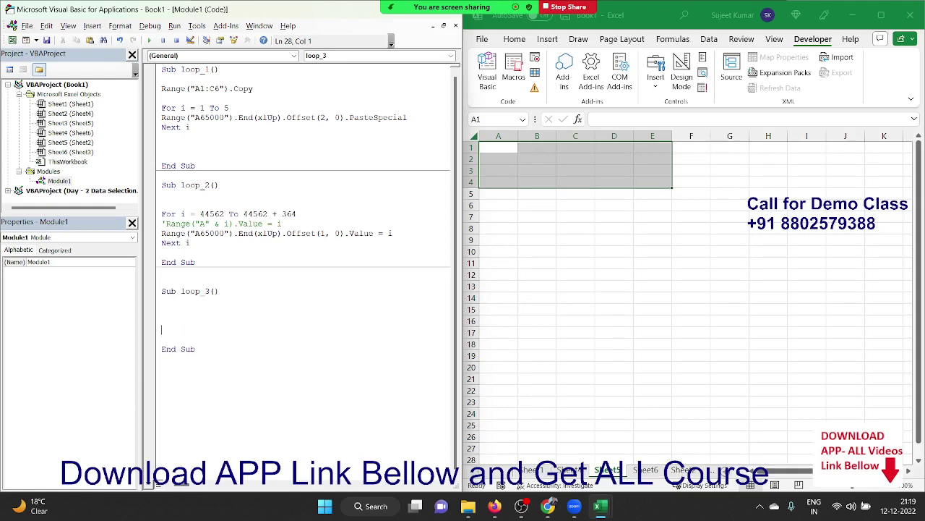
key(Up)
key(Up)
text(for )
text(i )
text(= 1 to)
text(20)
key(Return)
key(Return)
key(Return)
key(Return)
text(ne)
text(xt i)
Nest an inner For j = 1 To 5 … Next j loop inside it
click(161, 339)
text(for)
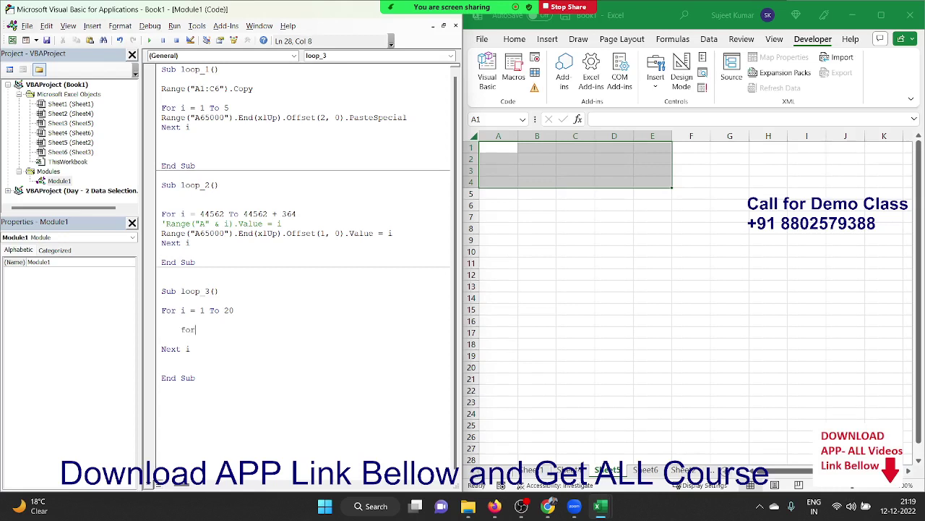
text(j )
text(= to )
text(5)
key(Return)
key(Return)
key(Return)
text(next)
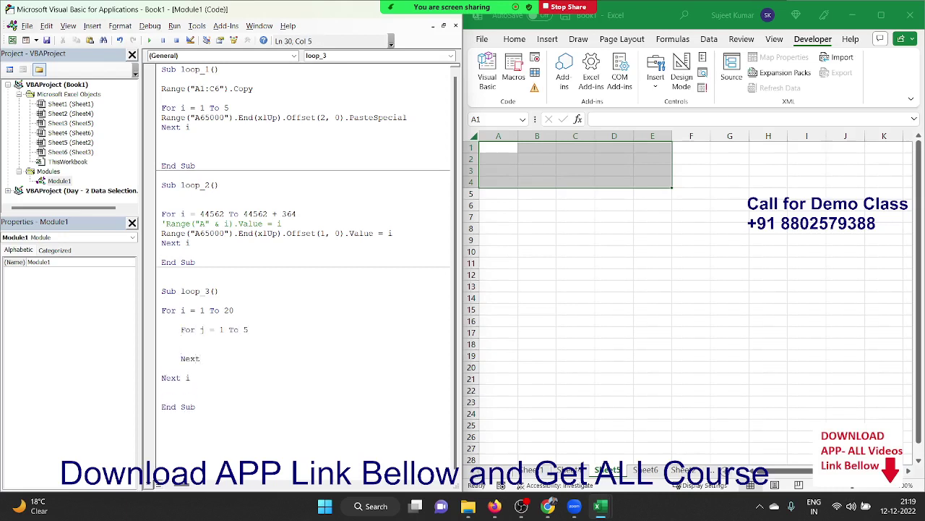
text( j)
key(Up)
Add Cells(i, j).Value = r inside the inner loop
click(231, 338)
text(cells)
text(()
text(,)
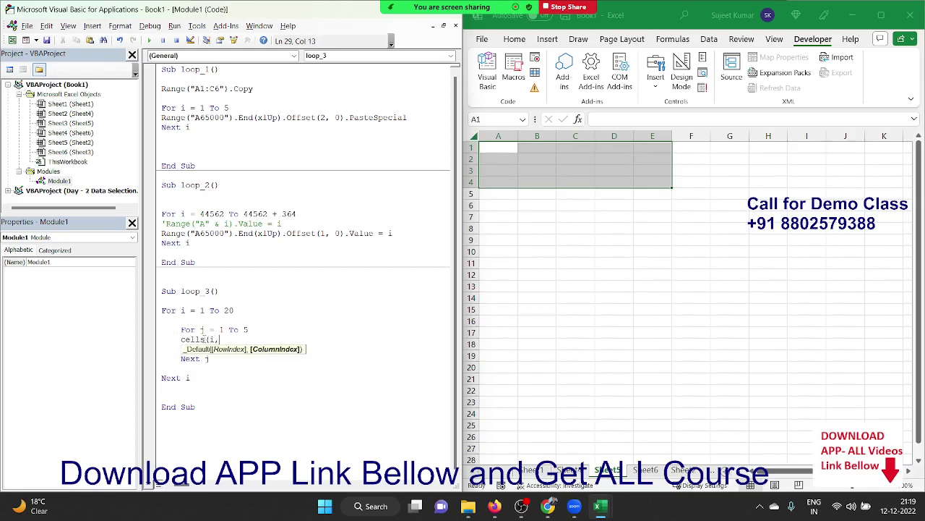
text(j))
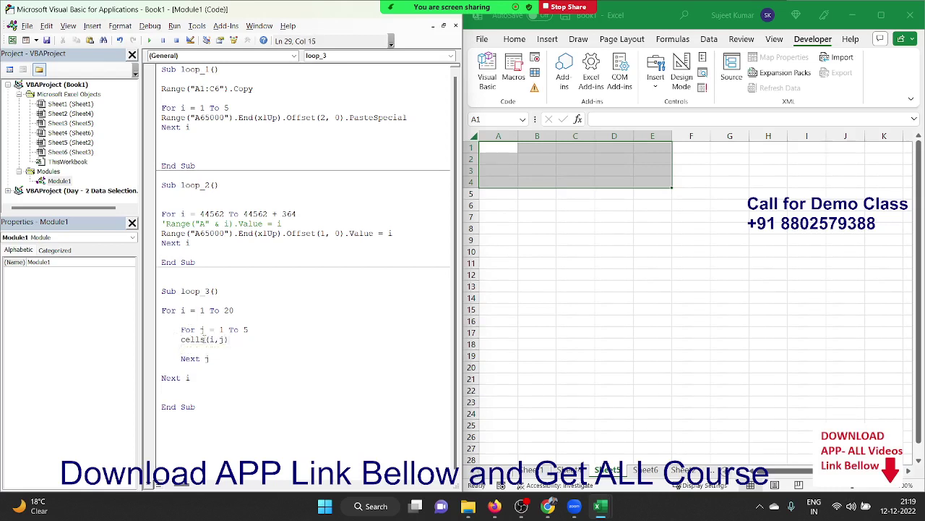
text(.va)
text(lue )
text(= r)
key(Up)
Add the counter increment r = r + 1 and declare Dim r As Long
key(Down)
key(Down)
key(End)
key(Return)
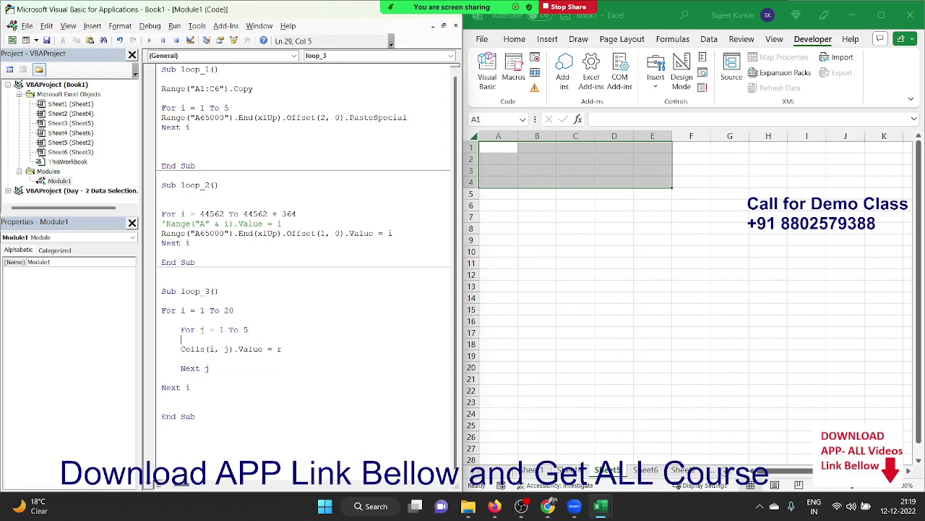
text(r = r + )
text(1)
key(Up)
key(Up)
key(Up)
key(Return)
key(Up)
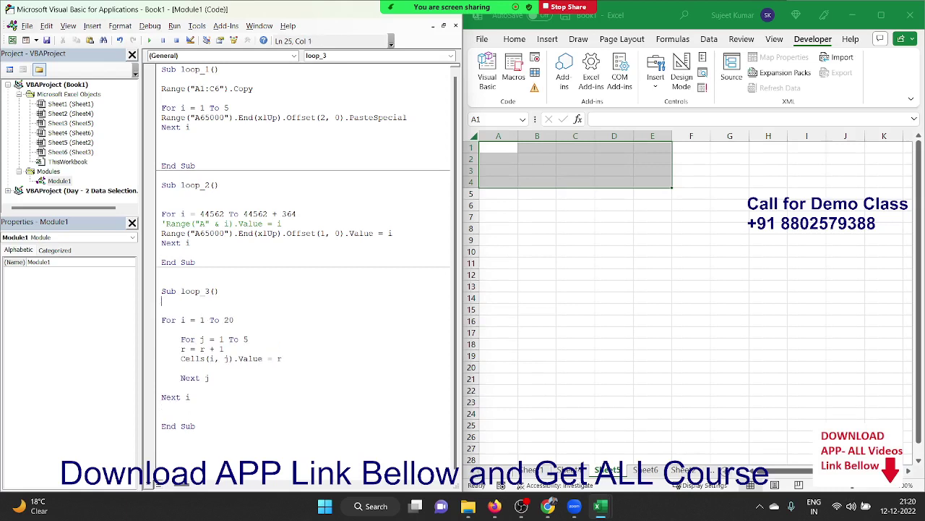
text(dim )
text(r as Long)
Step through loop_3 with F8 until 1 is written into A1
click(222, 338)
click(172, 341)
key(F8)
key(F8)
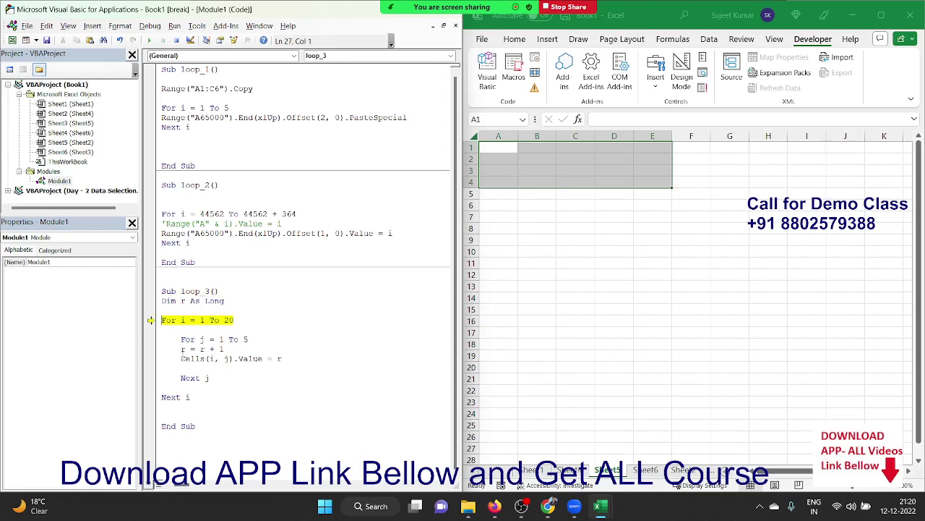
key(F8)
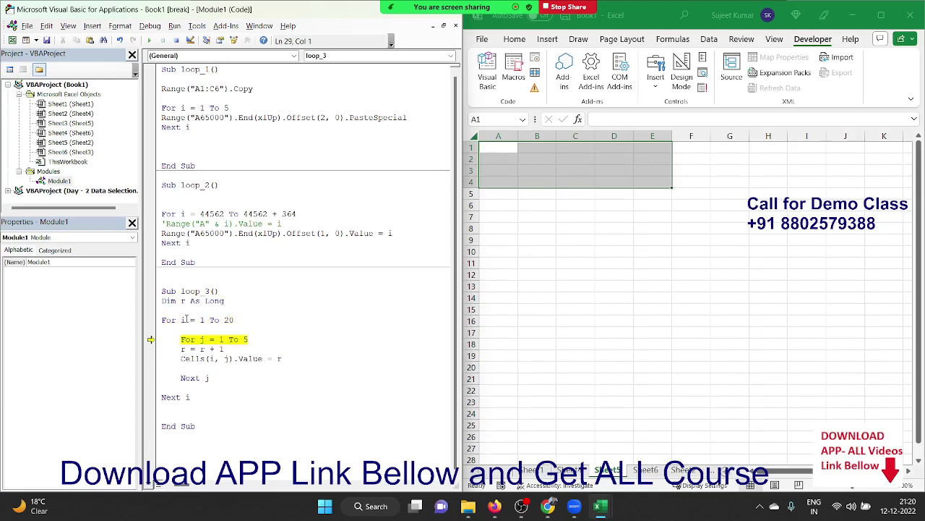
click(496, 146)
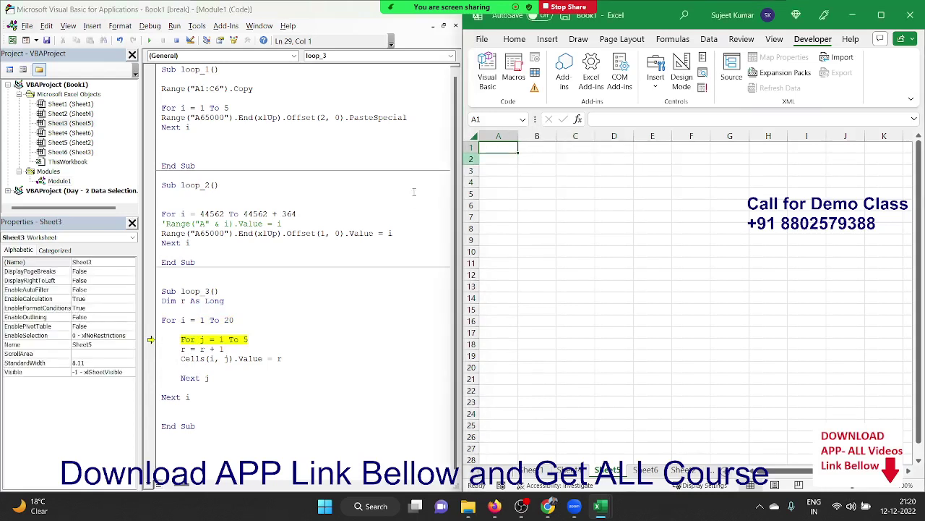
click(212, 347)
key(F8)
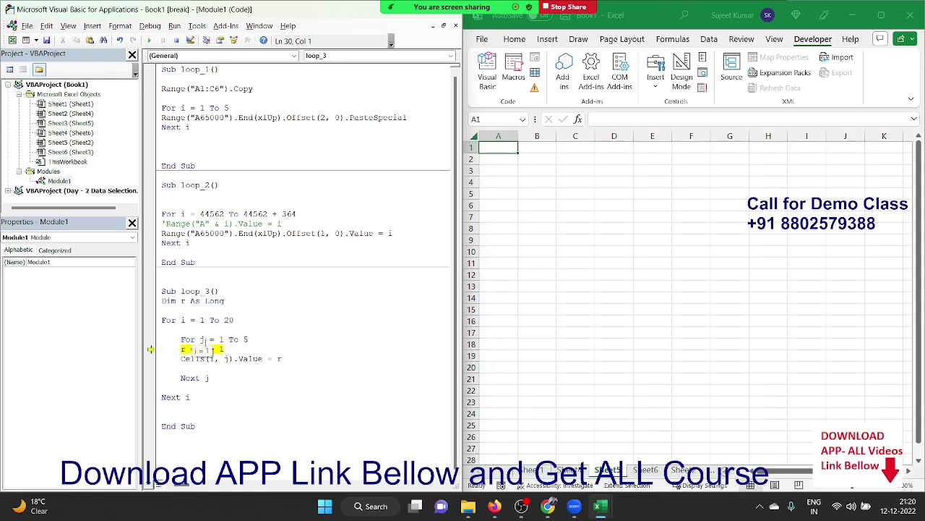
key(F8)
mouse_move(212, 349)
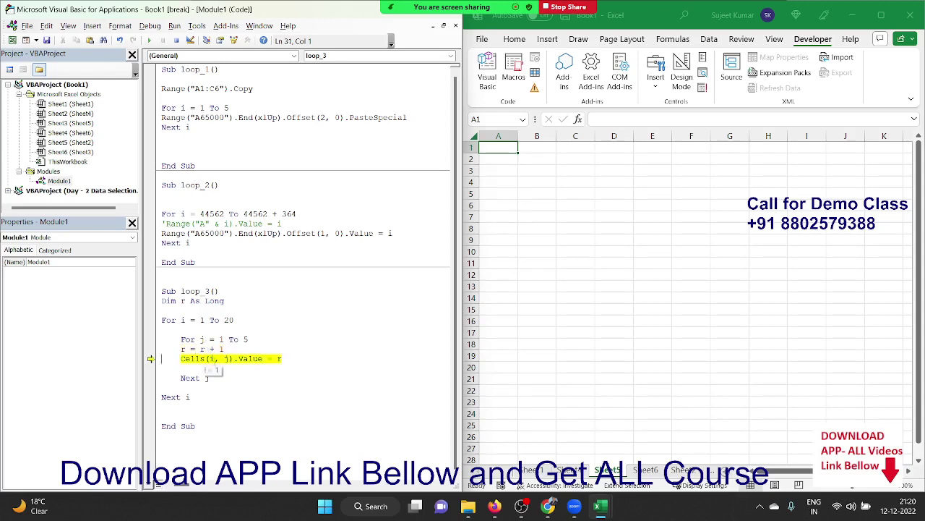
key(F8)
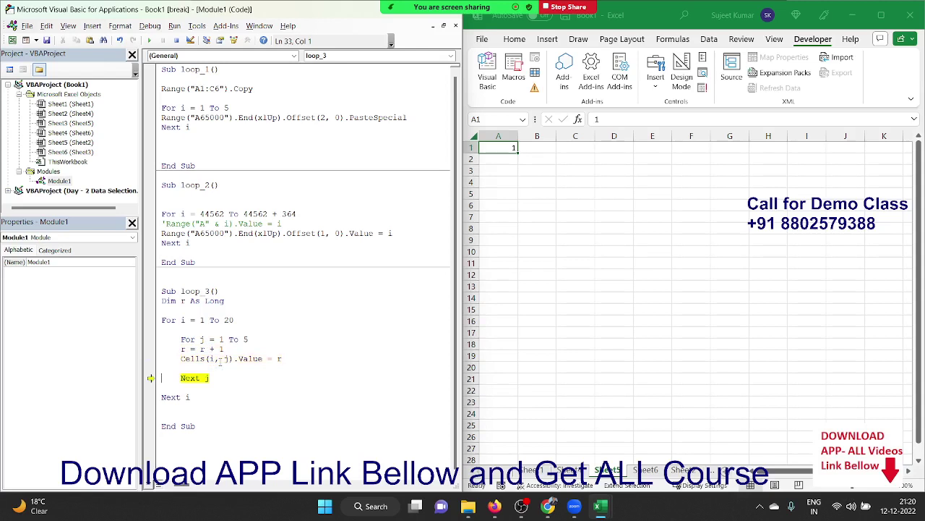
Keep stepping to fill row 1 with 1–5, row 2 with 6–10, and 11 in A3
key(F8)
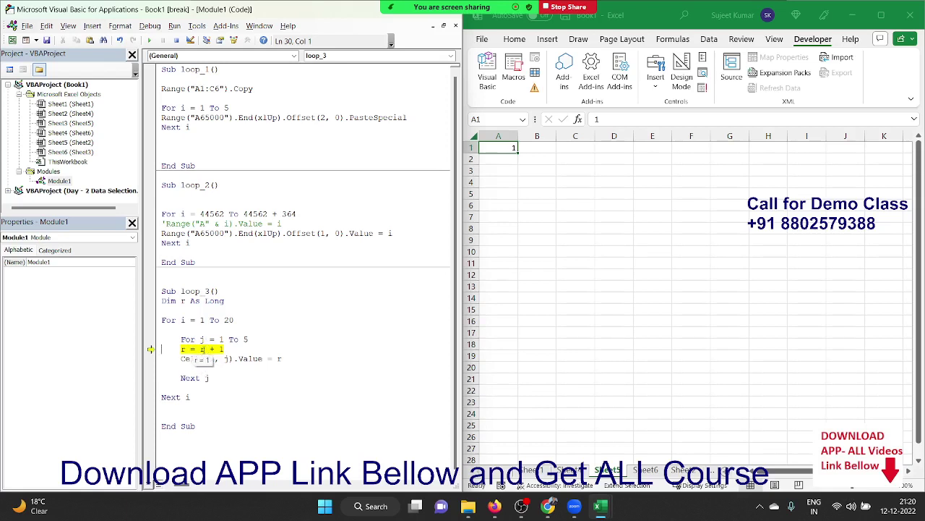
key(F8)
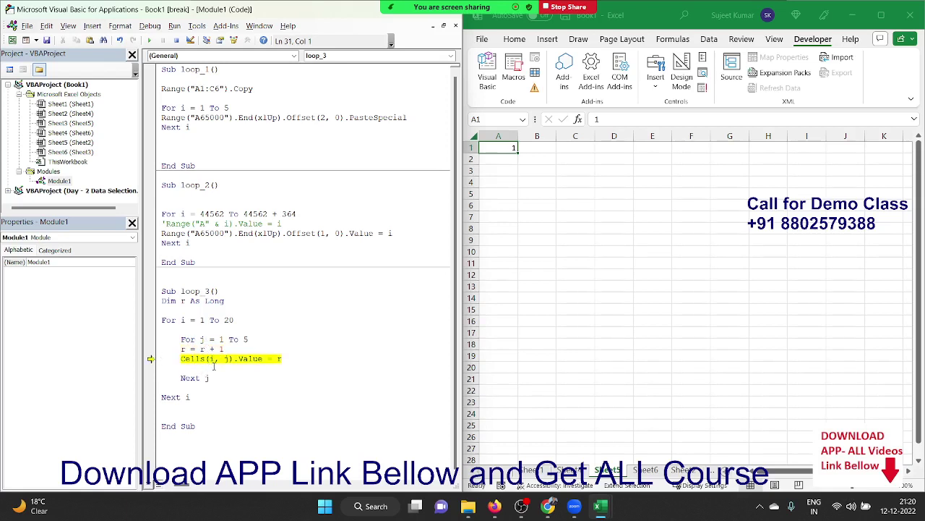
key(F8)
key(F8)
key(F8)
key(F8)
key(F8)
key(F8)
key(F8)
key(F8)
key(F8)
key(F8)
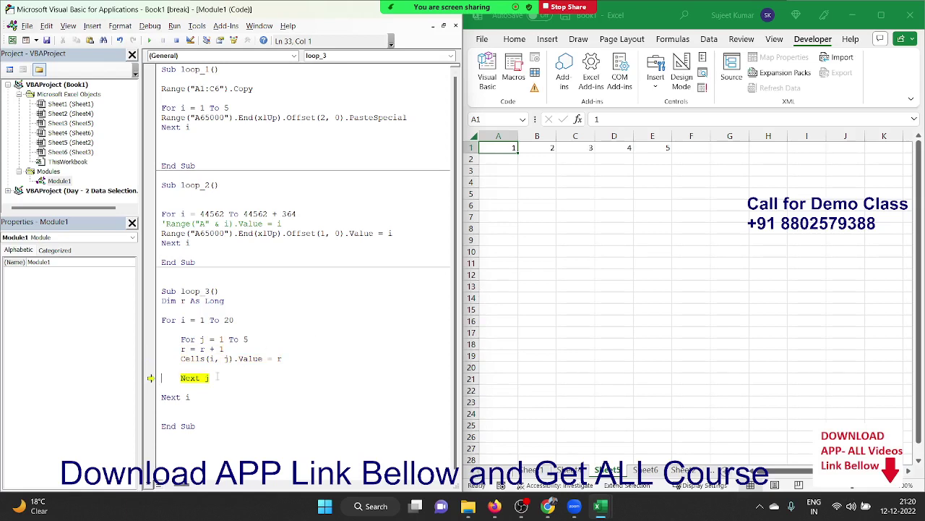
key(F8)
mouse_move(186, 397)
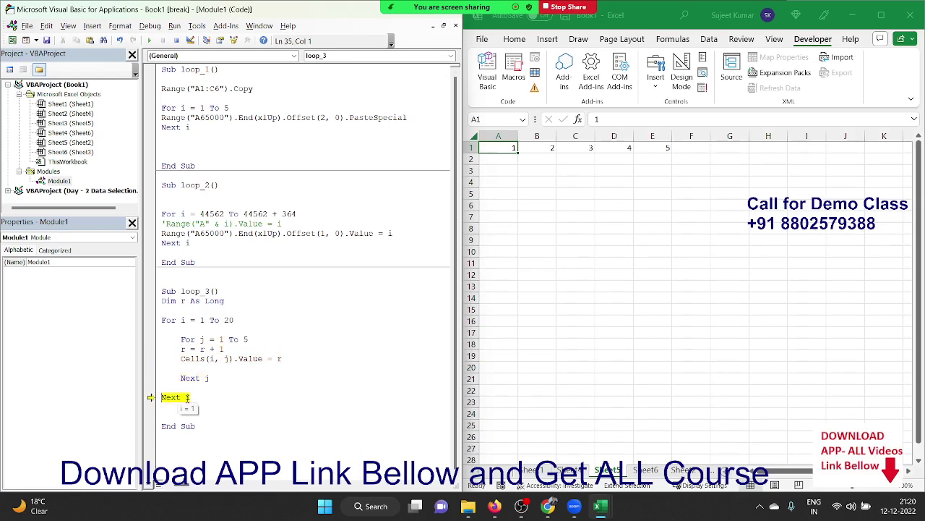
key(F8)
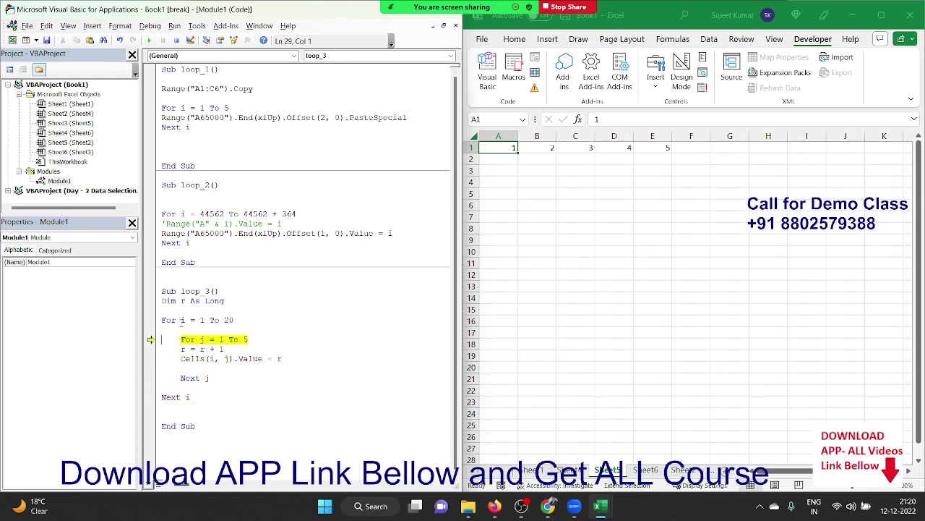
mouse_move(184, 321)
key(F8)
key(F8)
key(F8)
key(F8)
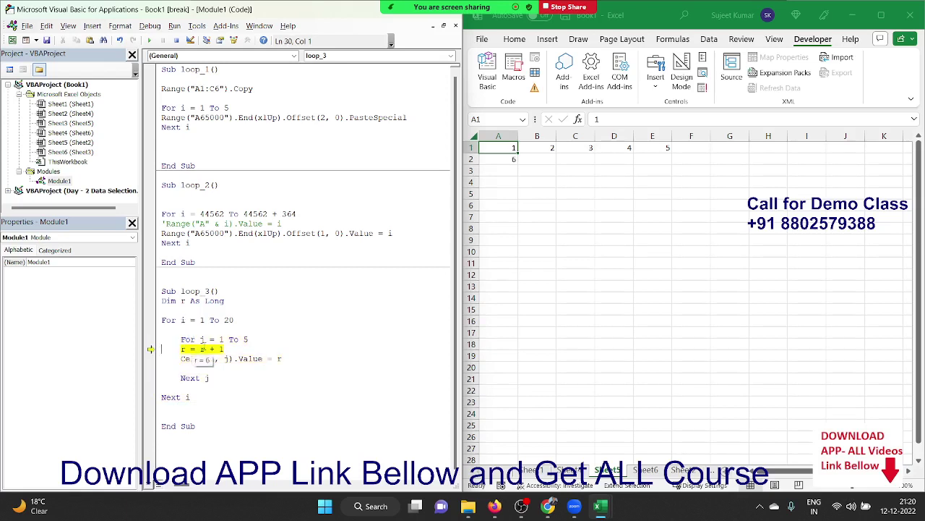
key(F8)
key(F8)
key(F8)
key(F8)
key(F8)
key(F8)
key(F8)
key(F8)
key(F8)
key(F8)
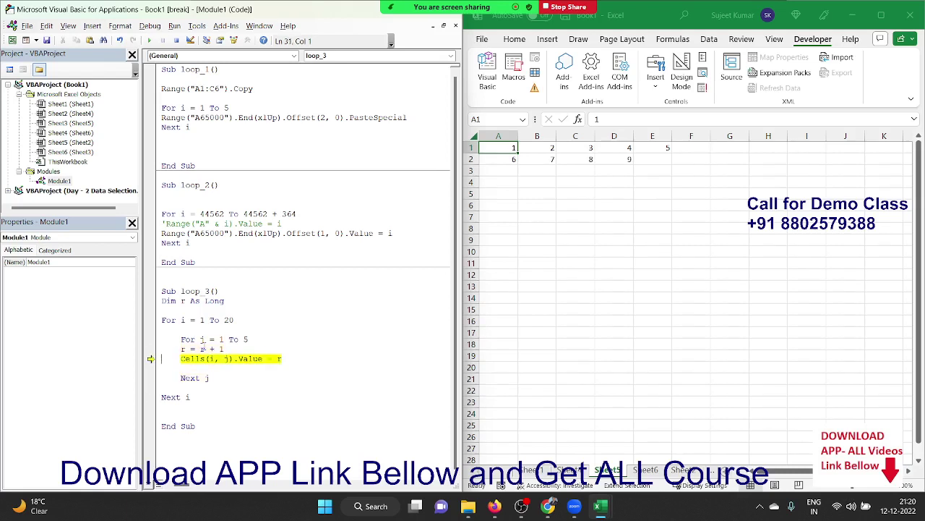
key(F8)
key(F8)
key(F8)
key(F8)
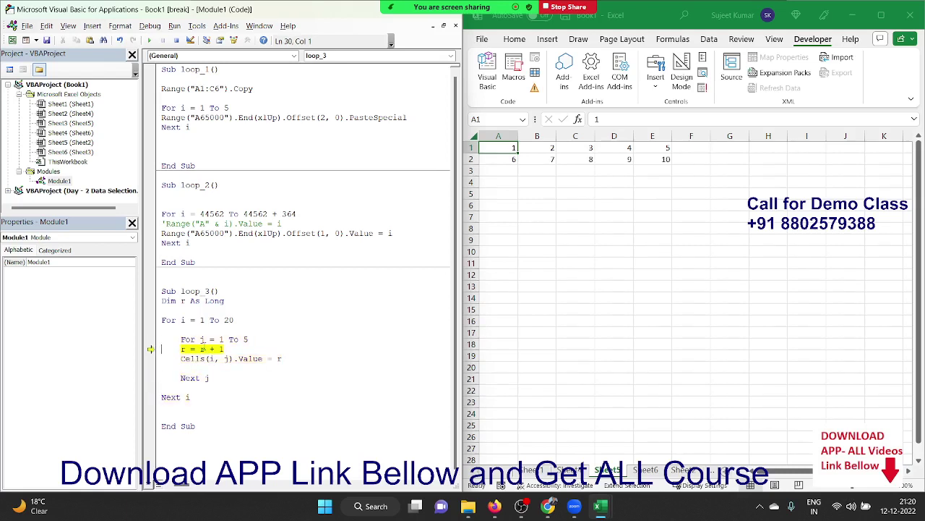
key(F8)
key(F8)
key(F8)
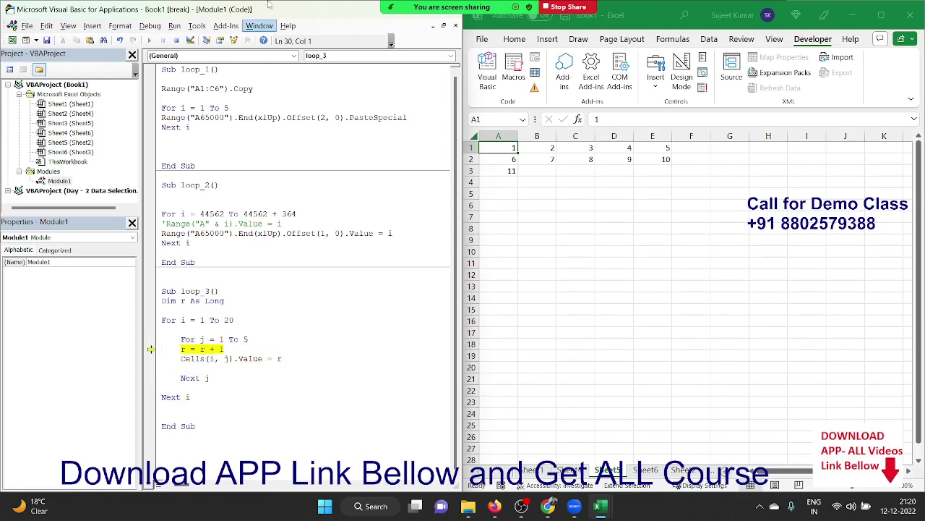
Finish running loop_3, then select column A and rows A–E to confirm Sheet3 A1:E20 holds 1–100
click(150, 41)
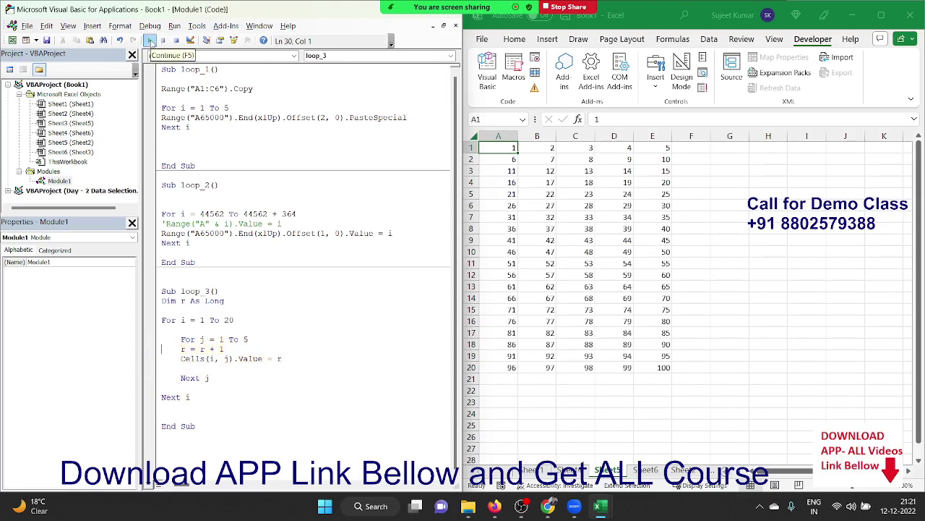
click(514, 146)
mouse_move(514, 146)
mouse_down()
mouse_move(644, 299)
mouse_move(643, 333)
mouse_up()
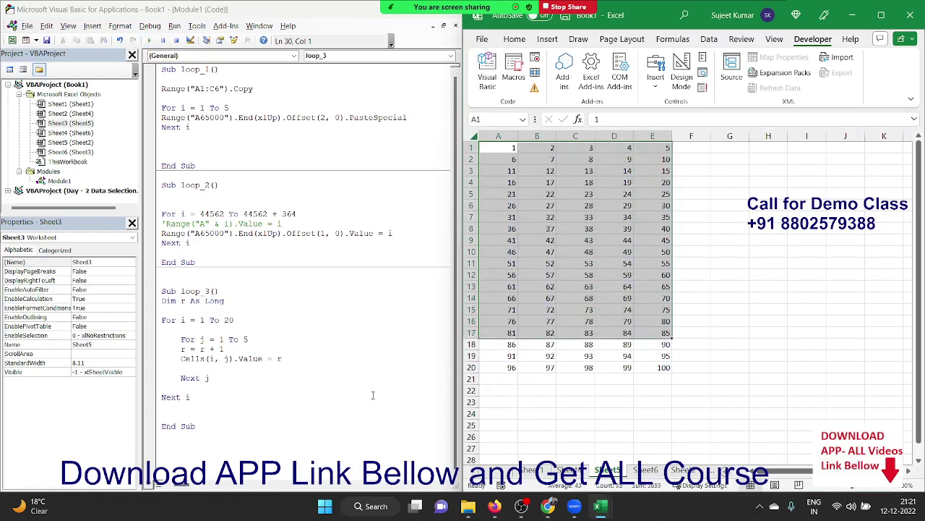
mouse_move(510, 148)
mouse_down()
mouse_move(492, 317)
mouse_move(498, 371)
mouse_up()
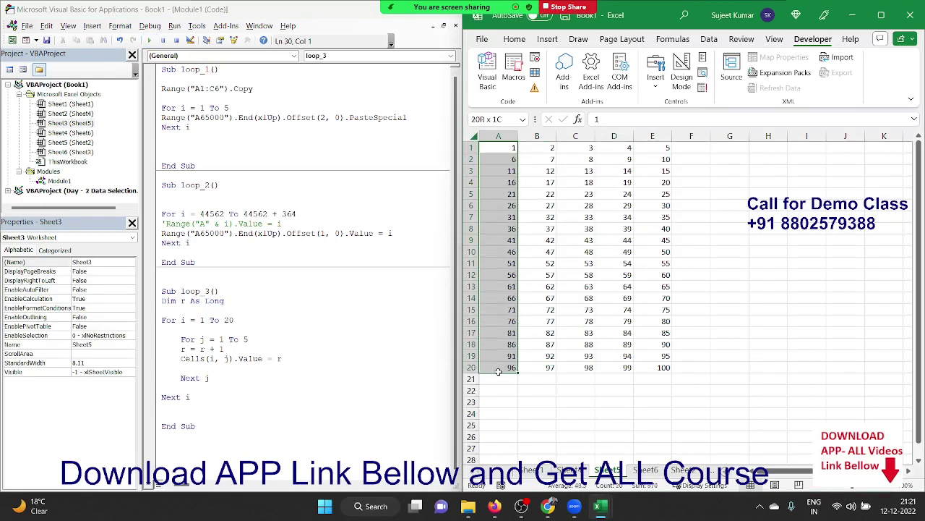
mouse_move(500, 152)
mouse_down()
mouse_move(660, 165)
mouse_move(670, 150)
mouse_up()
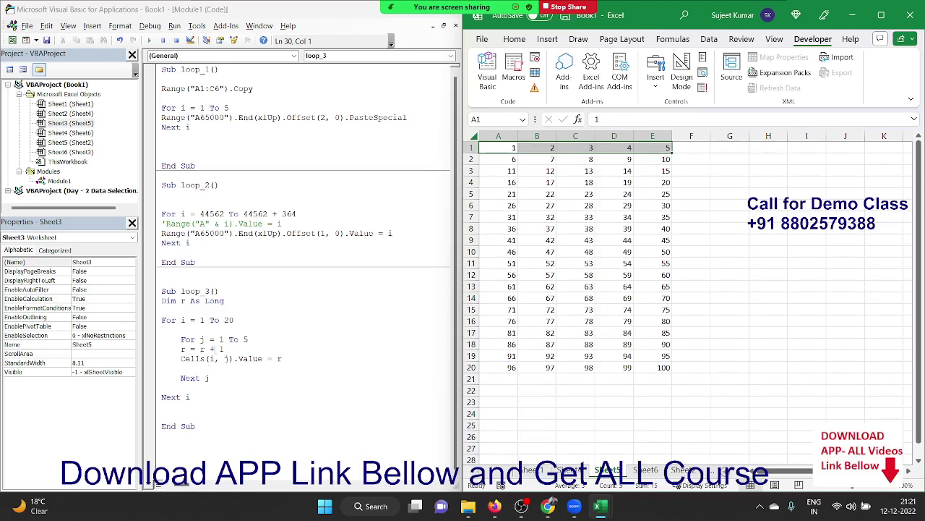
click(198, 368)
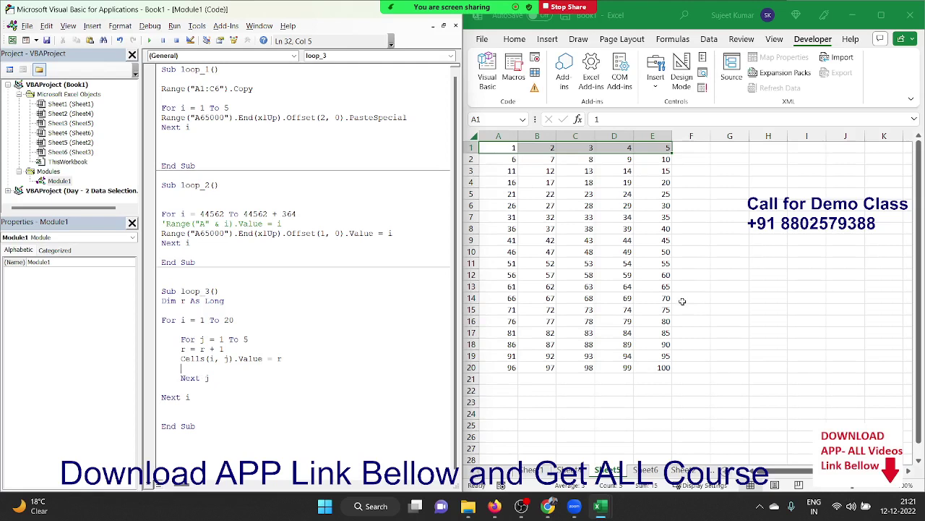
Select the entire loop_3 Sub code and set the insertion point just below its End Sub
click(204, 428)
drag(201, 425, 139, 285)
key(ctrl+c)
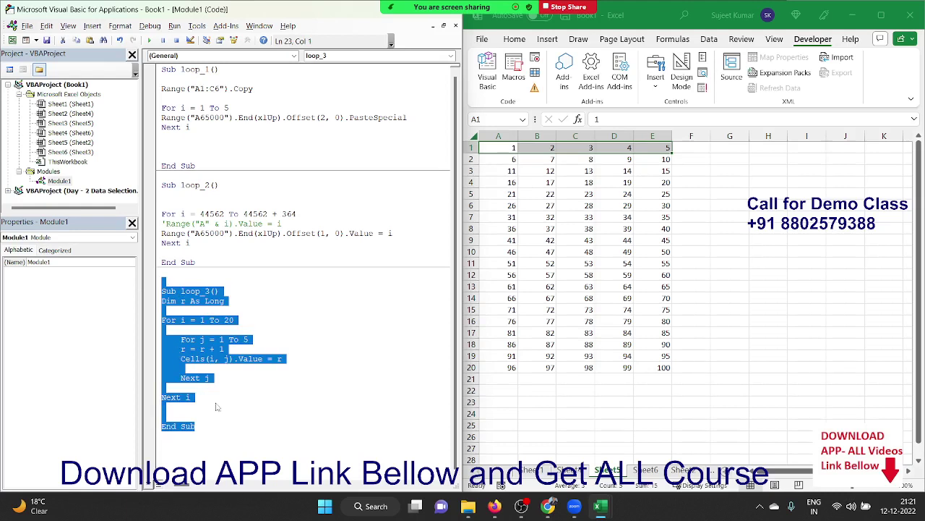
click(234, 413)
drag(216, 427, 148, 293)
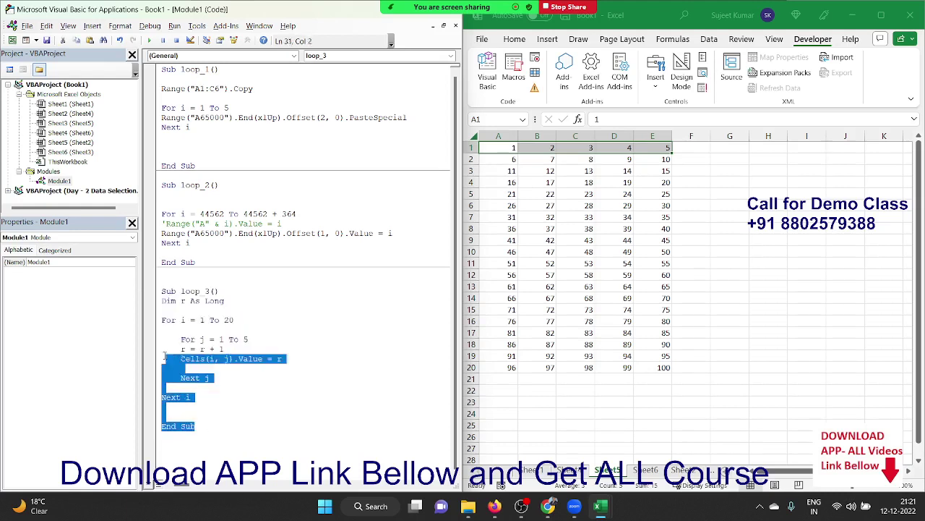
click(181, 438)
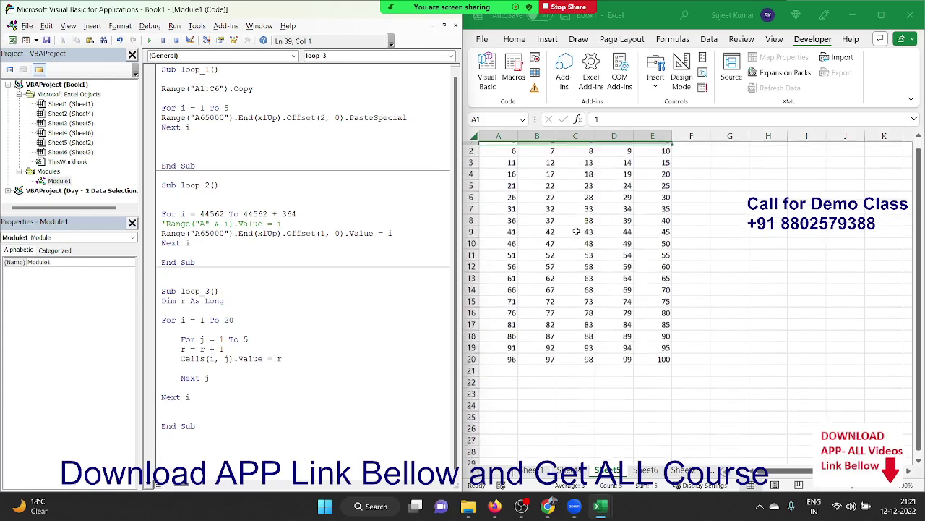
Paste the copy of loop_3 and rename the pasted Sub to loop_4
key(ctrl+v)
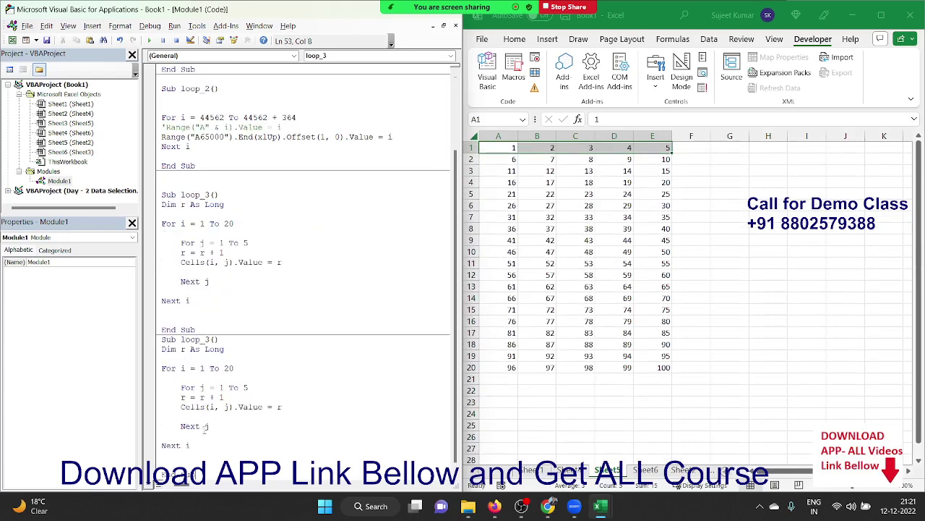
click(205, 339)
key(Delete)
text(4)
Inspect the 1–100 number grid in the worksheet, ending on the cell holding 39
click(216, 381)
shift+click(700, 229)
shift+click(681, 269)
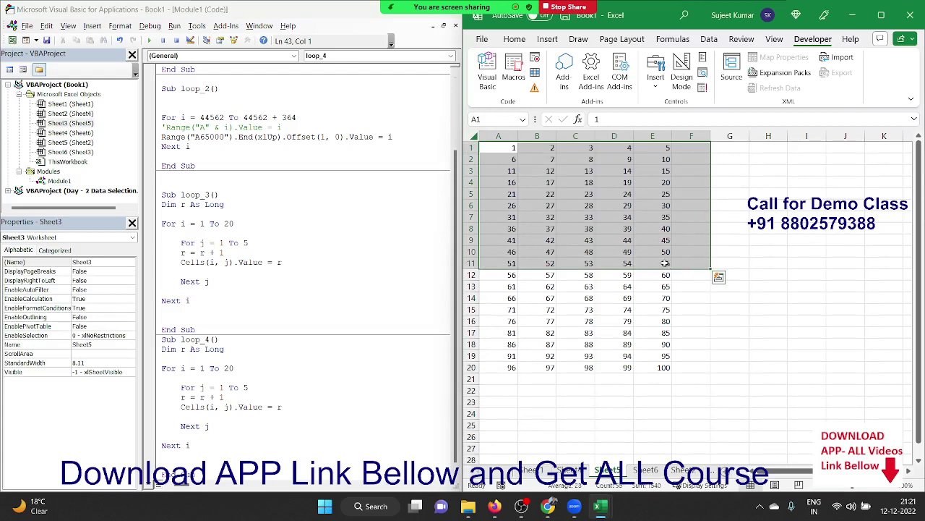
click(676, 220)
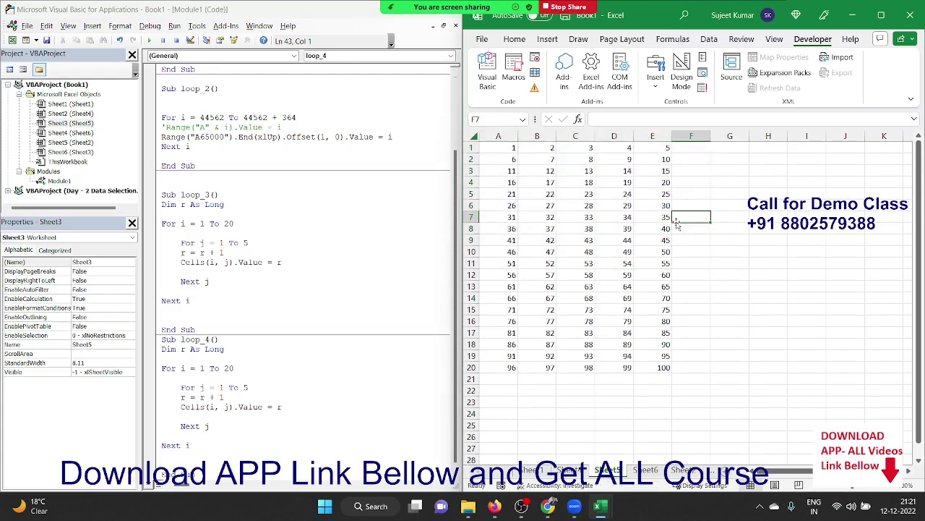
click(618, 227)
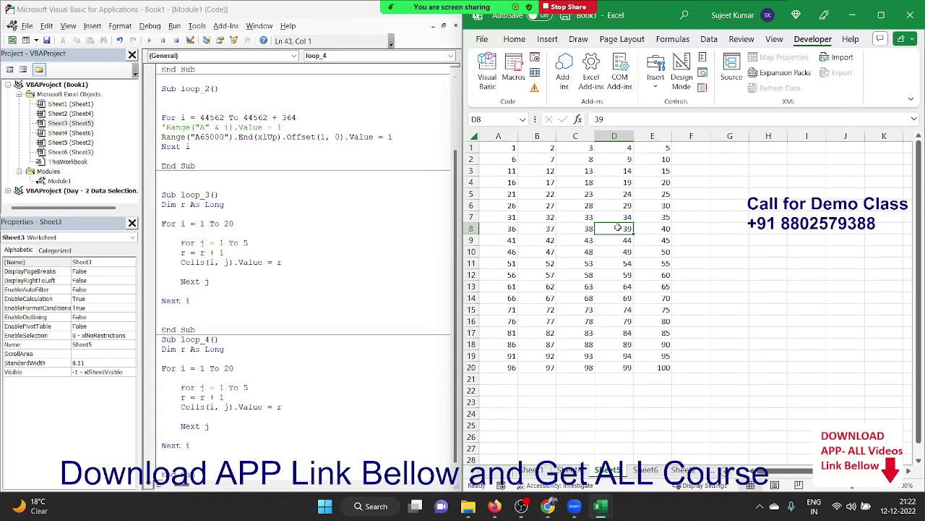
scroll(165, 421, down, 1)
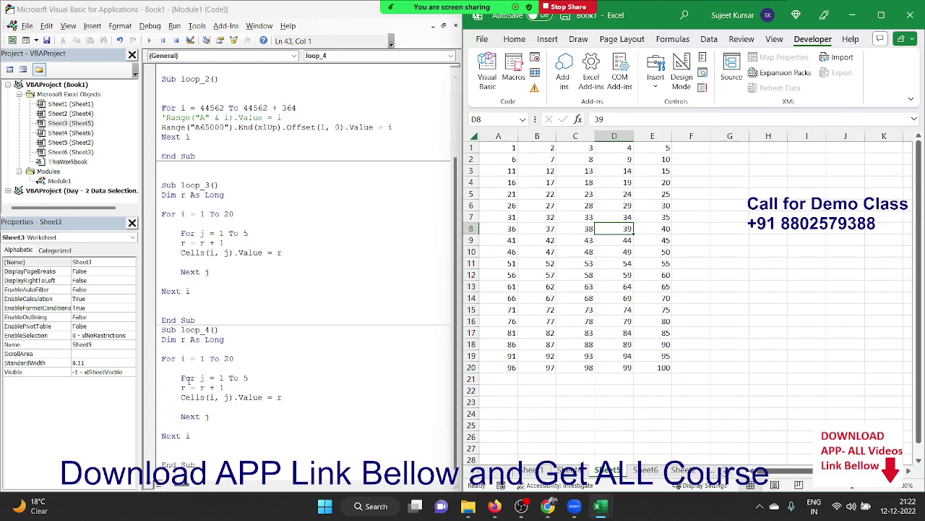
Delete r = r + 1 and rewrite the Cells line as r = Cells(i, j).Value
click(177, 407)
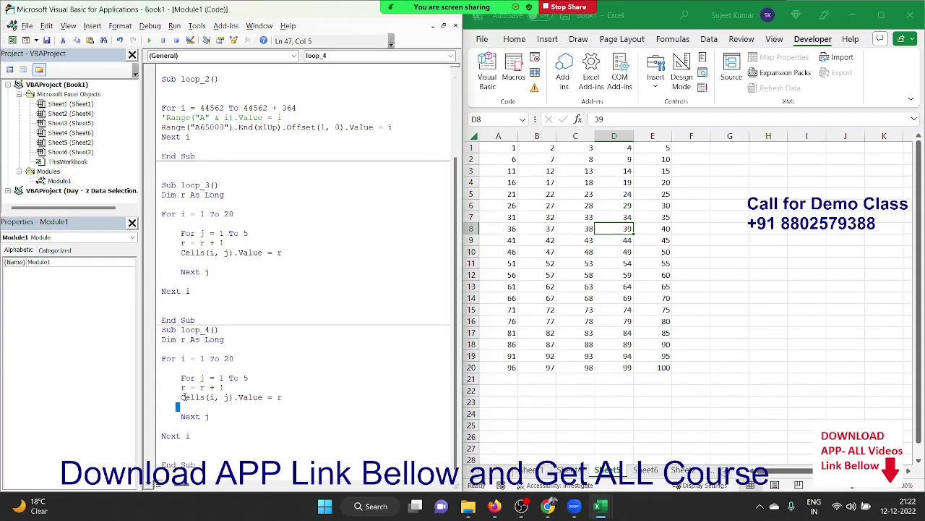
key(Up)
key(shift+Left)
key(shift+Left)
key(shift+Left)
drag(275, 392, 288, 394)
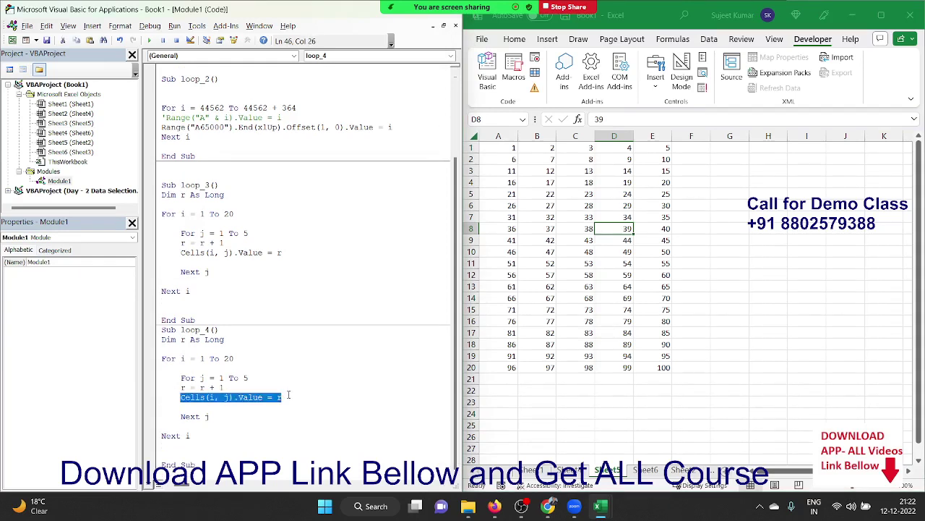
click(234, 387)
drag(233, 388, 172, 388)
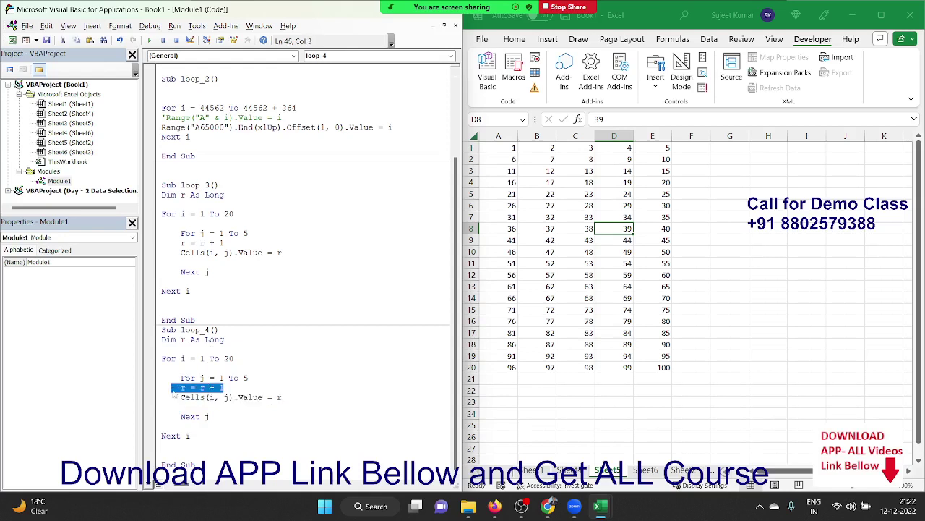
key(Delete)
text(r=  Cells(i, j).Value)
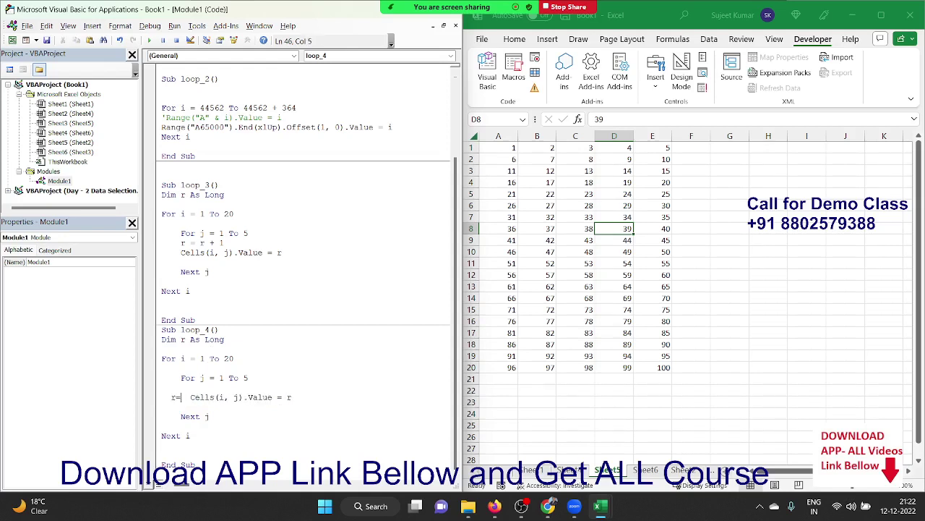
key(Down)
click(316, 397)
key(BackSpace)
key(BackSpace)
key(BackSpace)
Add blank lines and start the loop line For k = 2 To r - 1
key(Return)
key(Return)
key(Return)
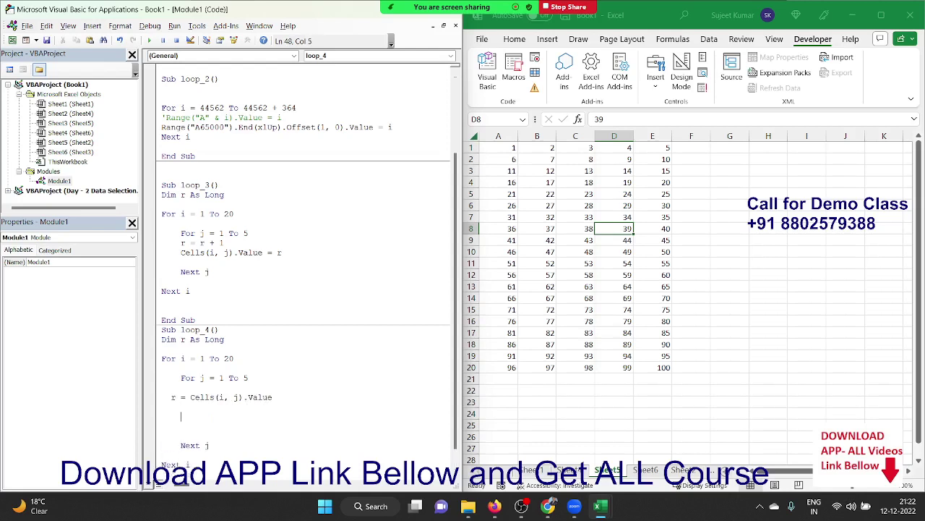
text(fo)
key(BackSpace)
text(r k =)
text(2 to)
text(r)
text(-)
text(1)
Close the k loop with Next k and open a blank line inside it
key(Return)
key(Return)
key(Return)
text(next )
text(k)
key(Up)
key(Return)
key(Up)
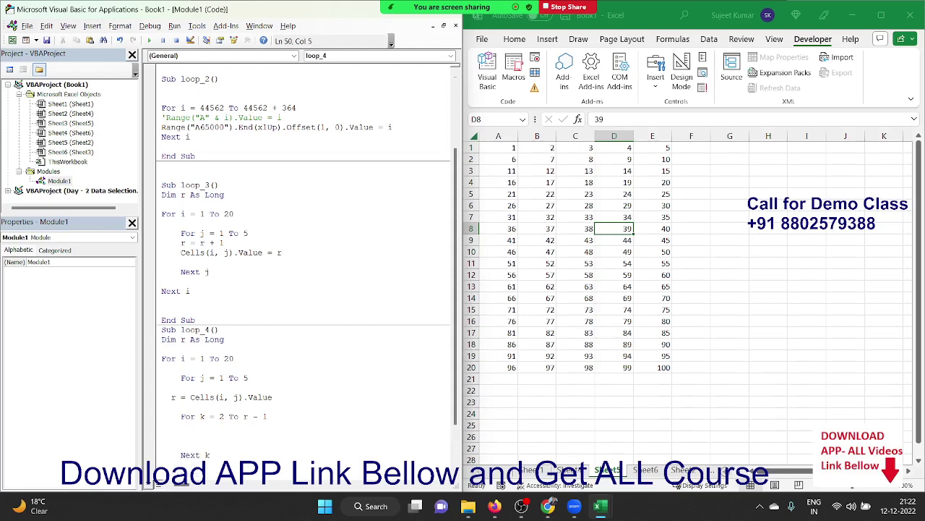
scroll(316, 396, down, 2)
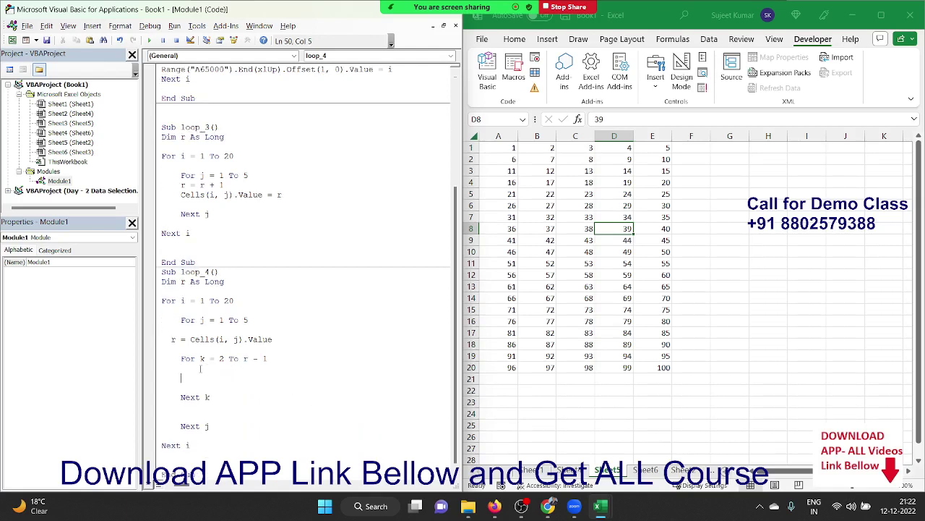
key(Up)
Write the If r Mod k = 0 Then test and declare Dim p As Long
text(if )
text(k m)
text(od)
key(BackSpace)
key(BackSpace)
key(BackSpace)
key(BackSpace)
key(BackSpace)
text(r mod )
text(k )
text(then)
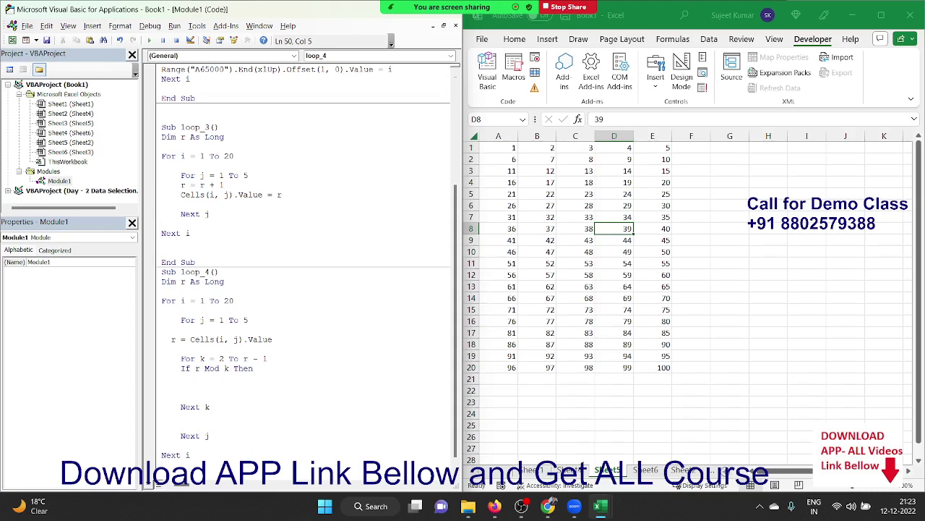
key(Up)
key(Up)
key(Up)
text(dim )
text(p as Lo)
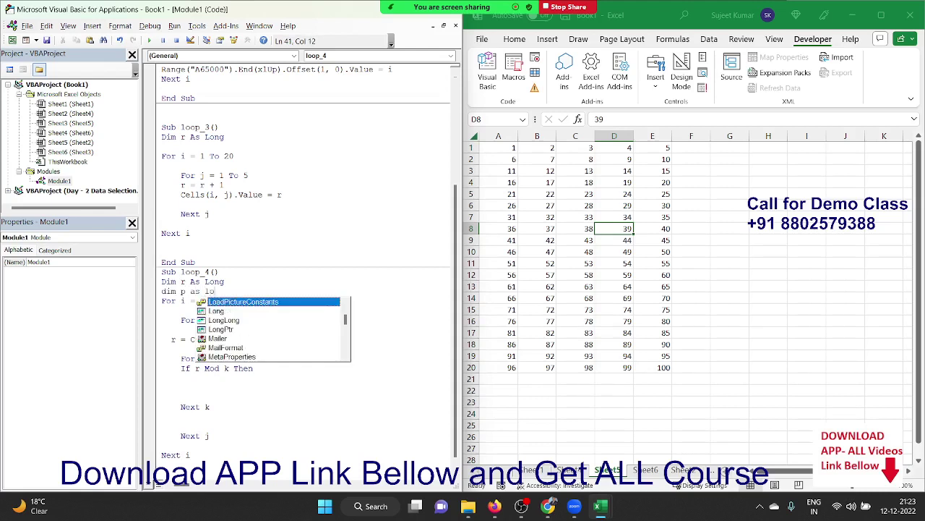
text(ng)
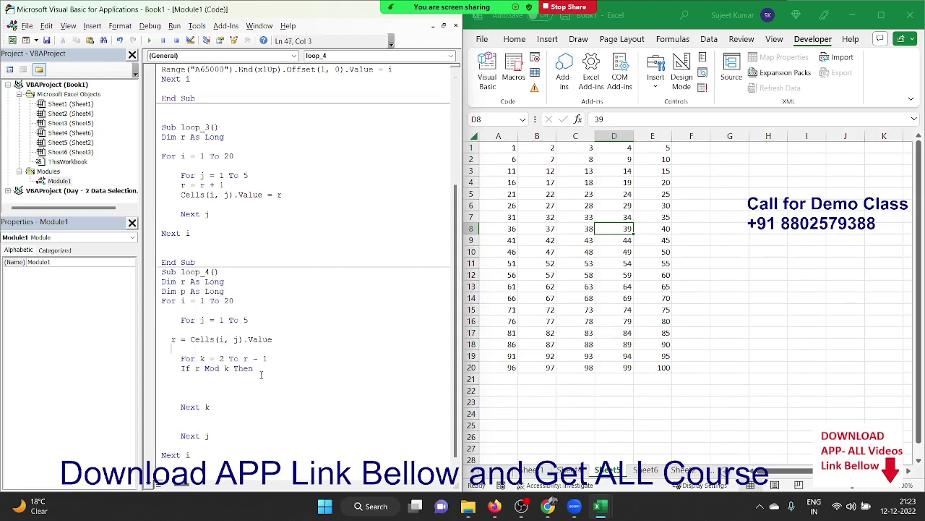
click(230, 368)
text(= 0)
Try a p = 1 line under the If, then remove it and the Dim p declaration
key(Down)
text(p=1)
key(Return)
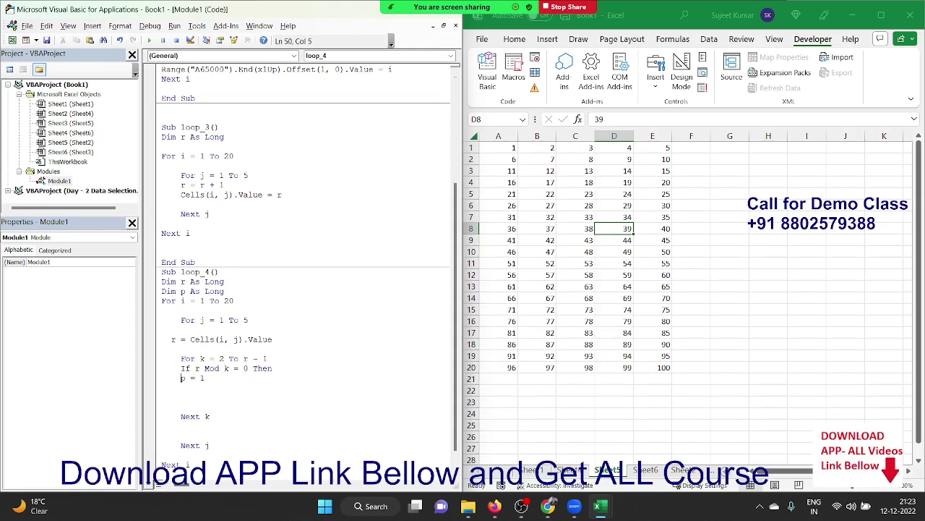
key(shift+Up)
key(shift+Left)
key(shift+Left)
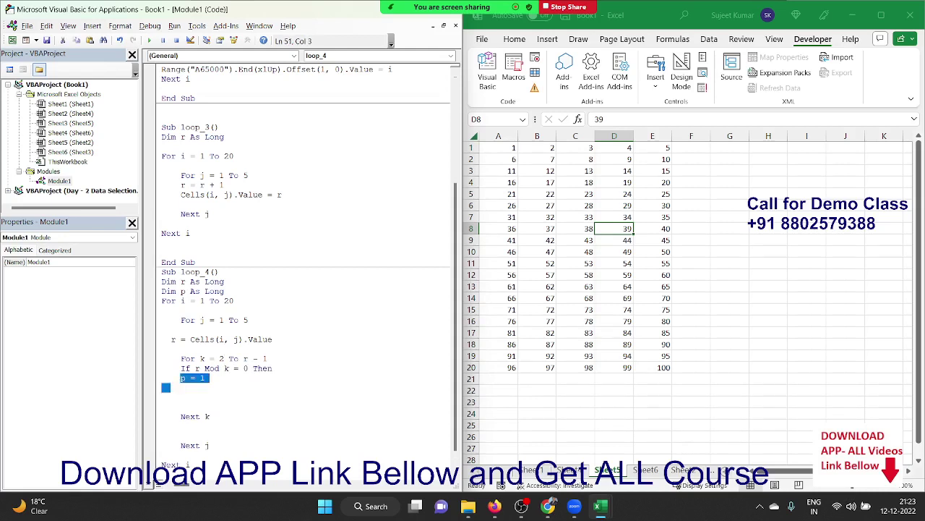
key(shift+Left)
key(shift+Left)
key(BackSpace)
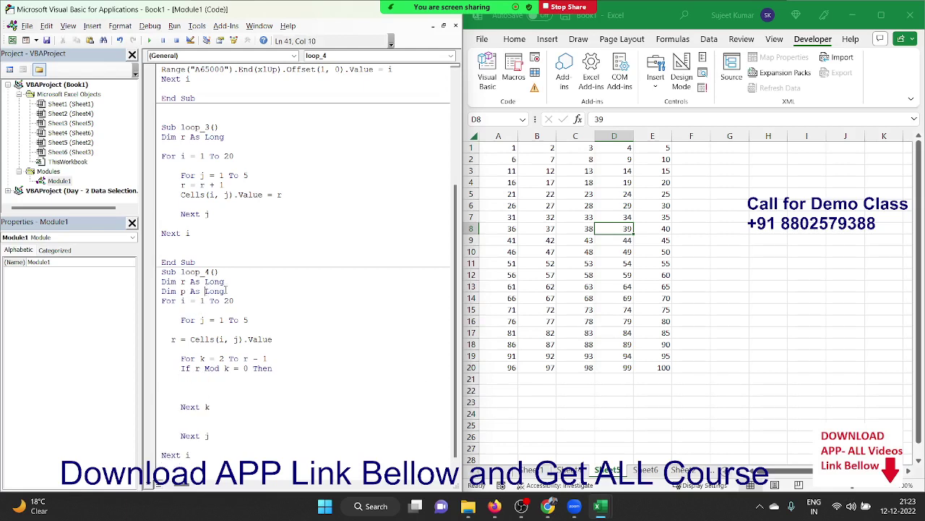
drag(226, 292, 154, 295)
key(Delete)
click(196, 379)
Inside the If, write Range("H65000").End(xlUp).Offset(1, 0).Value = r and close with End If
text(range()
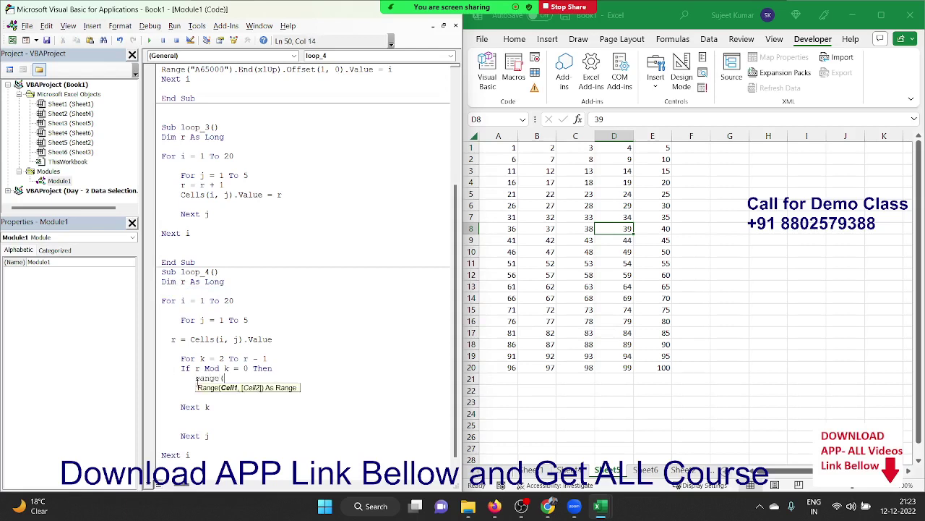
text("H)
text(650)
text(00").)
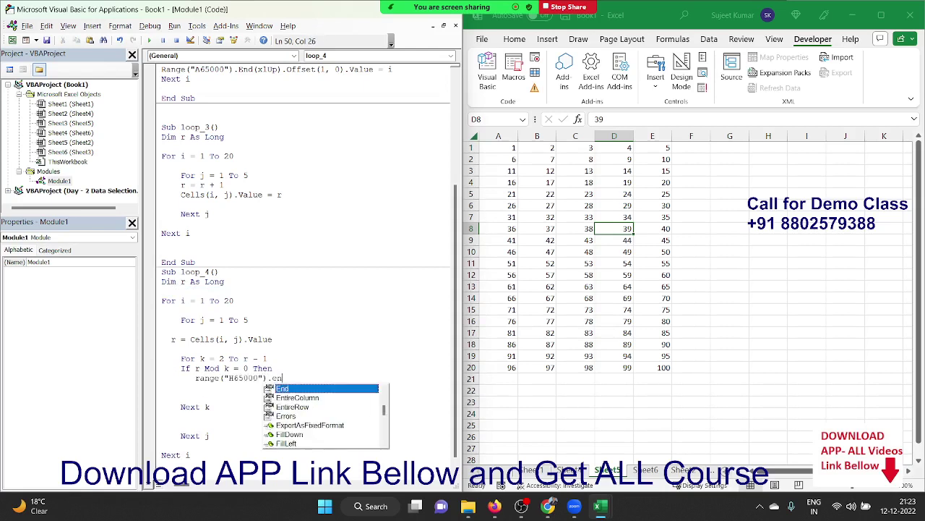
text(End()
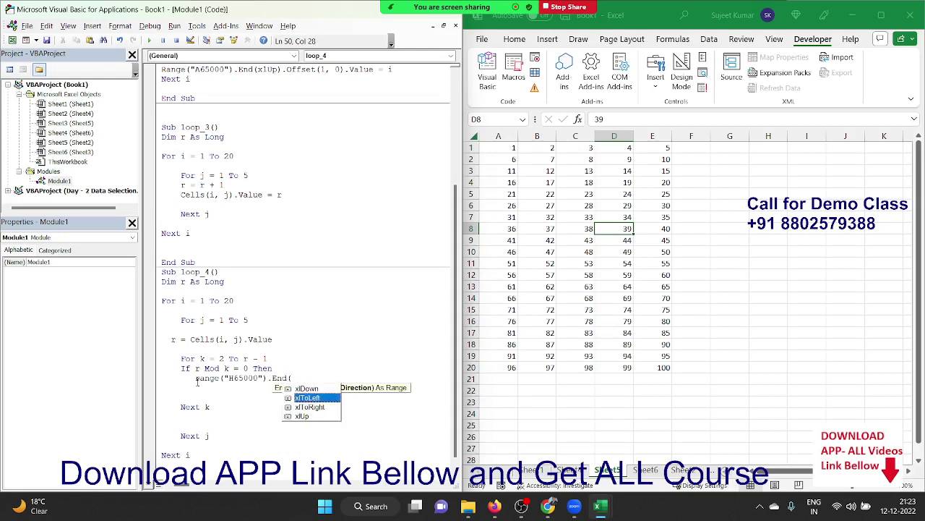
text(xlUp).)
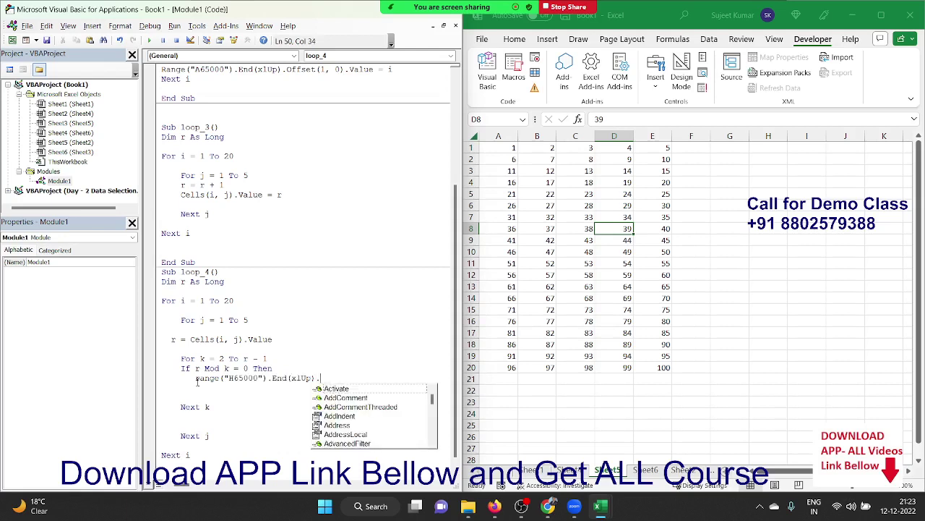
text(Offset)
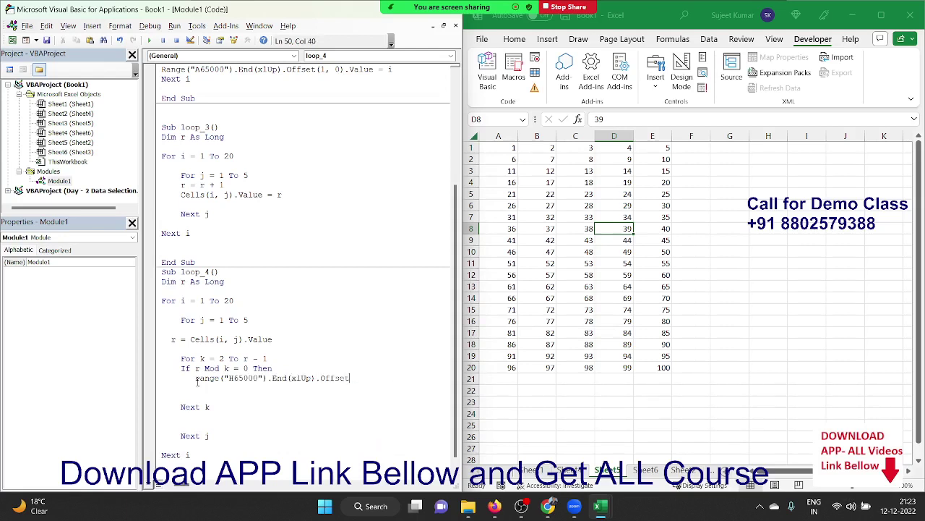
text((1,0)
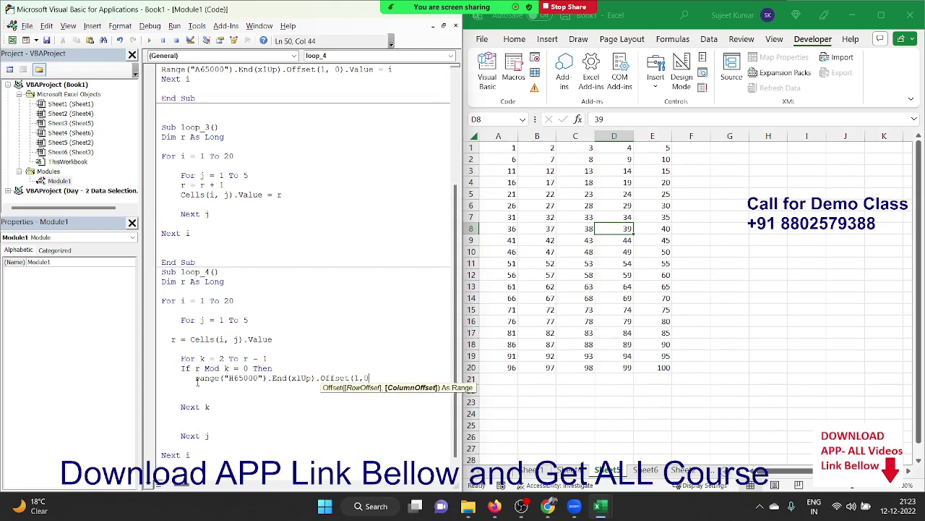
text().v)
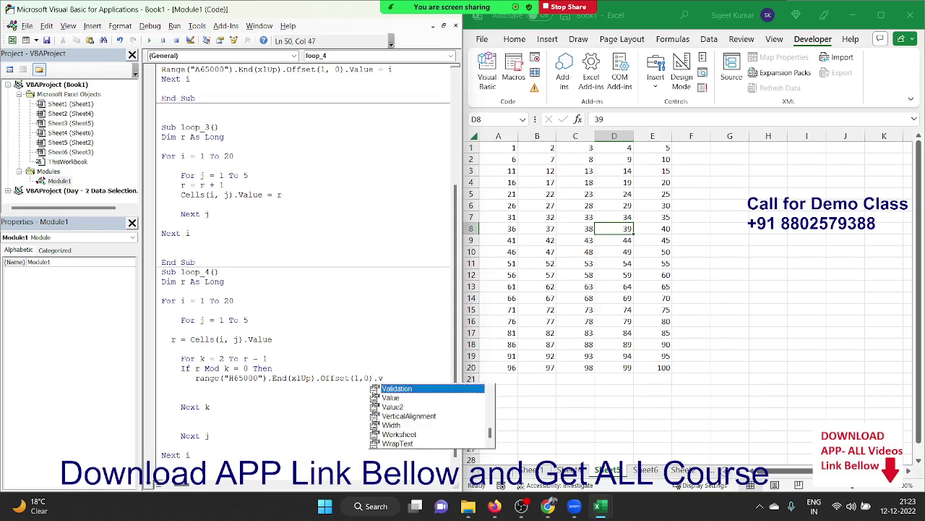
text(alue = )
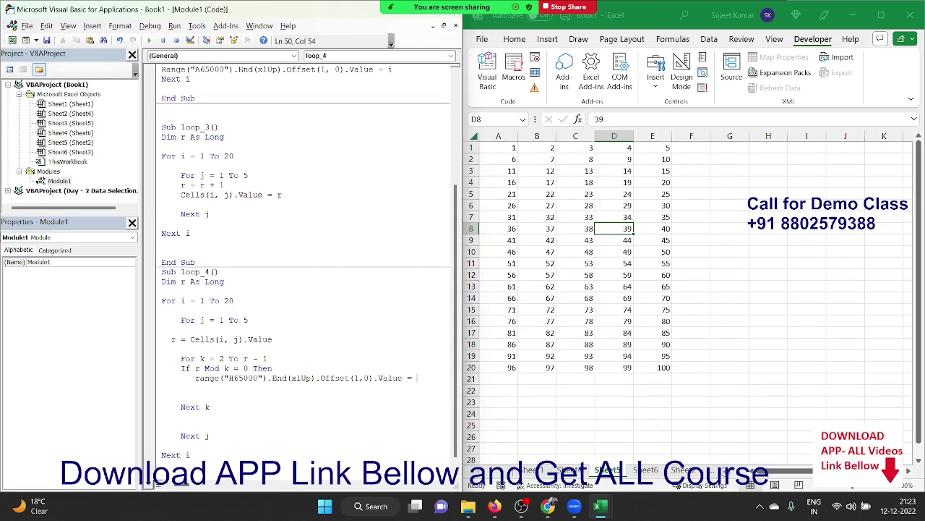
text(r)
key(Return)
text(em)
key(BackSpace)
text(nd)
text( if)
key(Down)
key(Down)
scroll(223, 383, down, 1)
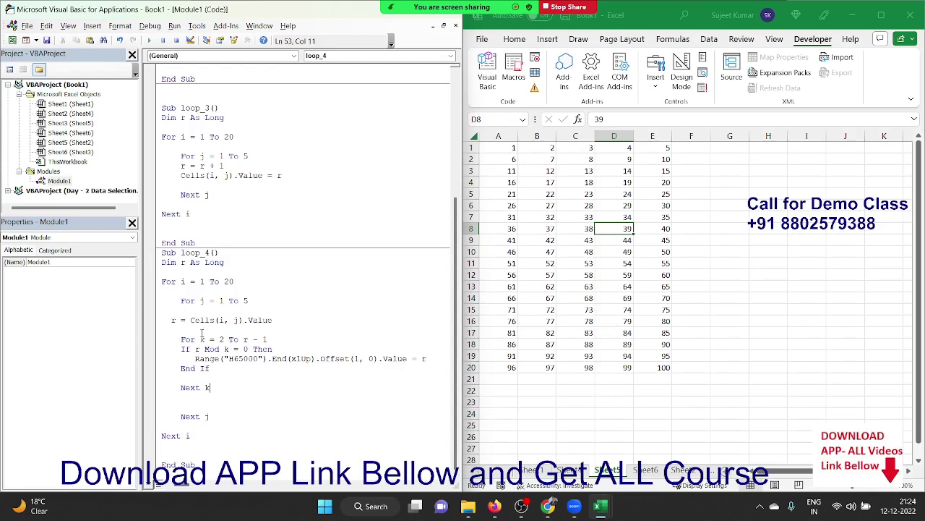
click(203, 331)
key(F8)
key(F8)
key(F8)
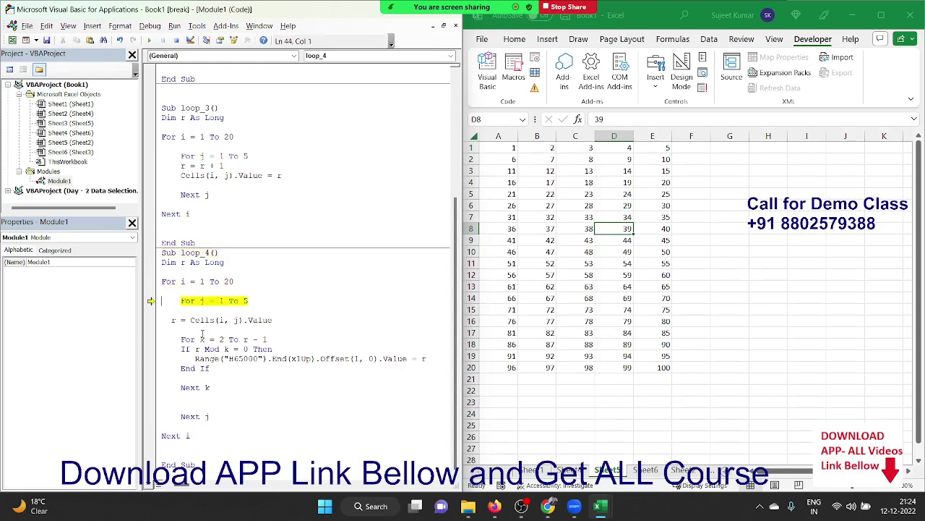
key(F8)
key(F8)
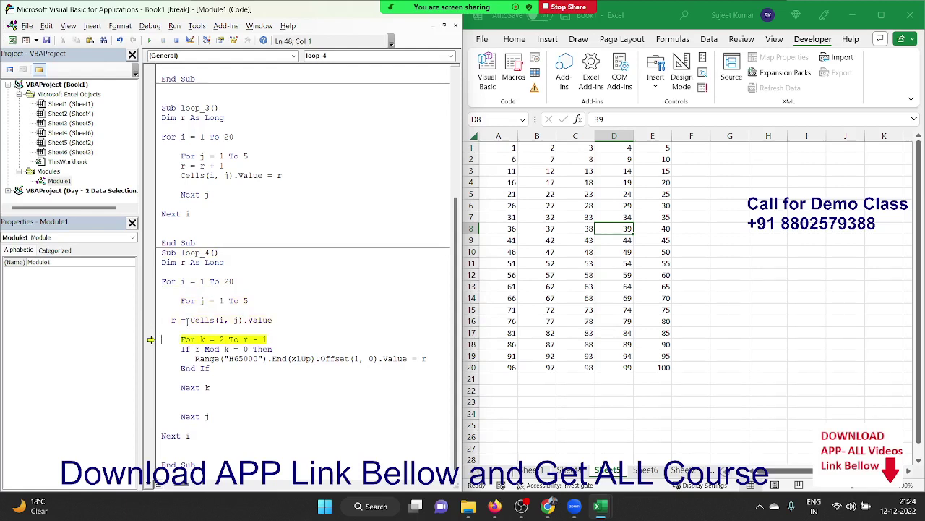
mouse_move(172, 320)
key(F8)
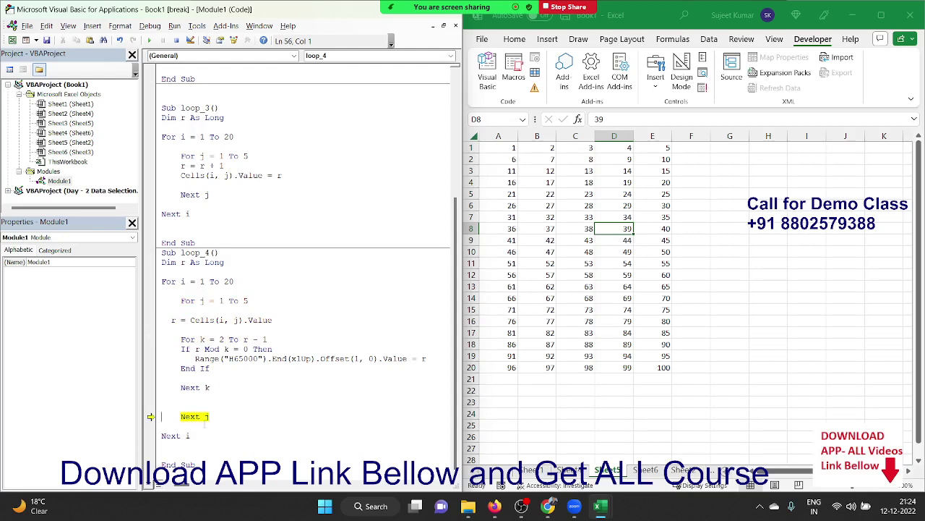
mouse_move(206, 417)
key(F8)
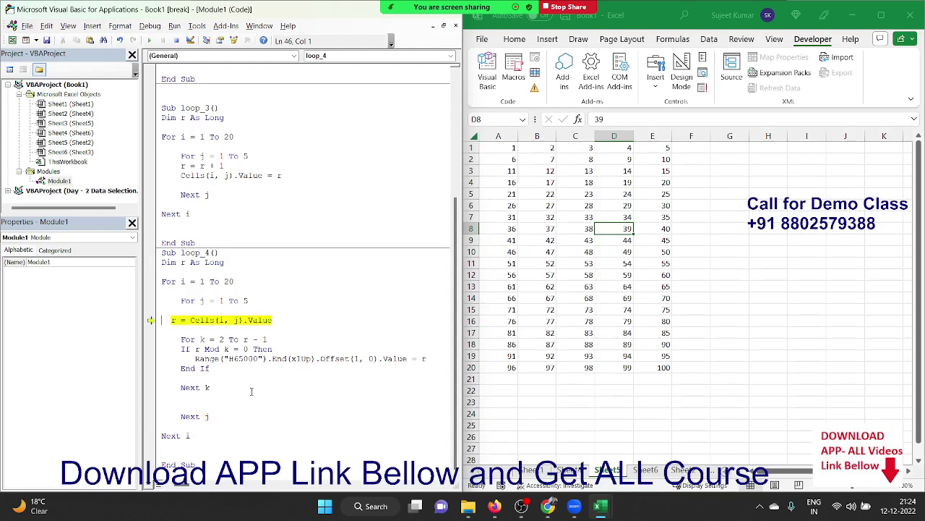
key(F8)
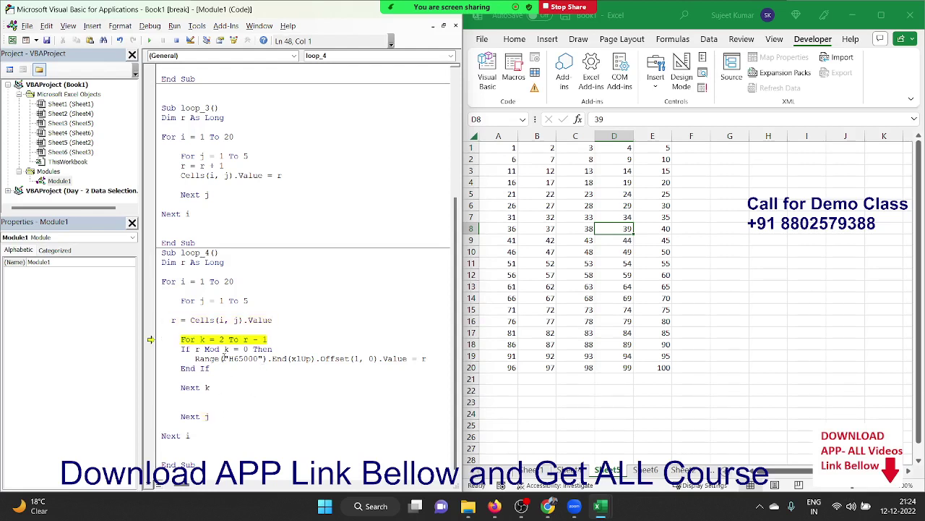
mouse_move(206, 351)
key(F8)
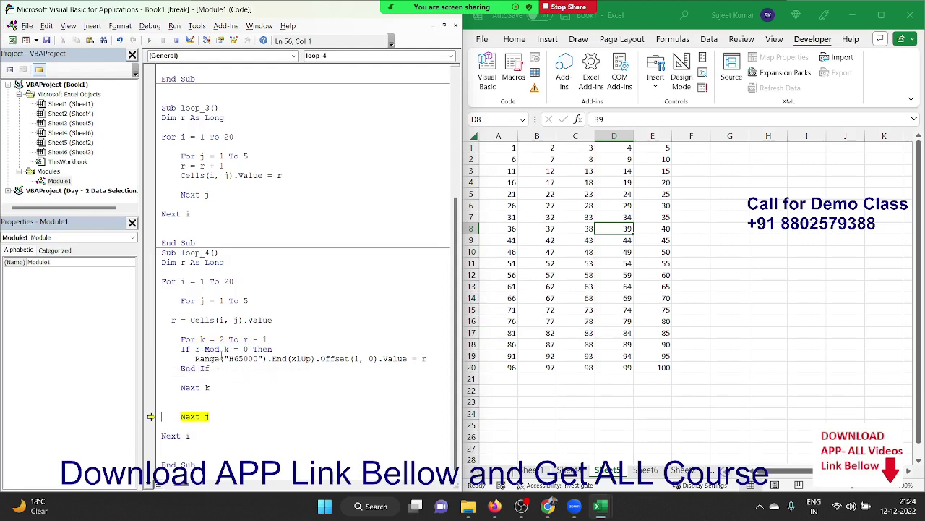
key(F8)
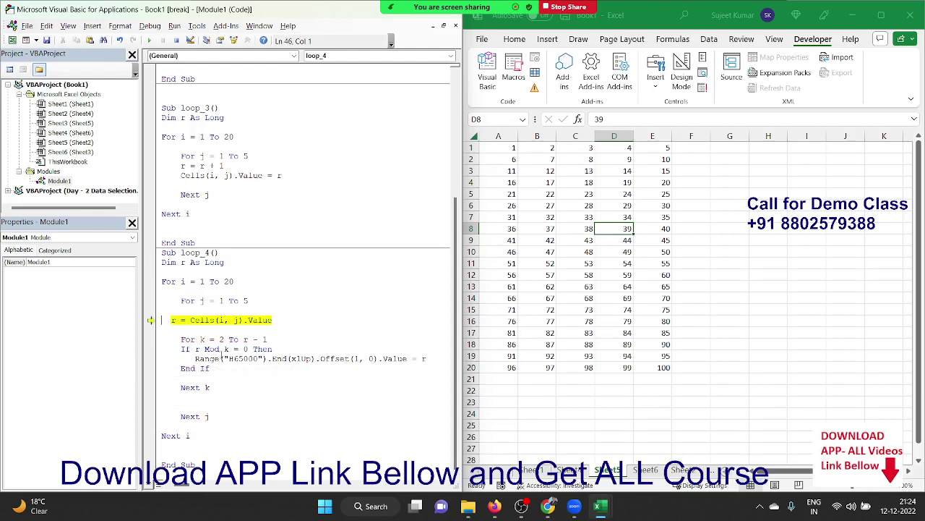
key(F8)
key(F8)
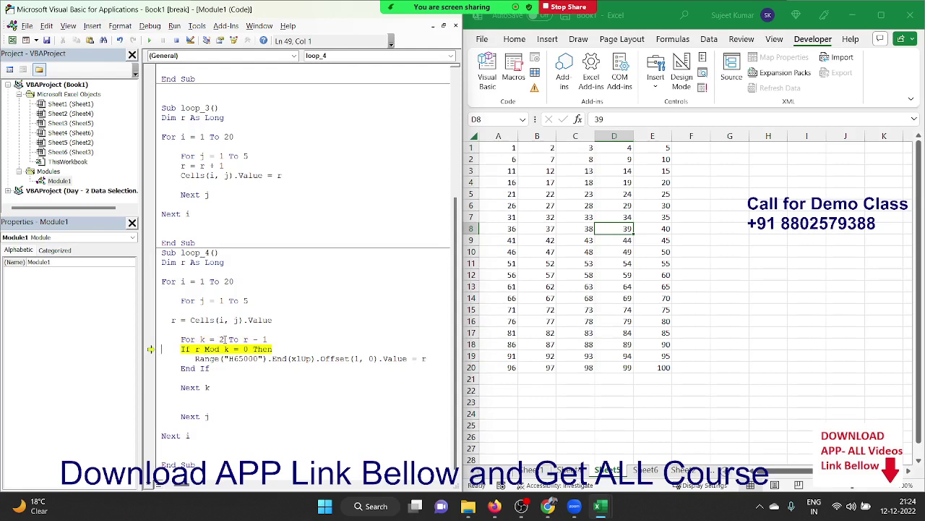
key(F8)
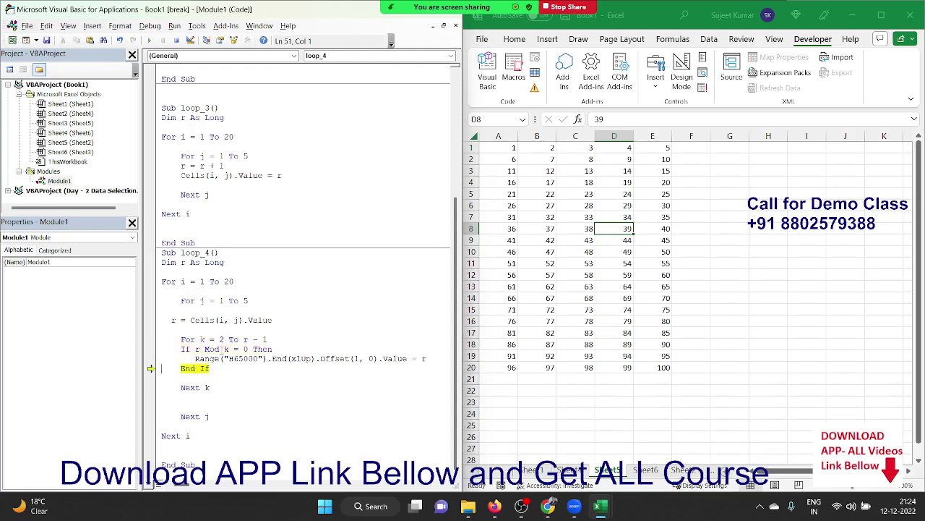
key(F8)
key(F8)
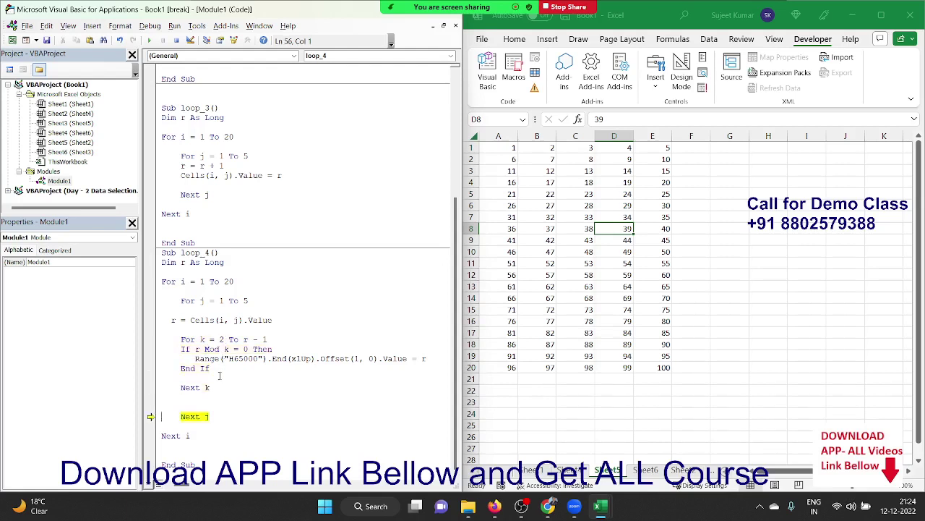
key(F8)
key(F8)
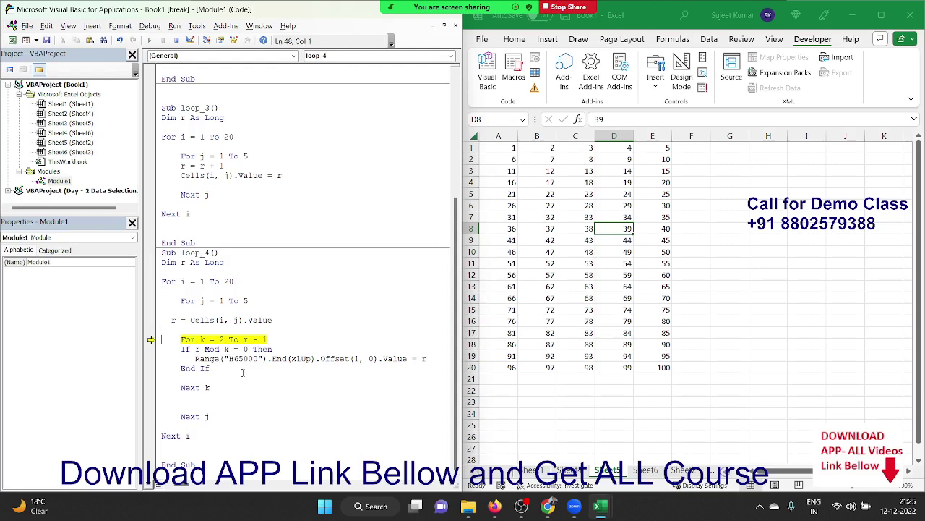
key(F8)
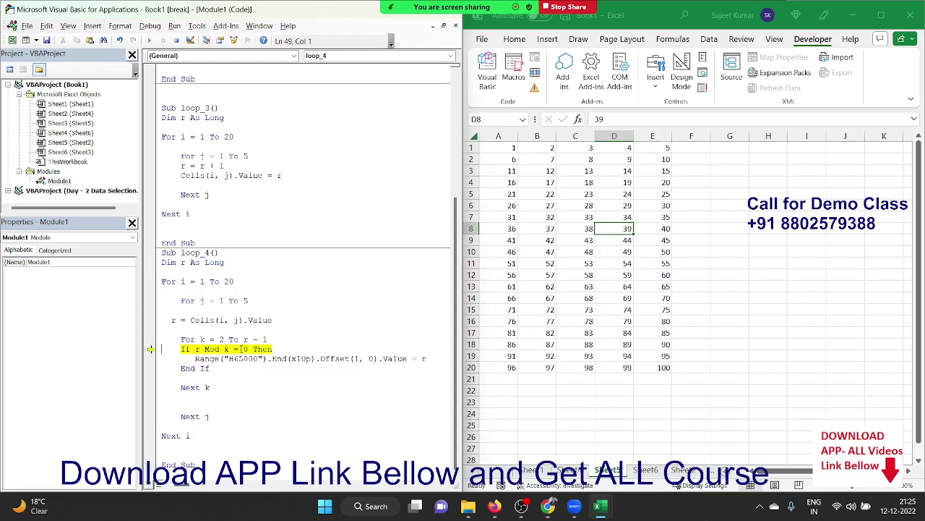
double_click(237, 348)
text(<>)
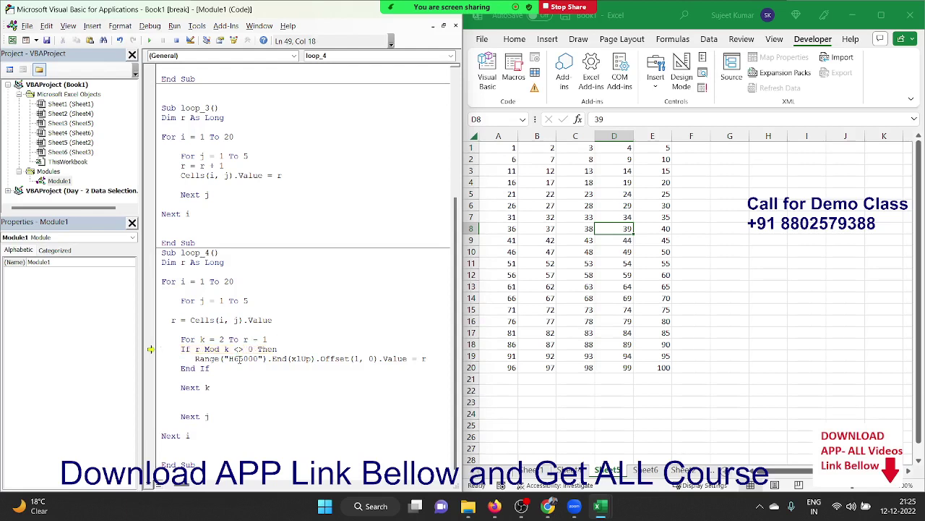
click(239, 358)
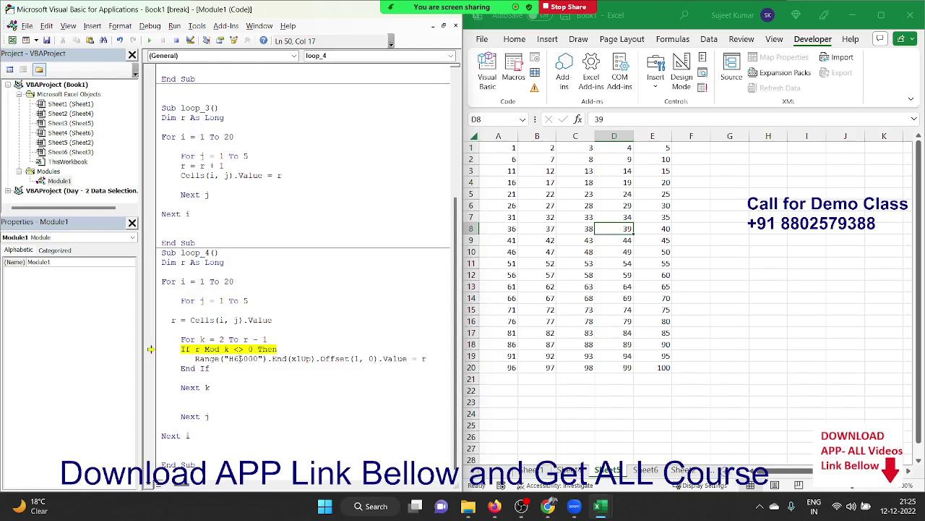
double_click(238, 349)
text(=)
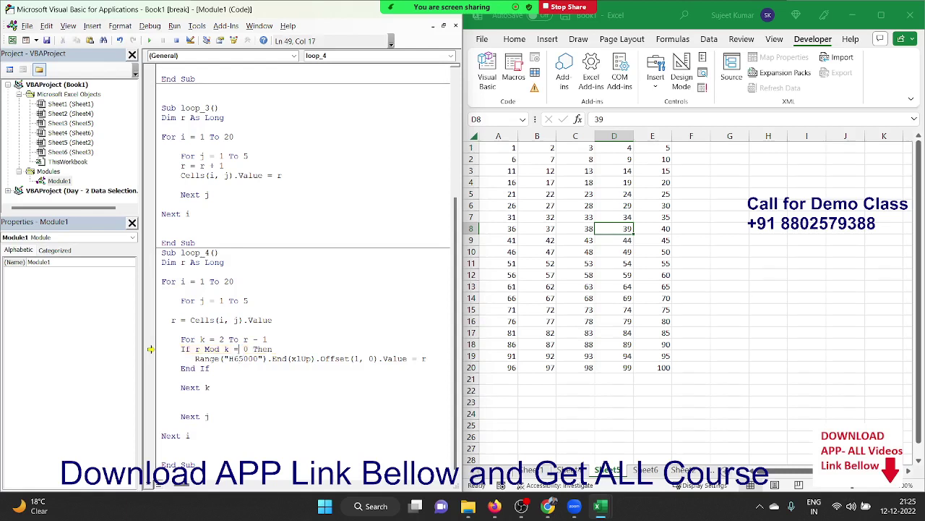
key(F8)
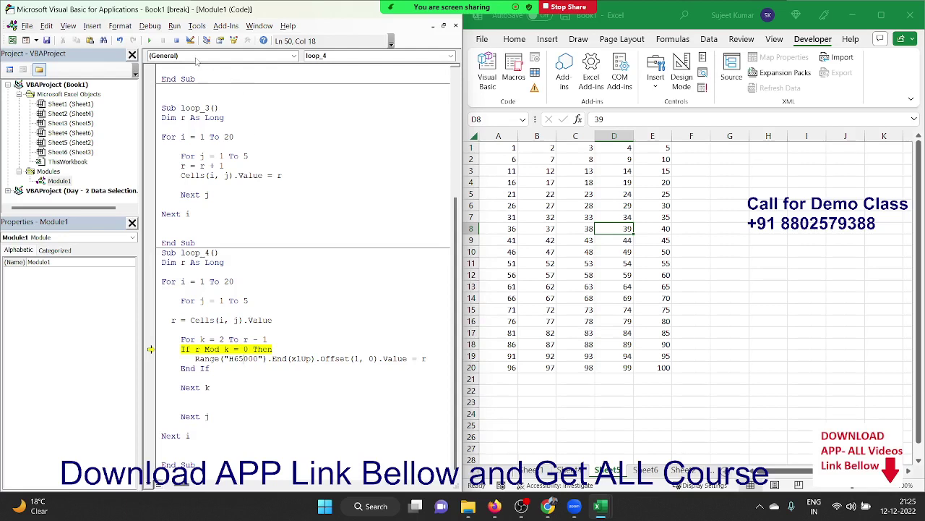
key(F5)
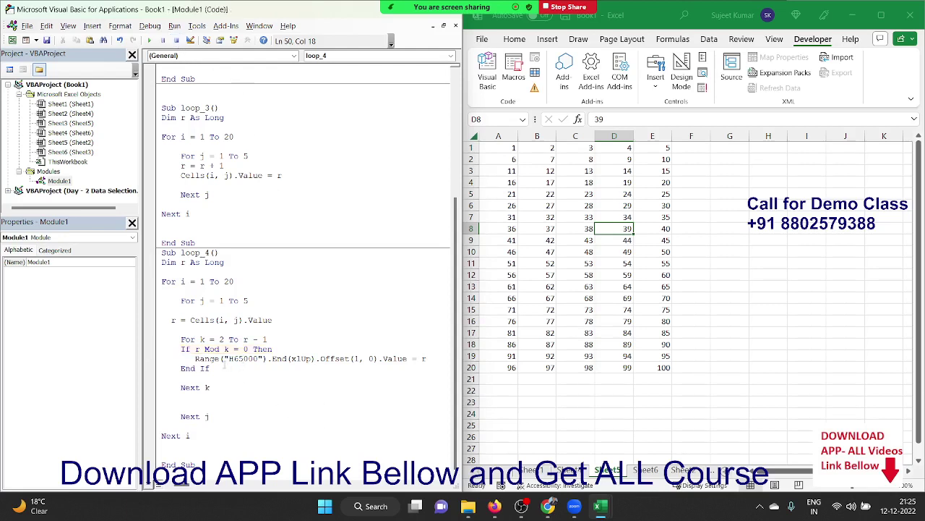
Cut the column H output line out of the If r Mod k block
double_click(206, 358)
click(215, 273)
key(Down)
key(Down)
key(Down)
key(Down)
key(Down)
key(Down)
key(Down)
key(Down)
key(Down)
key(Up)
key(Right)
key(shift+Up)
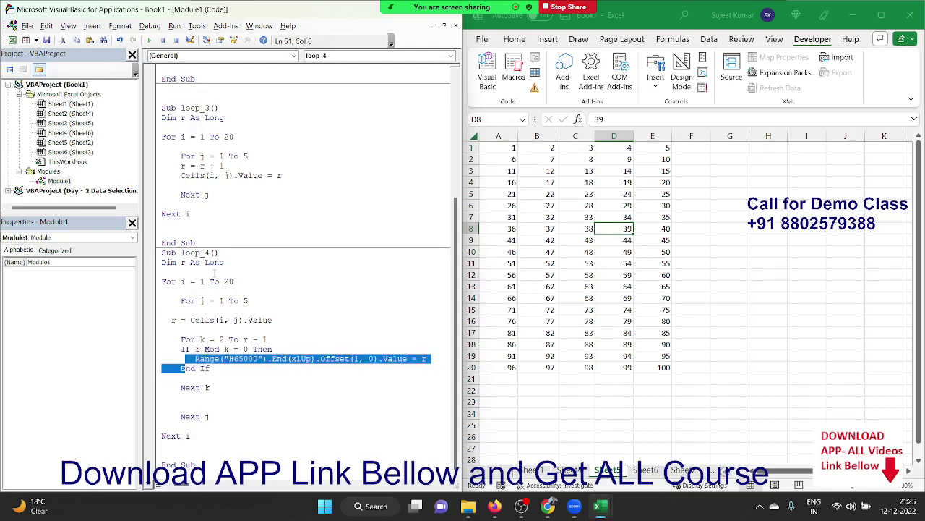
key(Up)
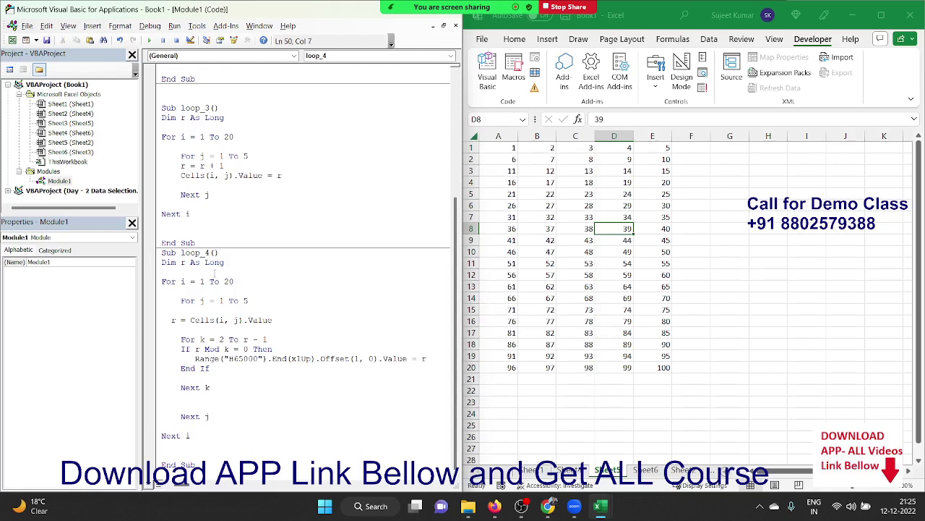
key(shift+Down)
key(shift+Left)
key(shift+Left)
key(shift+Left)
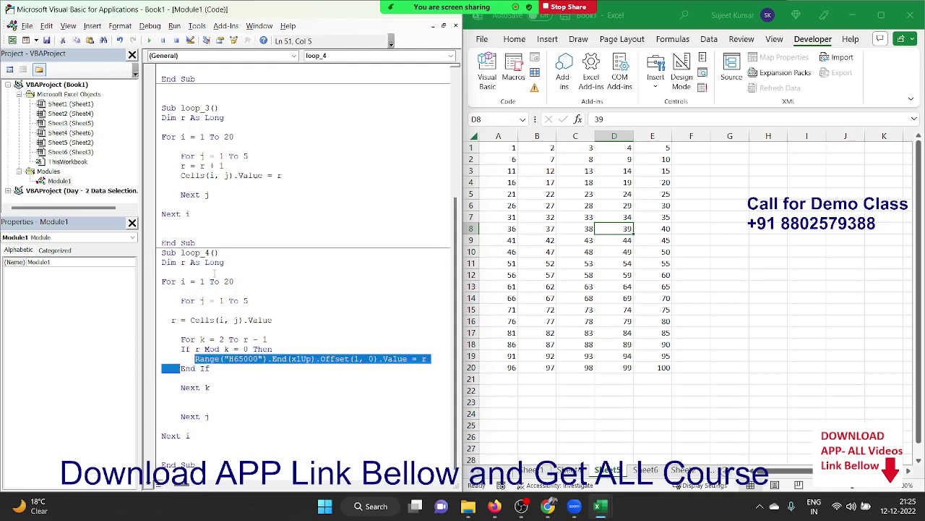
key(shift+Left)
key(shift+Left)
key(shift+Left)
key(shift+Left)
key(ctrl+x)
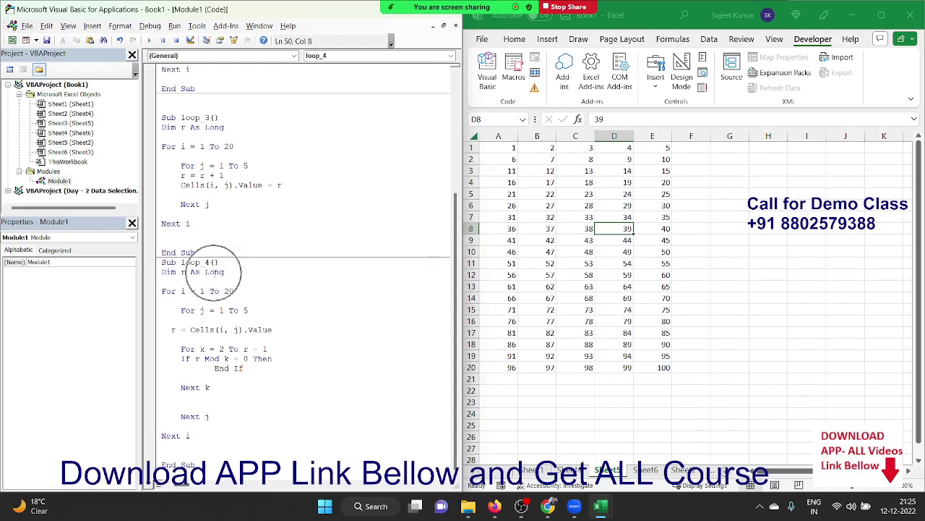
Put the divisor counter p = p + 1 in the If block and unindent End If
key(Return)
key(Return)
key(Up)
text(=)
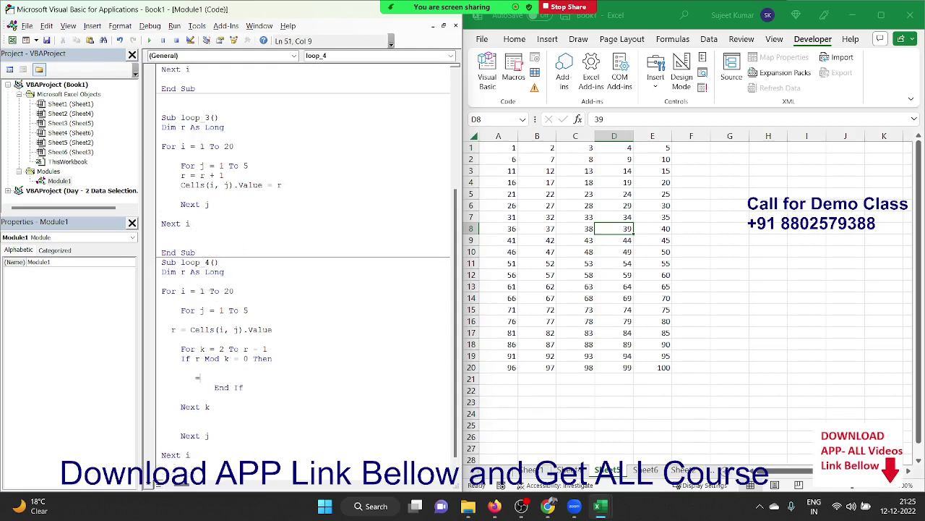
key(BackSpace)
text(p = )
text(p + 1)
click(217, 387)
key(BackSpace)
key(BackSpace)
key(BackSpace)
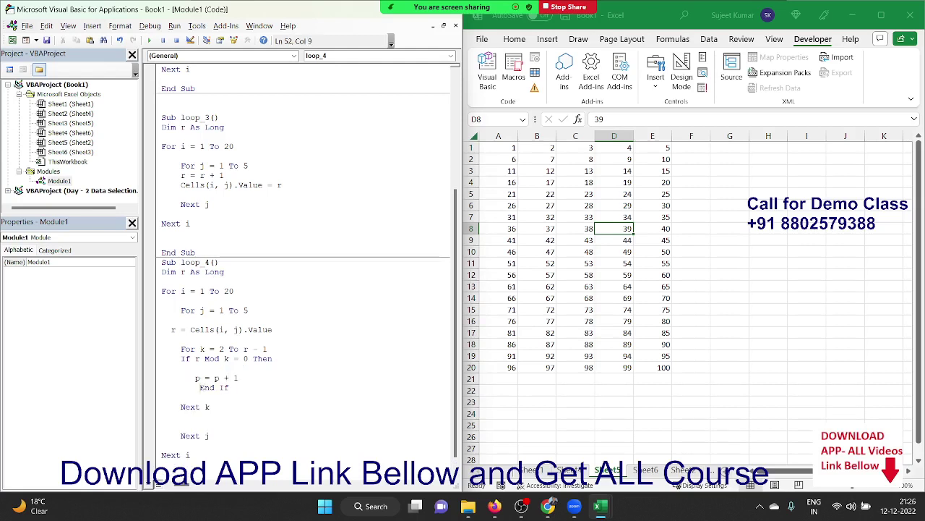
key(BackSpace)
key(BackSpace)
key(BackSpace)
key(Return)
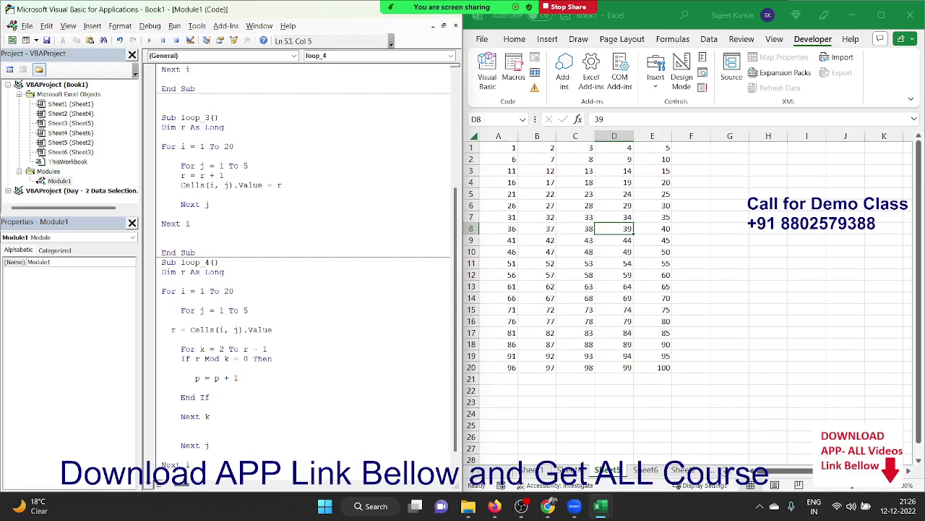
key(Return)
key(Up)
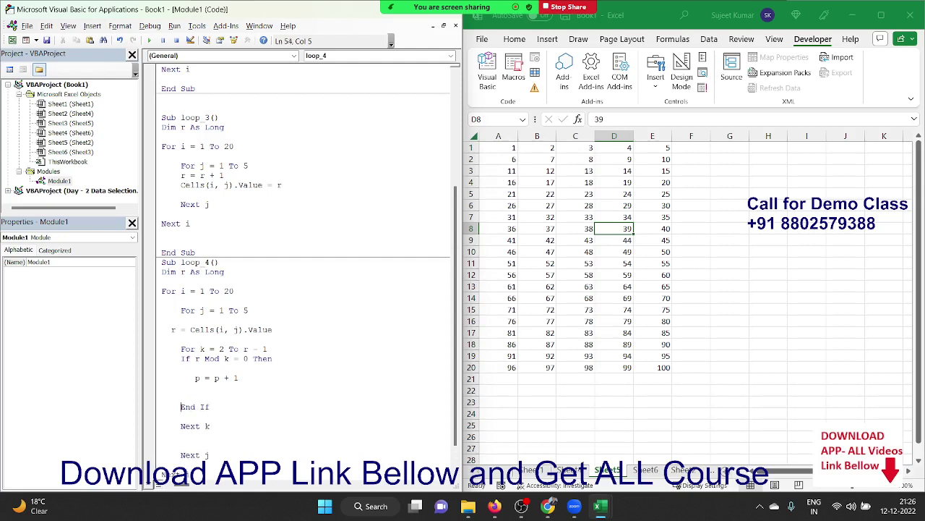
key(Down)
key(Return)
Add an If p <> 0 Then block holding the pasted column H output line, closed by End If
key(Return)
scroll(258, 348, down, 1)
scroll(258, 348, down, 1)
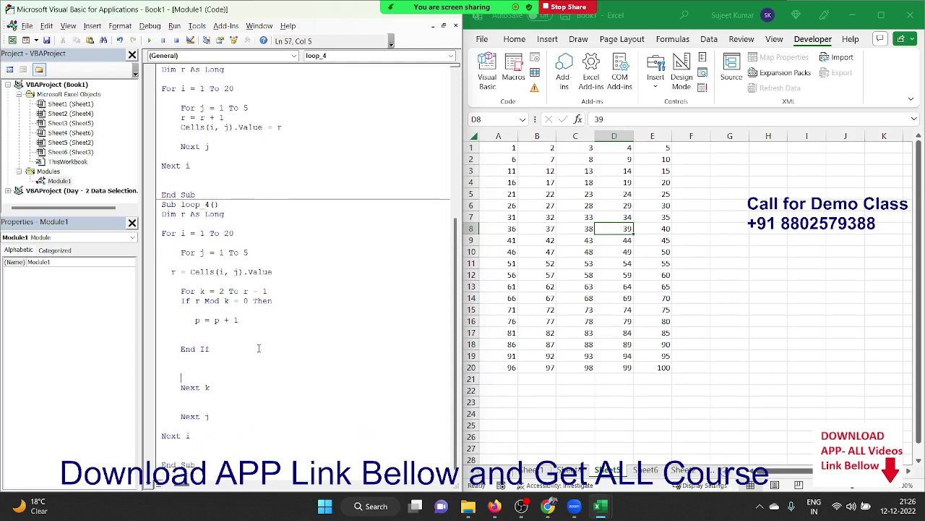
key(Up)
text(if )
text(p)
text(=)
key(BackSpace)
text(<>0 t)
text(hen)
key(Return)
key(ctrl+v)
key(Return)
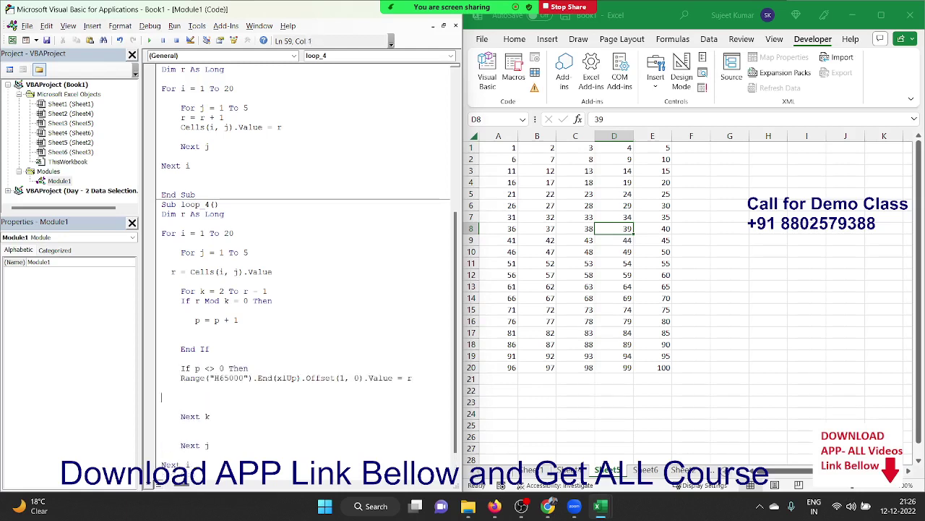
text(end i)
text(f)
key(Return)
Add the p = 0 reset line after the new If block
text(p)
text(=)
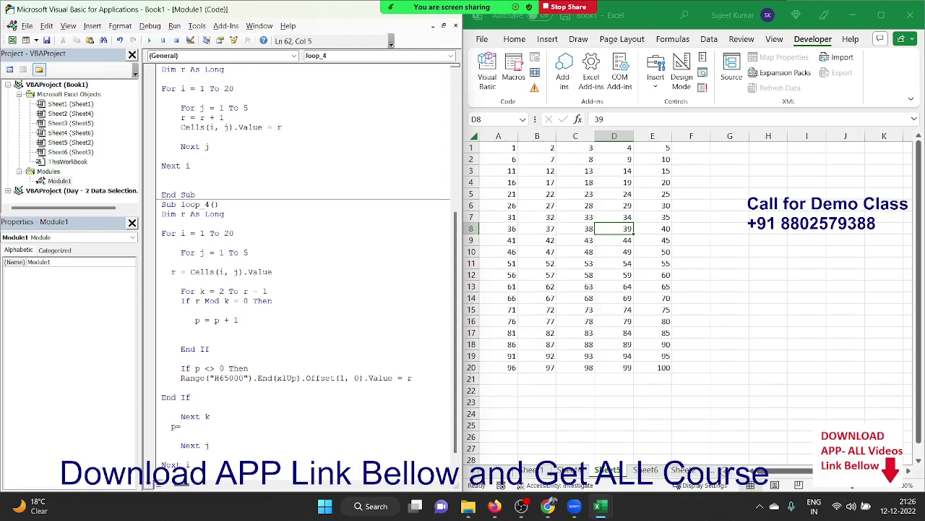
text(0)
key(Up)
scroll(265, 318, down, 1)
Run loop_4 and check a result value in column H
click(257, 302)
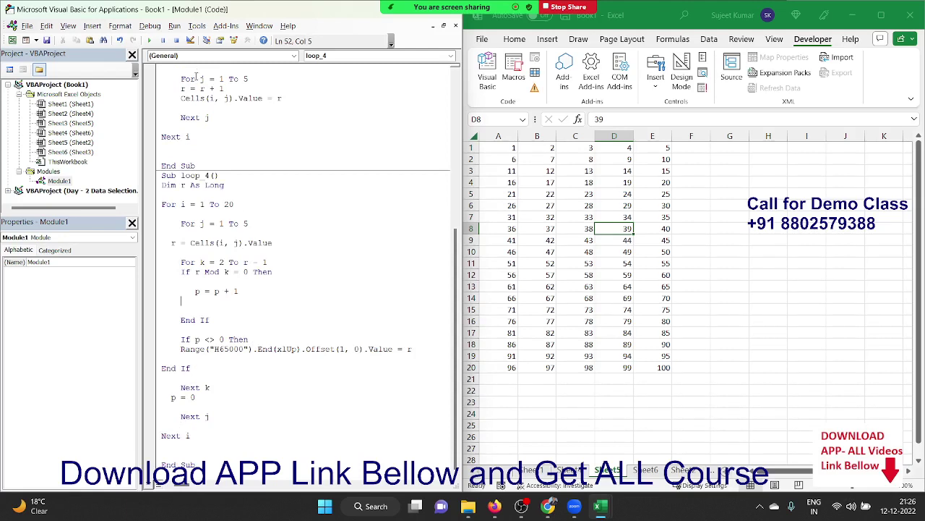
click(150, 41)
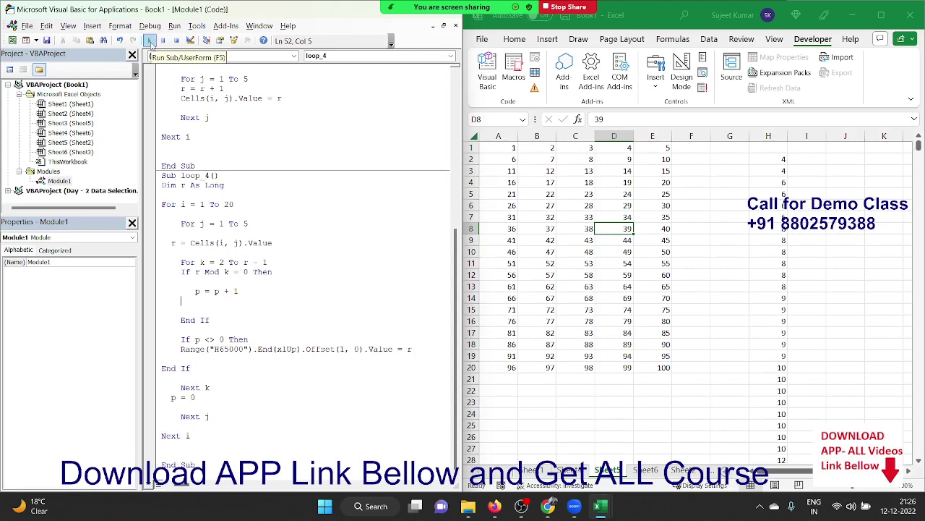
click(780, 240)
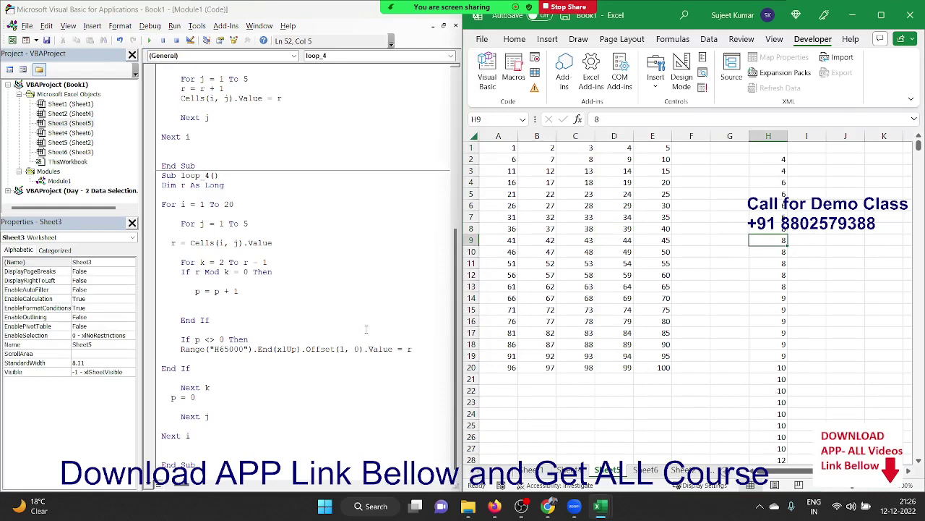
Remove the blank line before End If, indent End If, and delete the misplaced p = 0 line
click(186, 367)
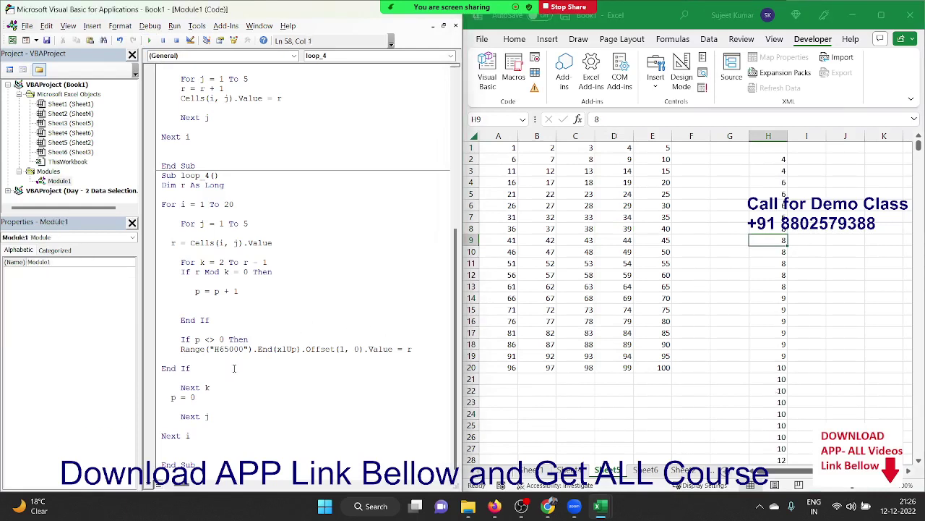
key(Delete)
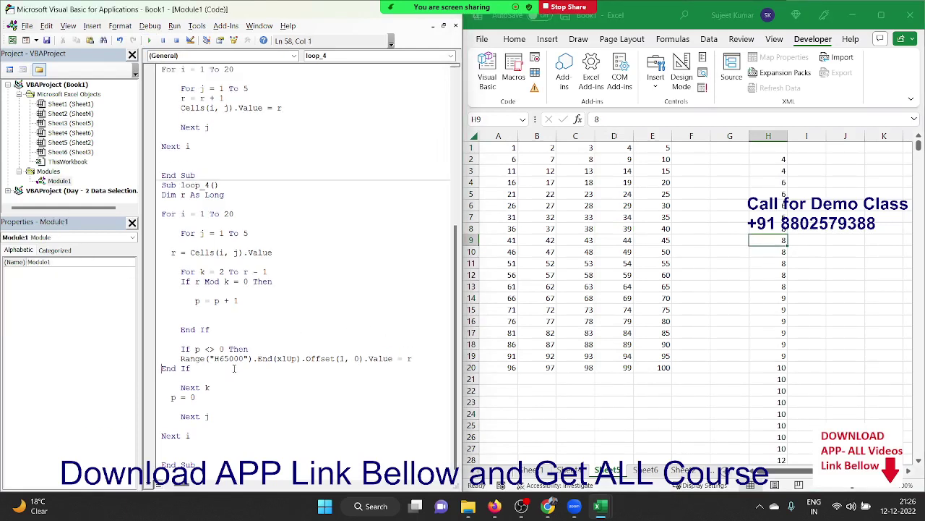
key(Tab)
key(Down)
key(Down)
key(Down)
key(Left)
key(Left)
key(Left)
key(shift+Down)
key(Delete)
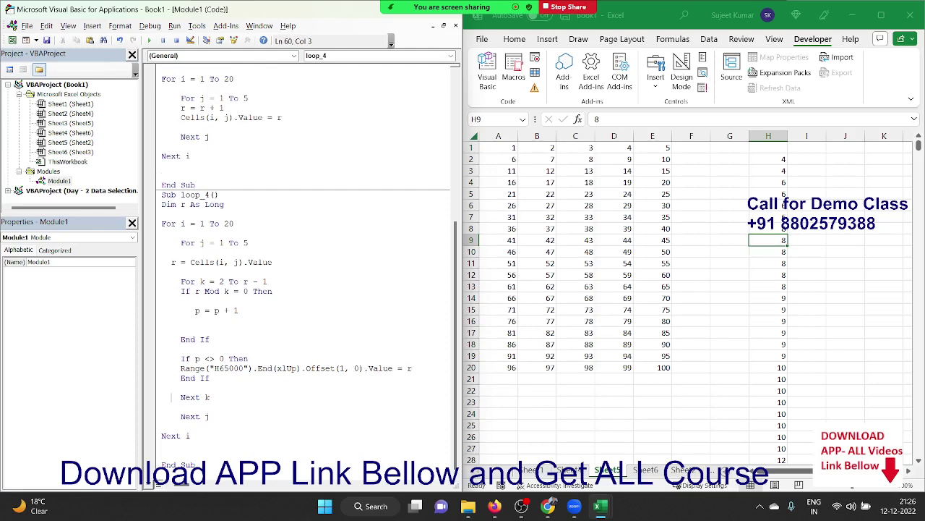
key(Up)
key(Up)
key(Up)
Insert p = 0 on a new line directly above End If
key(Down)
key(Right)
key(Return)
key(Up)
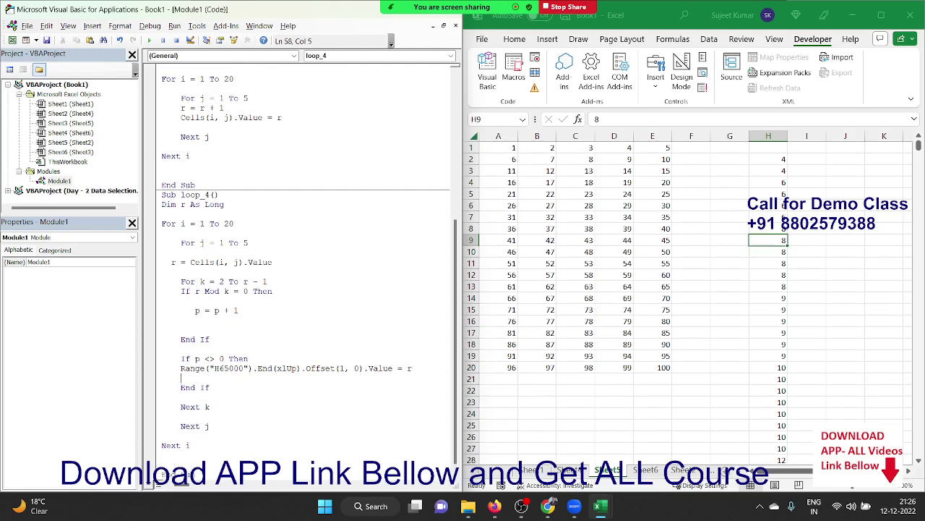
text(p=)
text(0)
Clear the old results in column H and run loop_4 with F5
click(792, 162)
key(ctrl+shift+Down)
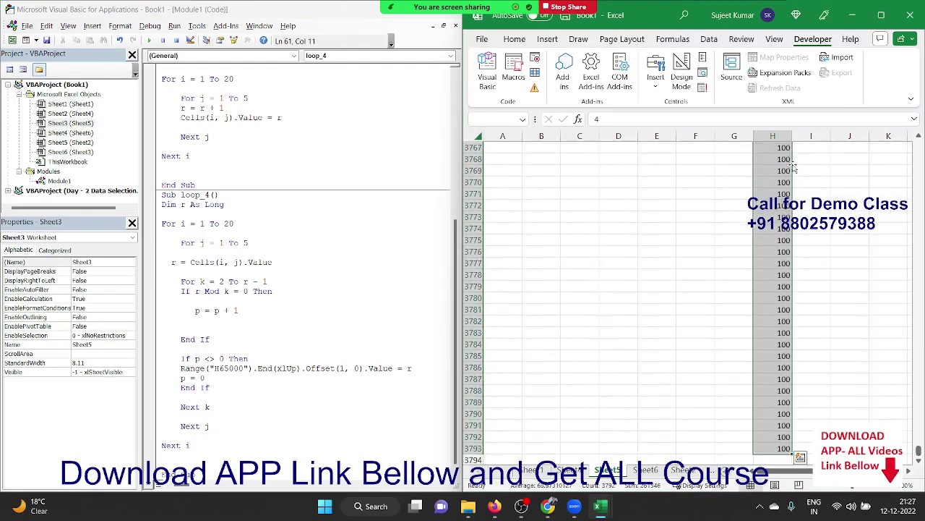
key(Delete)
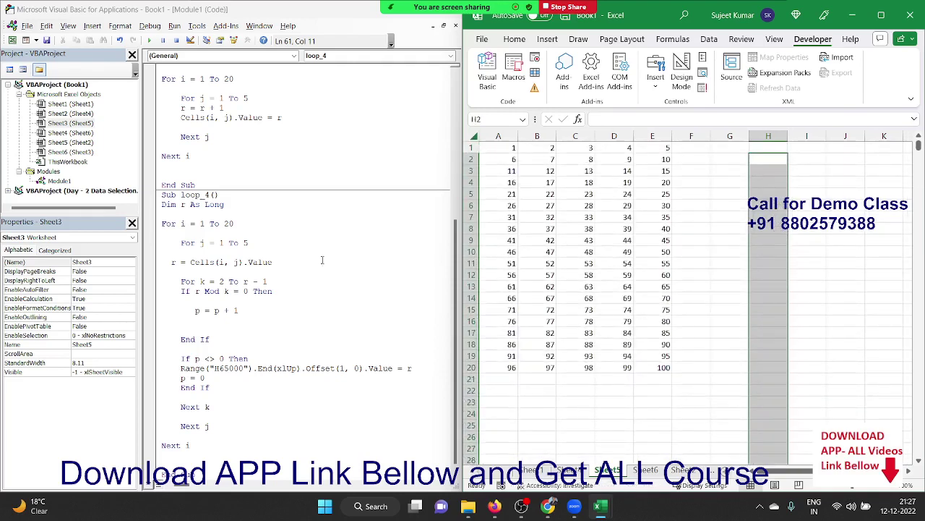
click(294, 274)
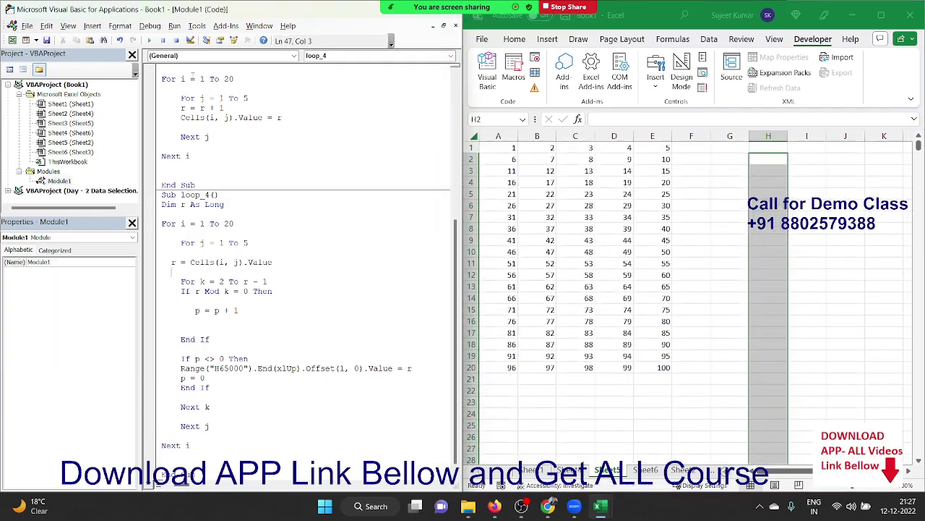
key(F5)
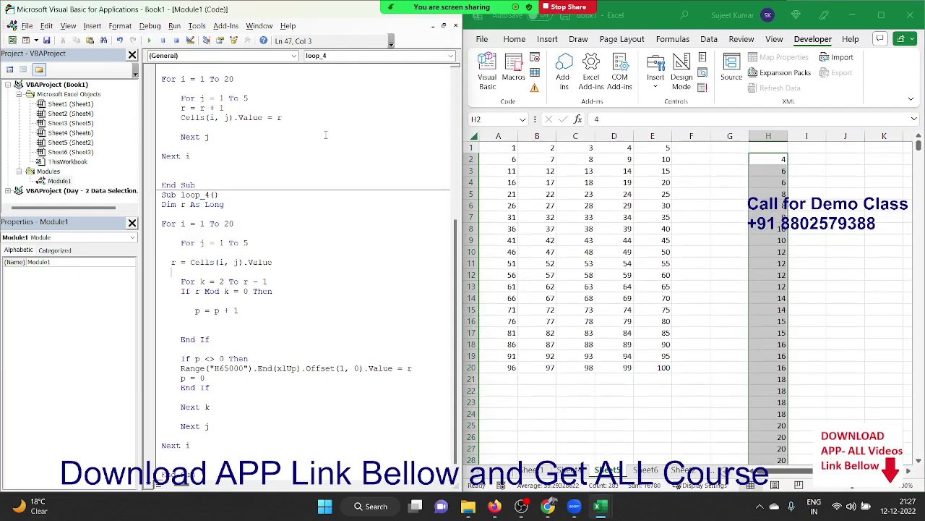
key(Delete)
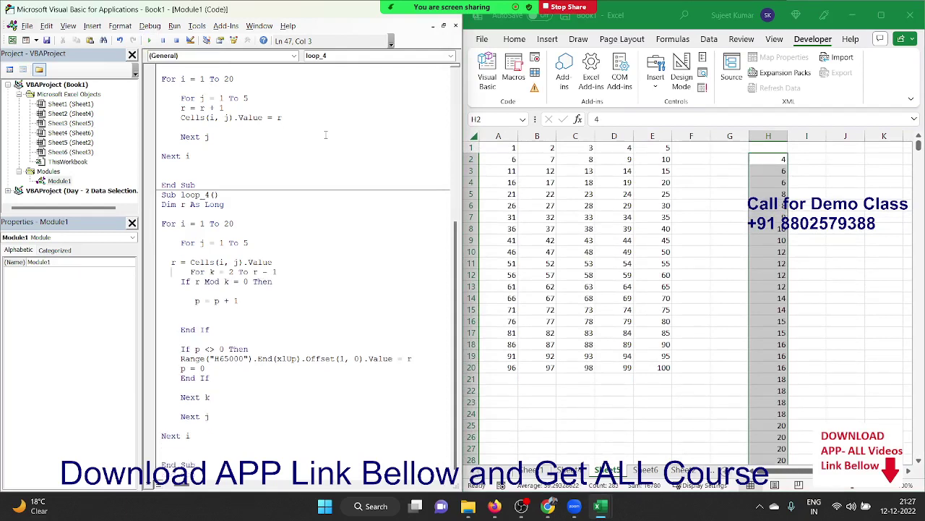
Clear the test-run results from column H again
click(770, 160)
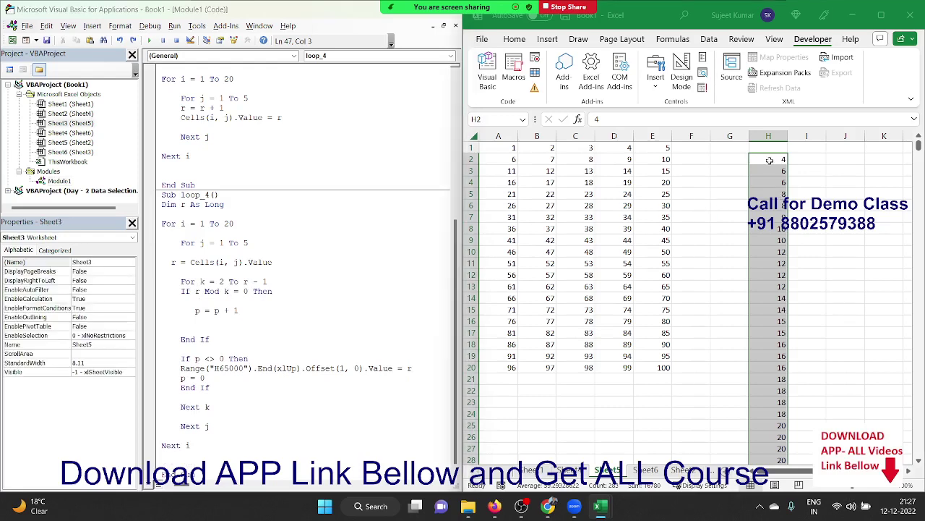
key(ctrl+shift+Down)
key(Delete)
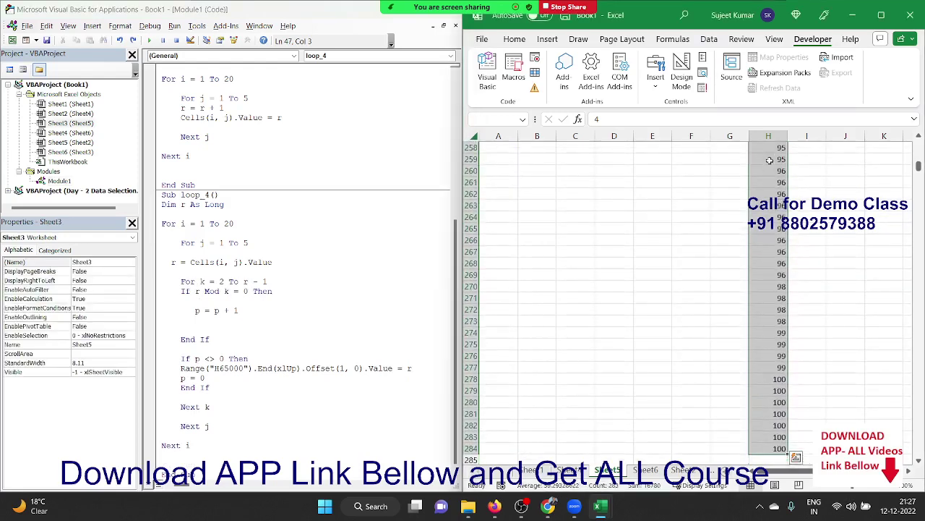
key(ctrl+BackSpace)
Clear the breakpoint from the For k line
click(149, 281)
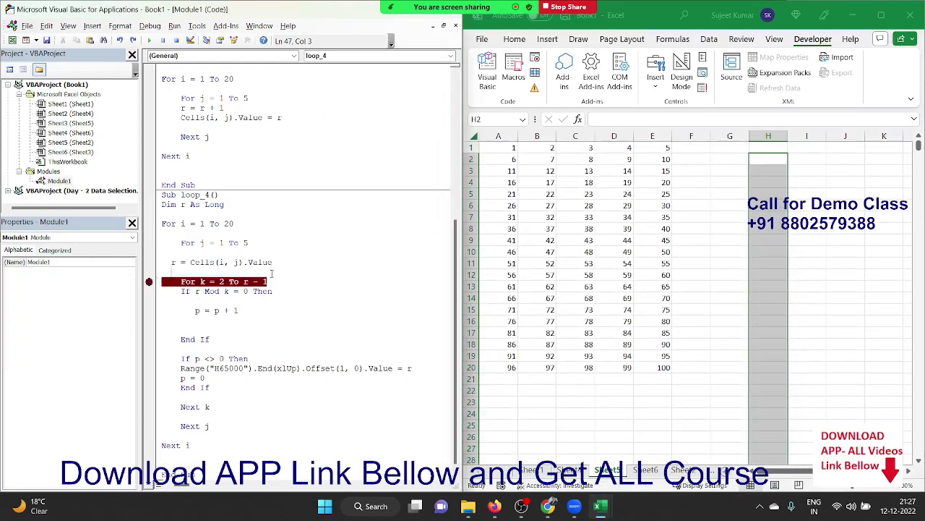
click(150, 281)
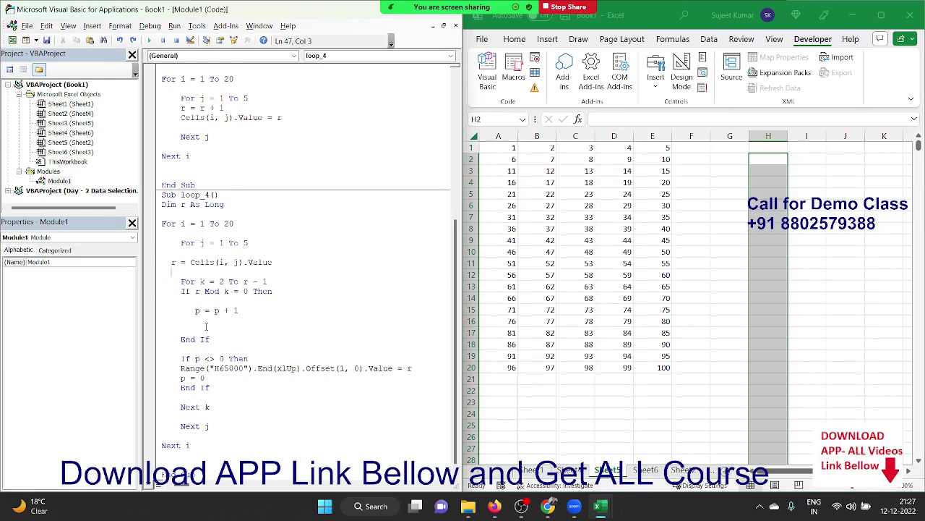
click(207, 329)
Step through loop_4 with F8 into the For k loop and the divisor test for r
key(F8)
key(F8)
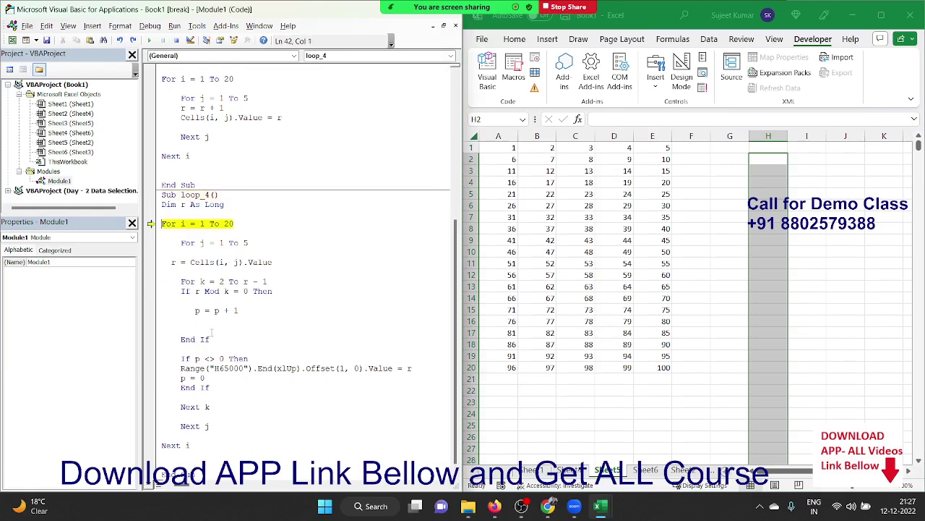
key(F8)
key(F8)
key(F8)
key(F8)
key(F8)
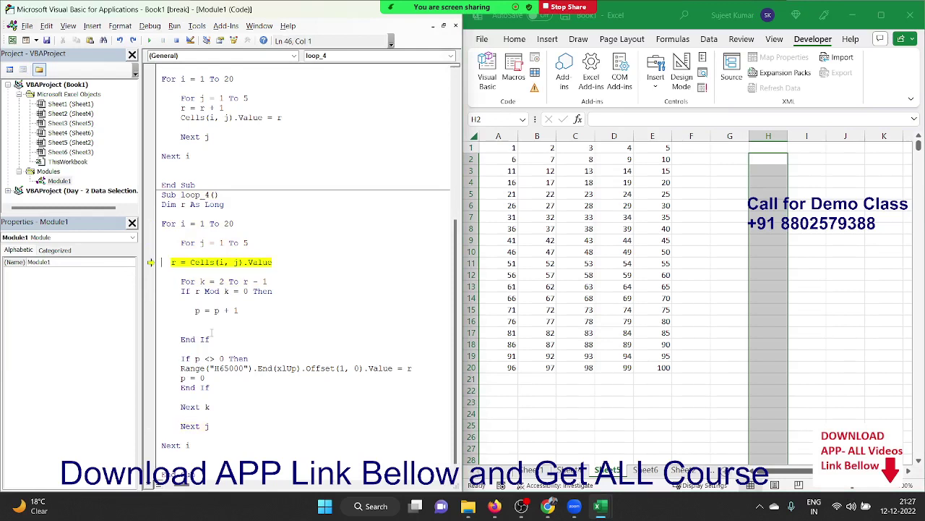
key(F8)
key(F8)
key(F8)
key(F8)
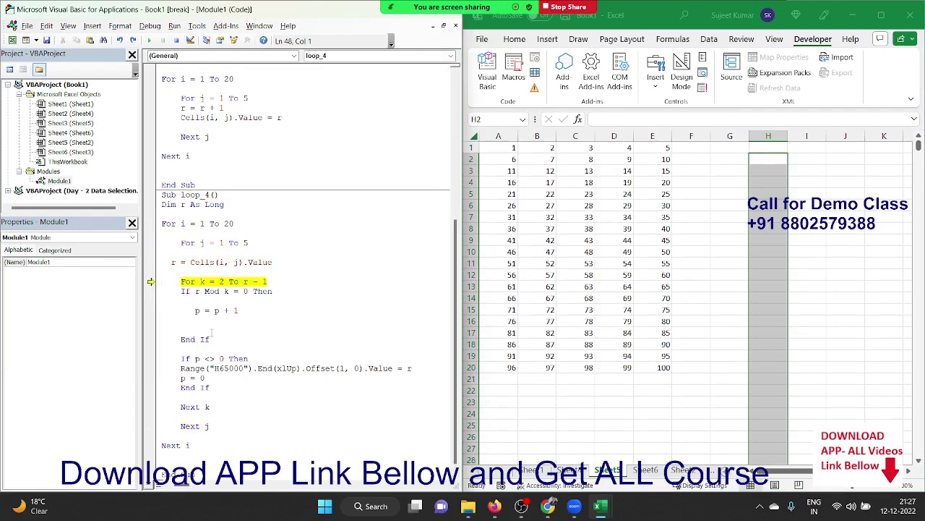
key(F8)
key(F8)
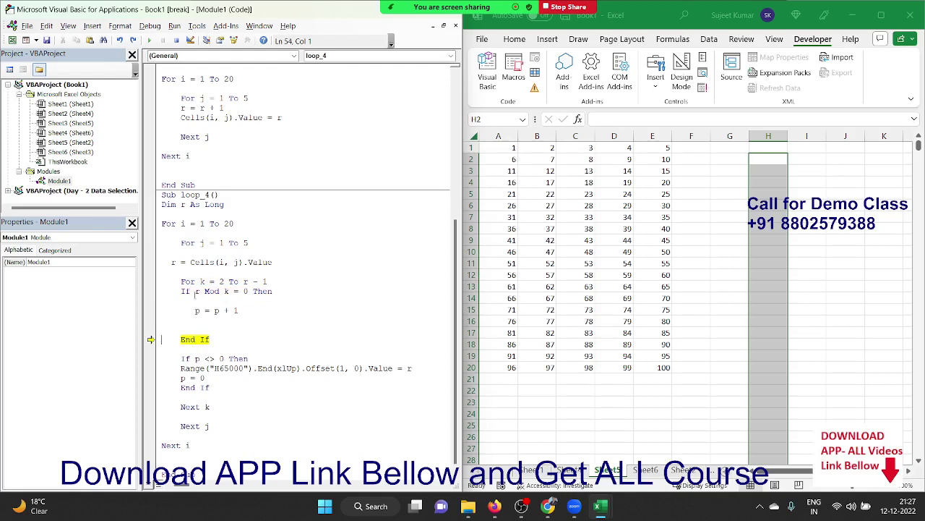
mouse_move(196, 291)
mouse_move(226, 290)
key(F8)
key(F8)
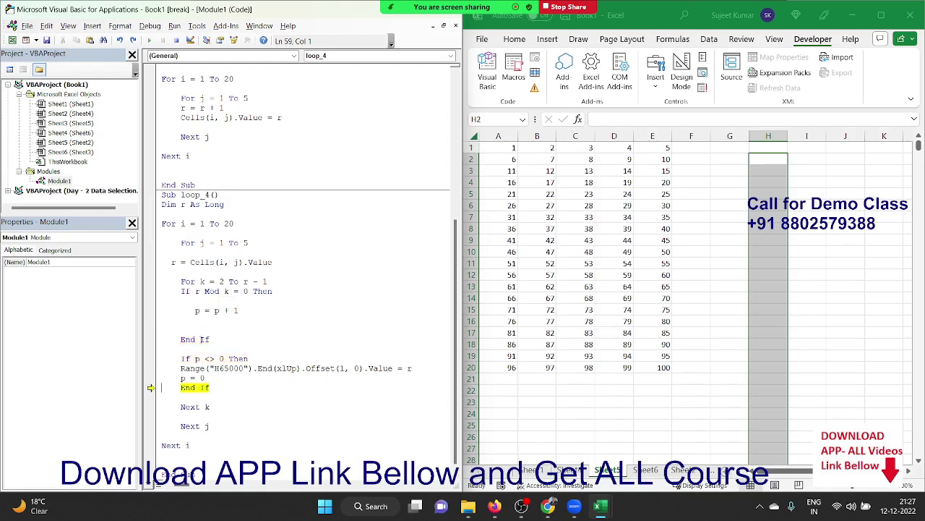
key(F8)
key(F8)
key(F8)
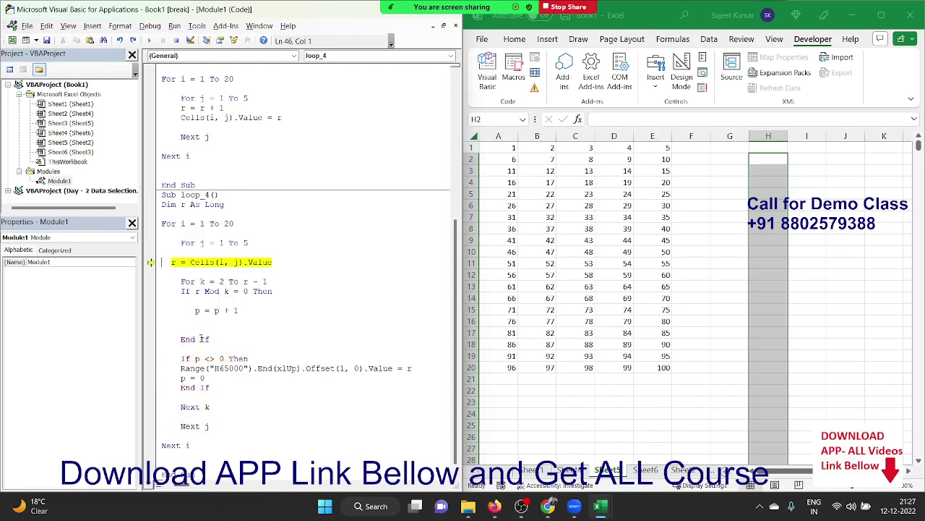
key(F8)
key(F8)
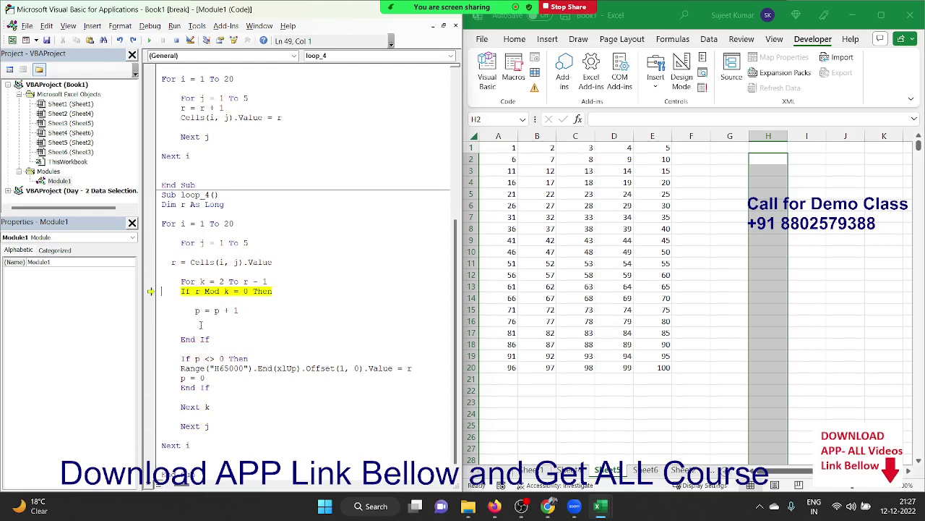
key(F8)
Step on past the If p <> 0 check to the line that writes r
mouse_move(198, 311)
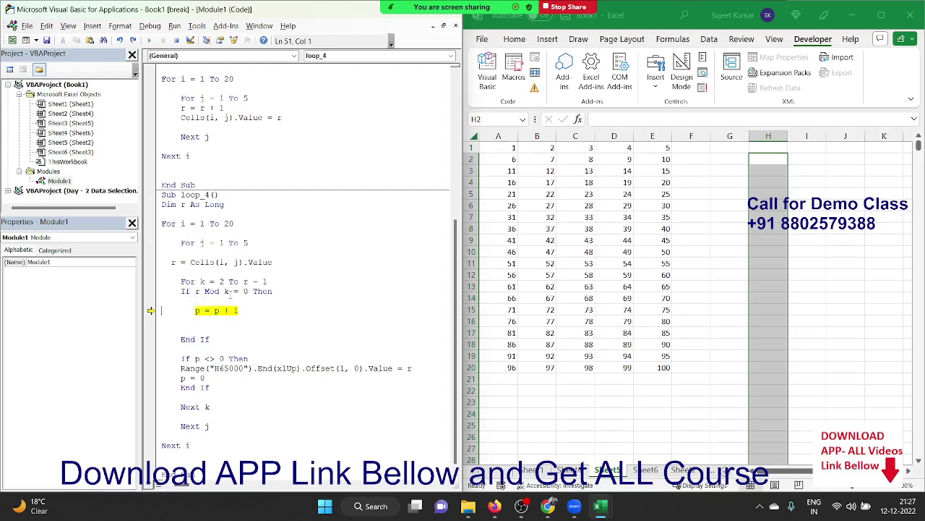
key(F8)
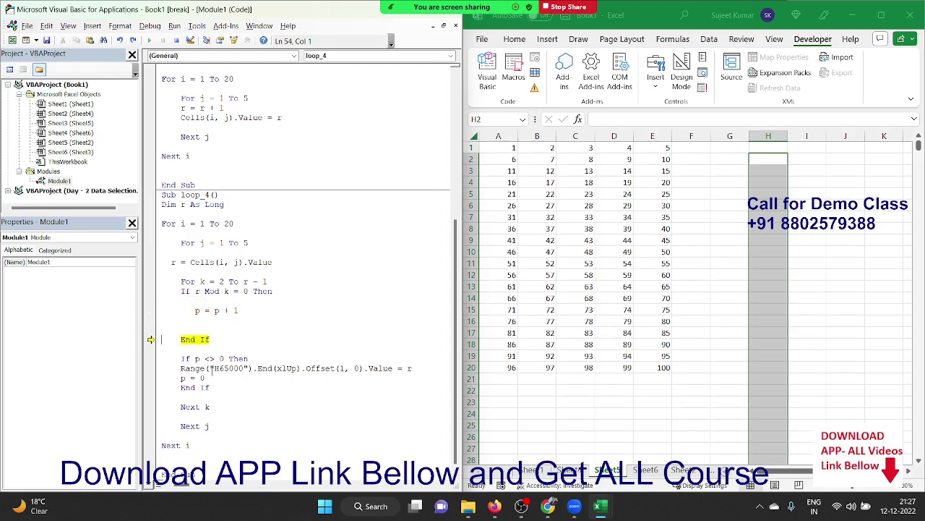
key(F8)
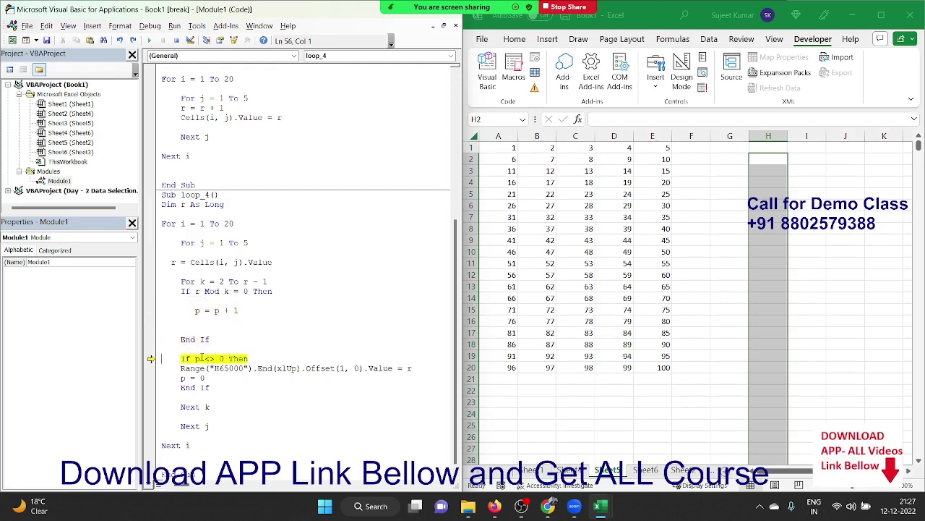
mouse_move(198, 357)
key(F8)
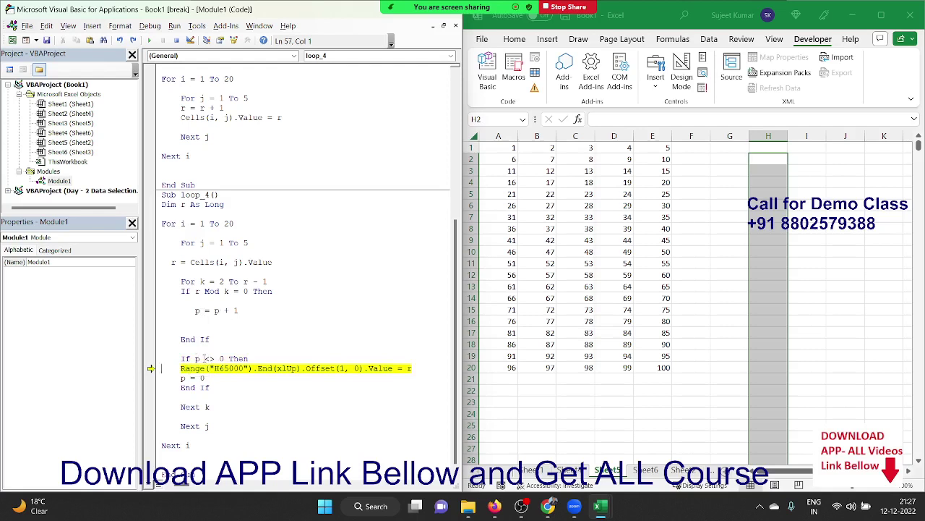
Change If p <> 0 Then to If p = 0 Then and move execution back to it
double_click(208, 358)
text(=)
drag(150, 368, 151, 359)
Keep stepping through the divisor loop to Next k, then go to the p = p + 1 line
key(F8)
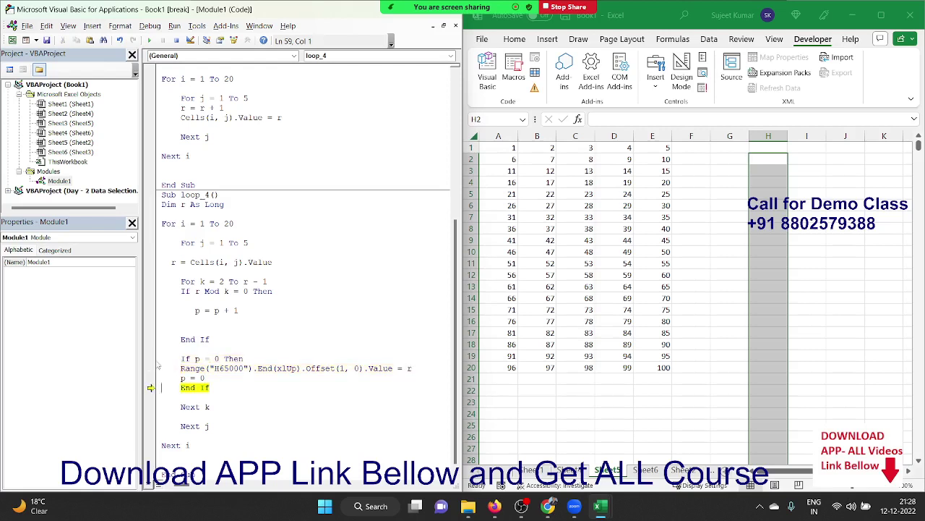
key(F8)
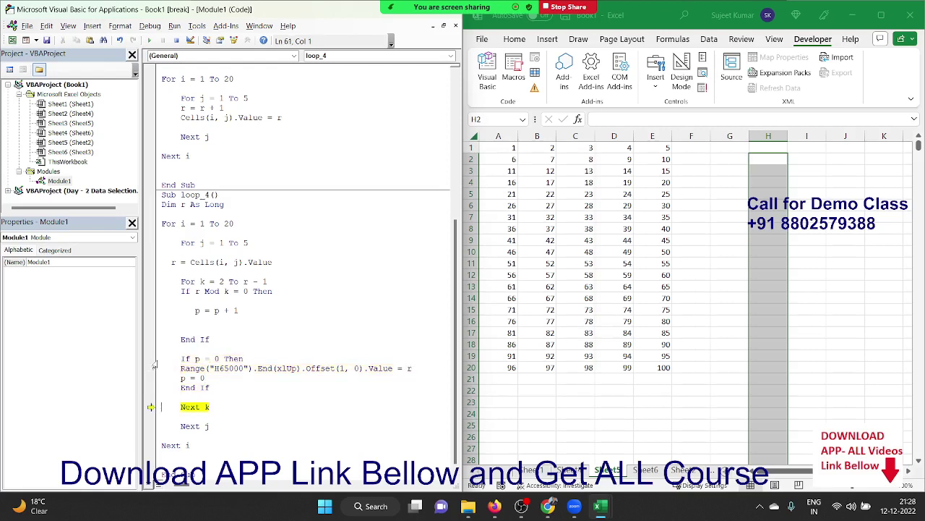
key(F8)
key(F8)
key(F8)
key(F8)
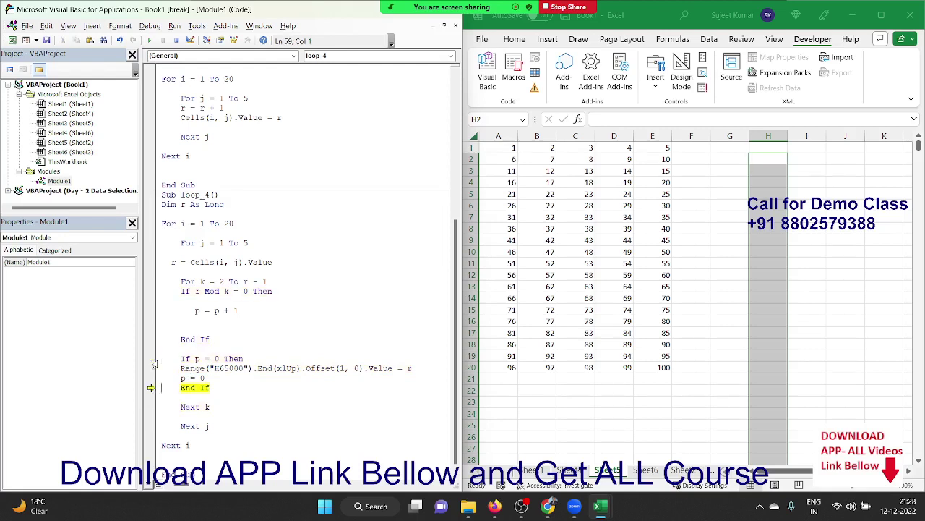
key(F8)
key(F8)
key(F8)
key(F8)
key(F8)
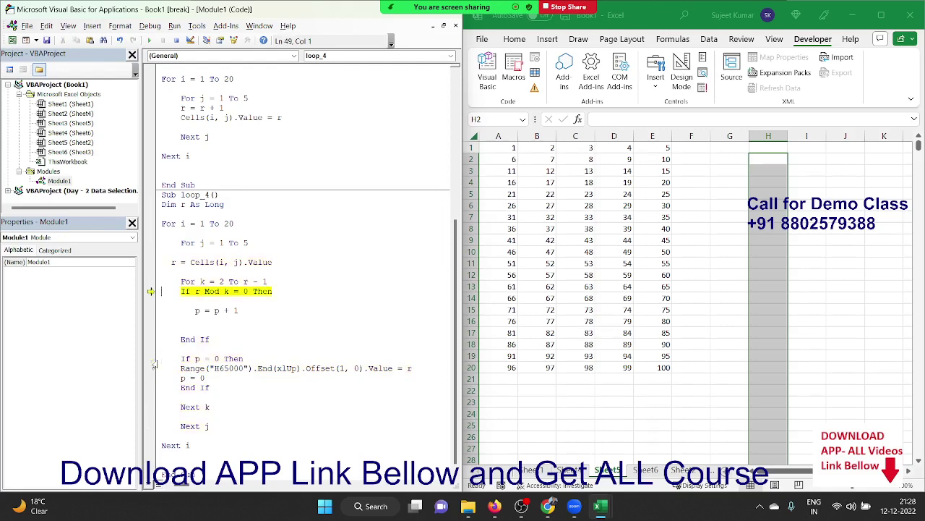
key(F8)
key(F8)
key(F8)
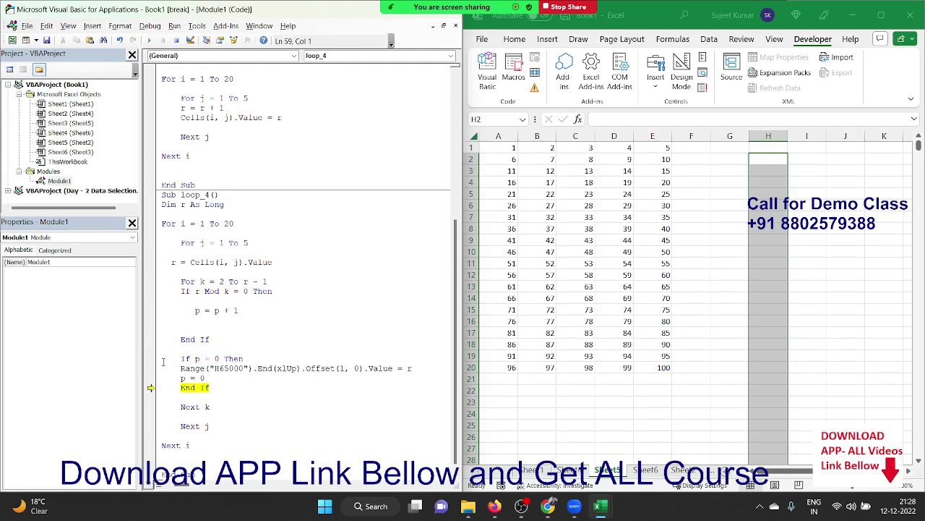
key(F8)
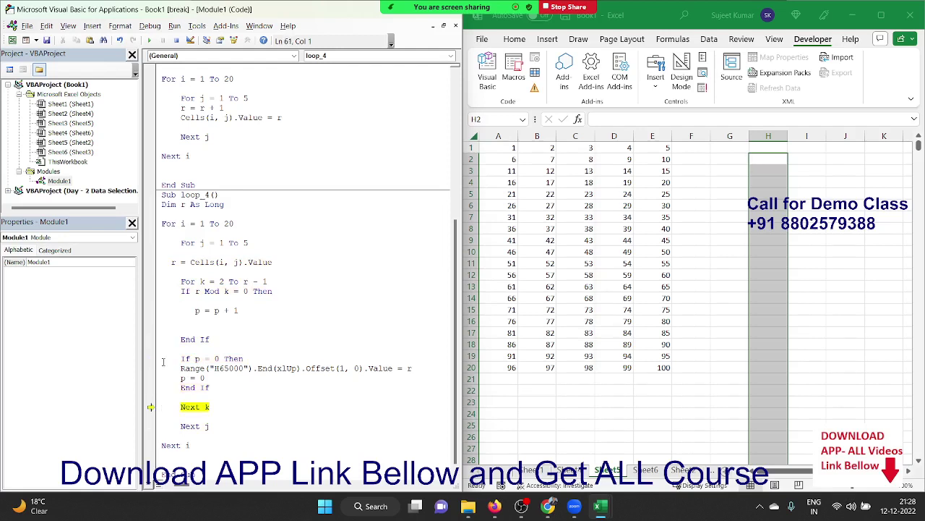
click(245, 309)
End the step-through session and rerun loop_4 to test the fix
click(149, 41)
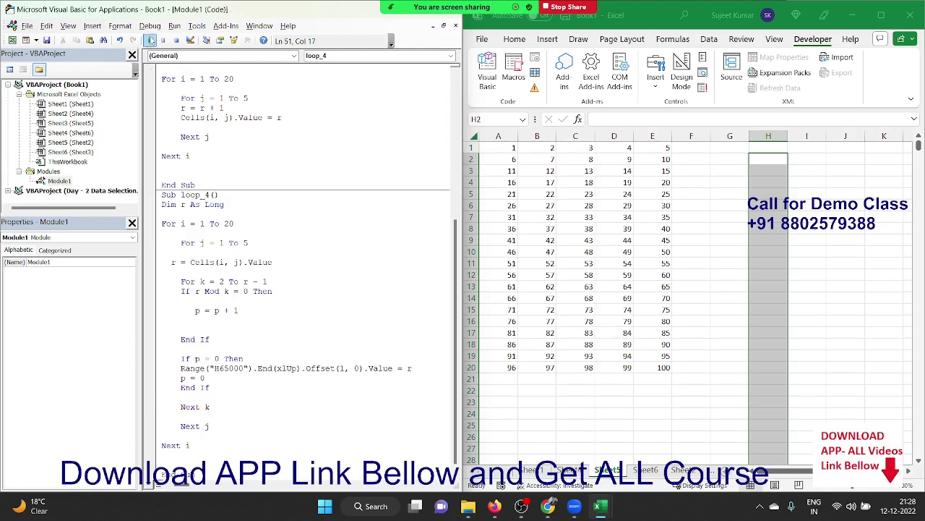
key(Up)
key(Up)
key(Up)
click(150, 41)
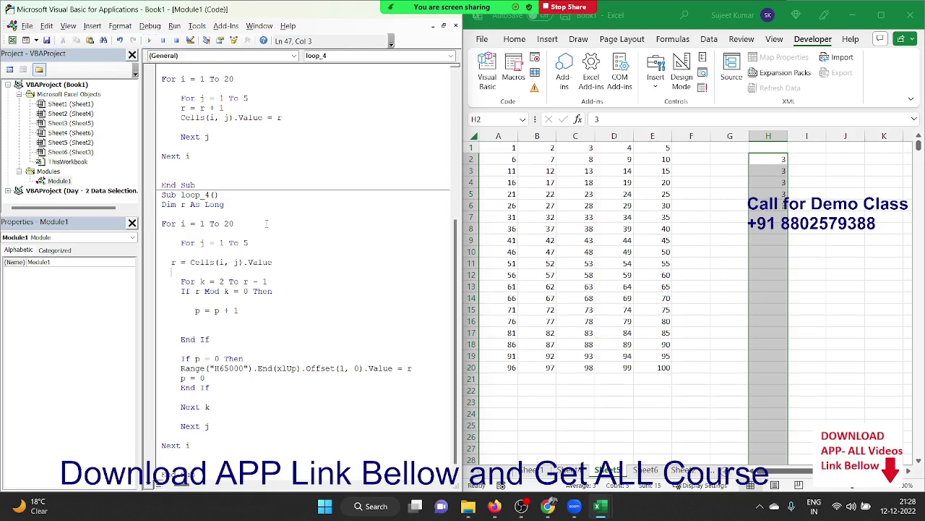
click(248, 292)
Clear the stray 3s from H2:H6 and return to the p = 0 line in the code
click(768, 233)
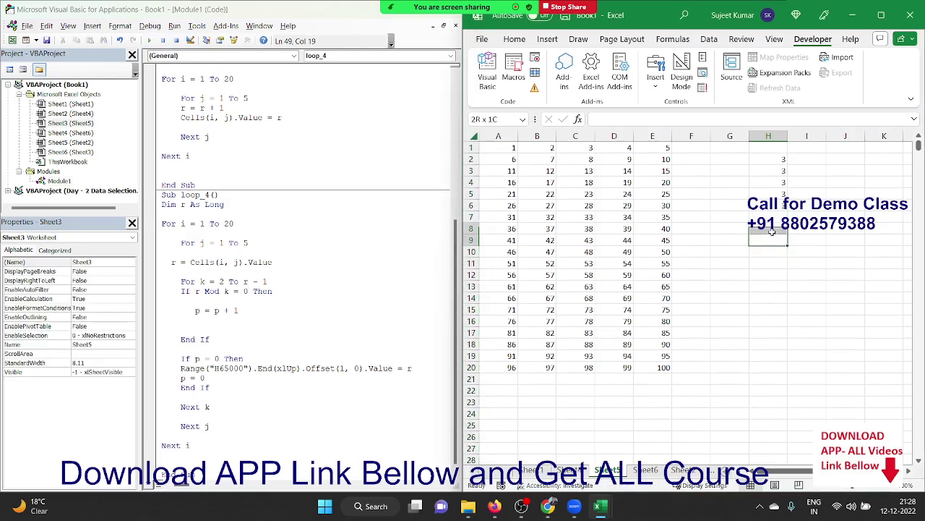
drag(780, 159, 782, 206)
key(Delete)
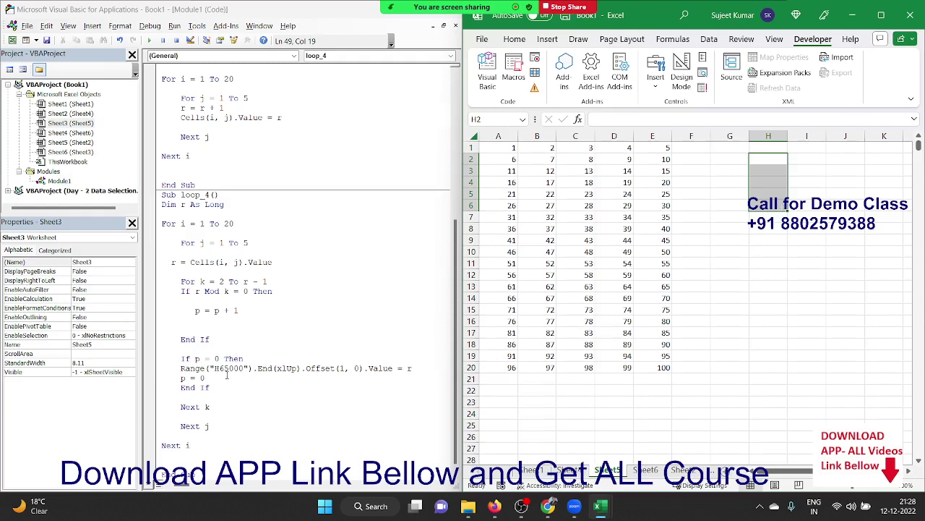
click(226, 374)
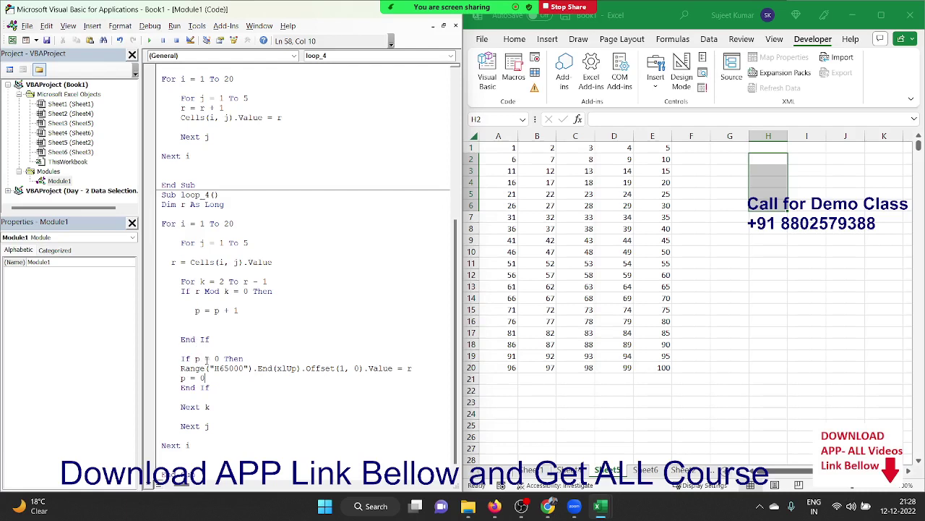
Delete the p = 0 reset line and retype p = 0 below Next k
key(BackSpace)
key(BackSpace)
key(BackSpace)
key(BackSpace)
key(BackSpace)
key(Down)
key(Down)
key(Down)
key(Down)
key(Up)
key(Up)
key(Up)
key(Up)
key(Up)
key(Up)
key(Down)
key(Down)
key(Down)
key(Down)
text(p )
text(0)
key(Up)
click(206, 320)
Run loop_4, which fills column H with repeated 3, 5, 7, 9, 11, 13, then go to End If
click(151, 41)
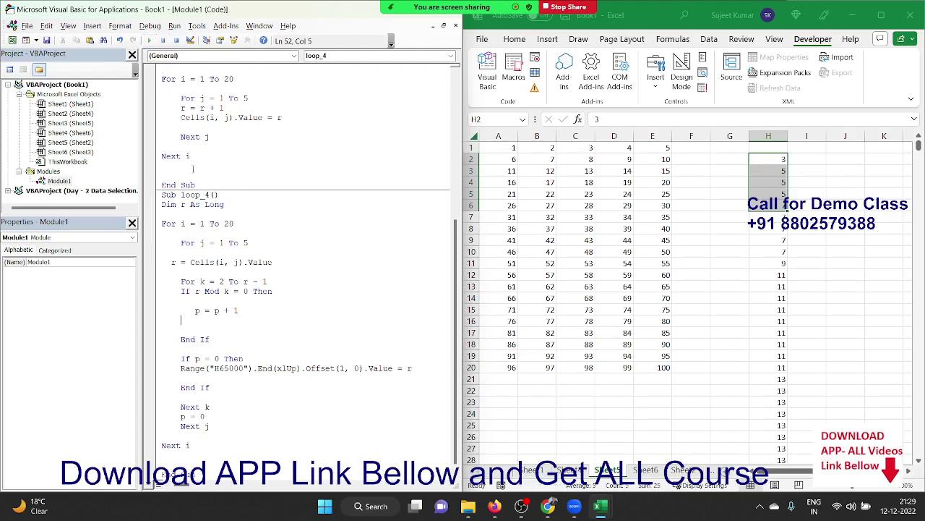
click(233, 353)
scroll(188, 365, down, 1)
click(184, 329)
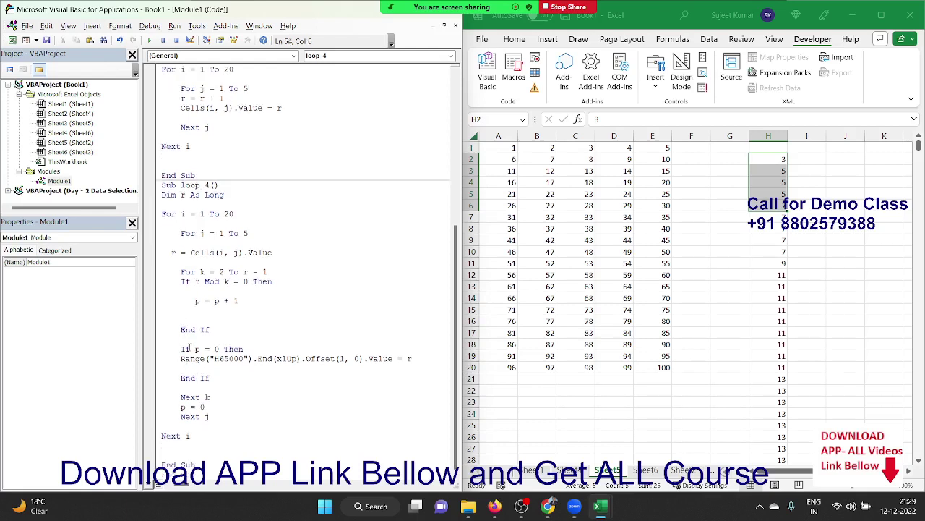
Cut the If p = 0 Then…End If block and paste it below Next k
click(202, 387)
click(220, 366)
key(Up)
key(Up)
key(shift+Down)
key(shift+Down)
key(shift+Down)
key(shift+Right)
key(shift+Right)
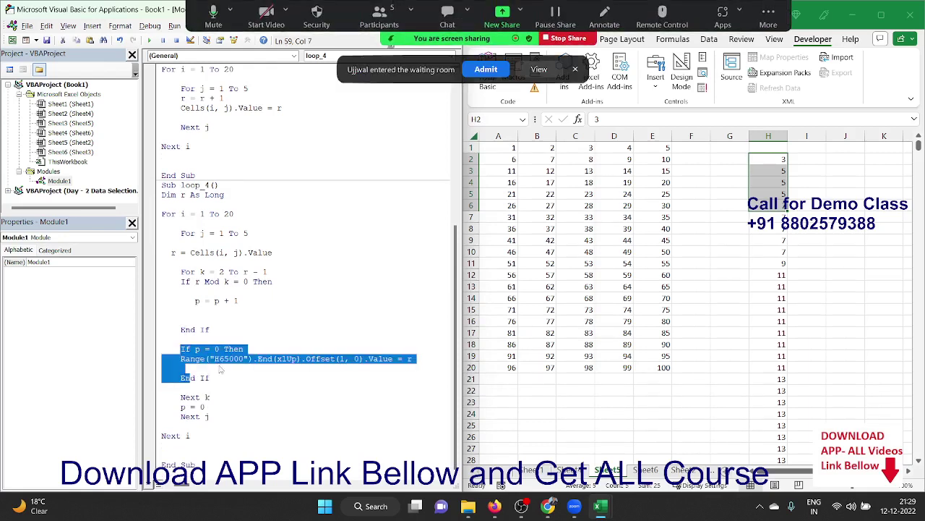
key(shift+Right)
key(shift+Right)
key(shift+Right)
key(shift+Right)
key(ctrl+c)
key(Delete)
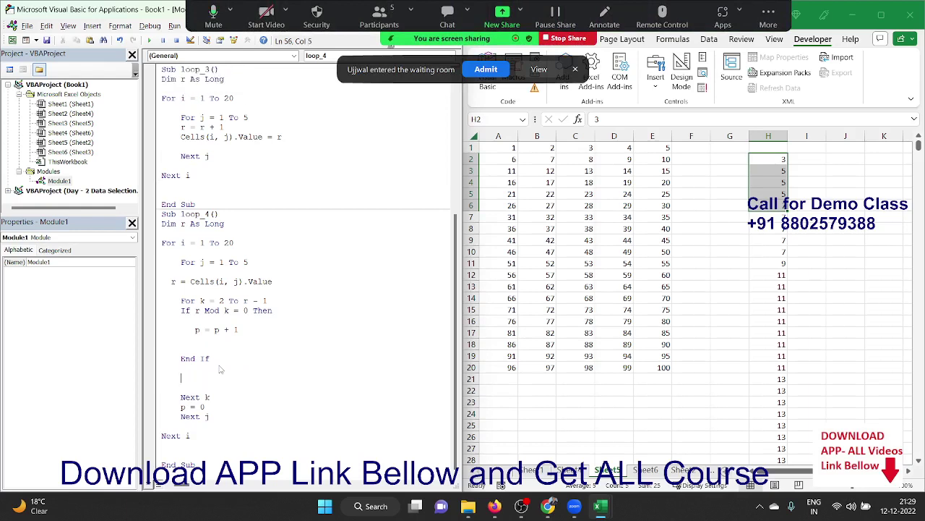
key(Down)
key(Down)
key(Down)
key(Return)
key(Up)
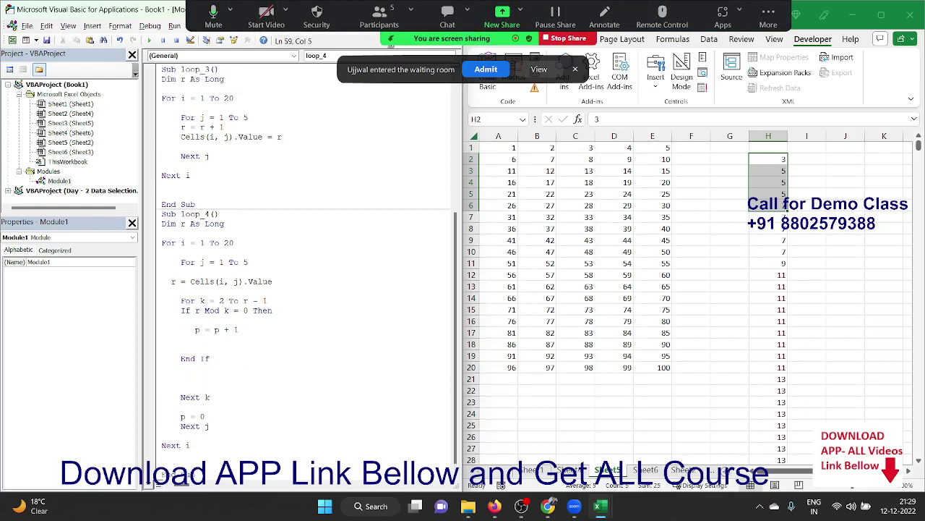
key(ctrl+v)
click(219, 365)
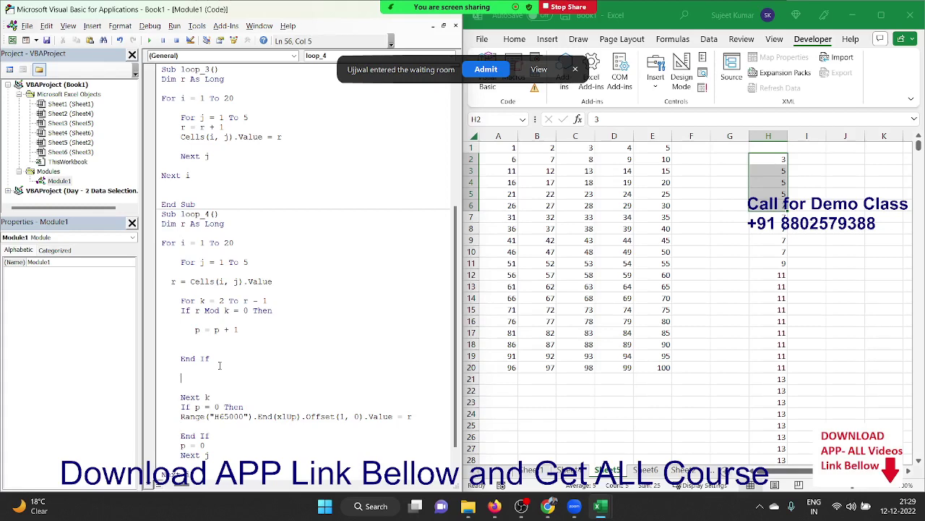
Clear all values from column H and return to the loop_4 code
click(780, 136)
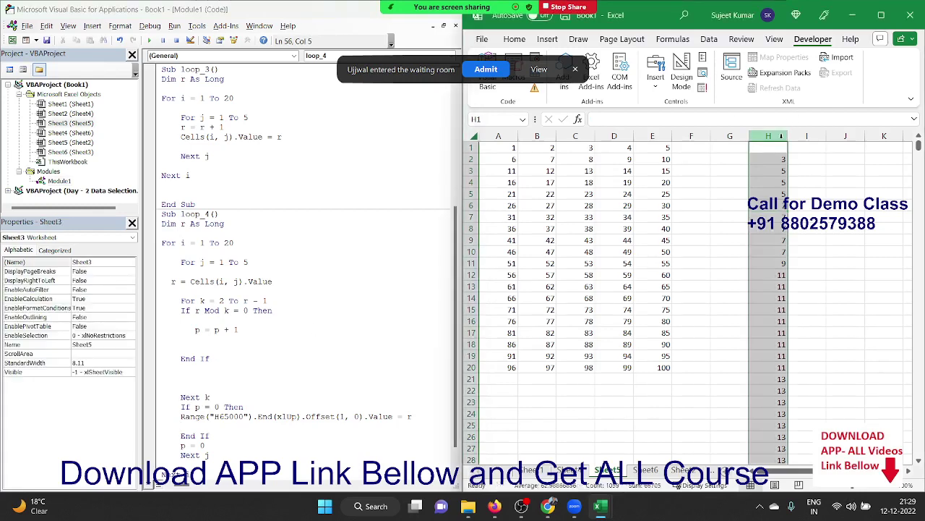
key(Delete)
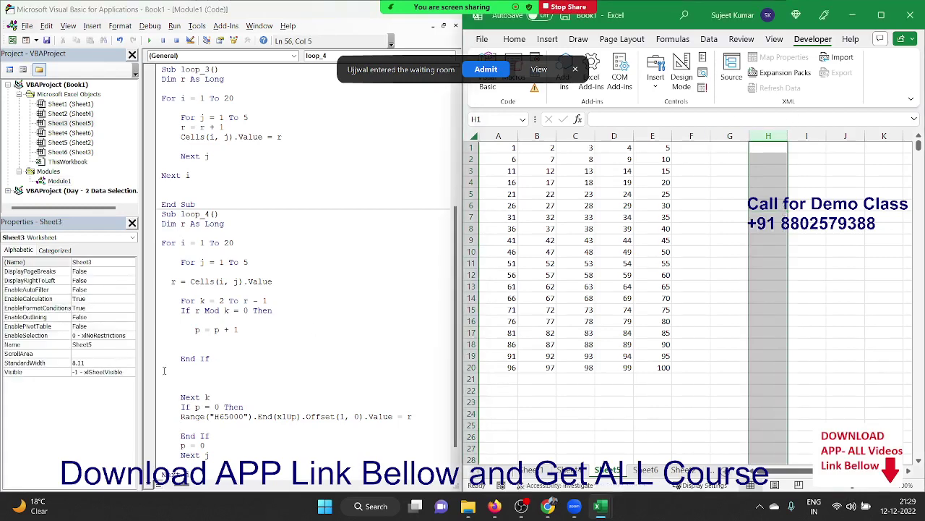
click(228, 330)
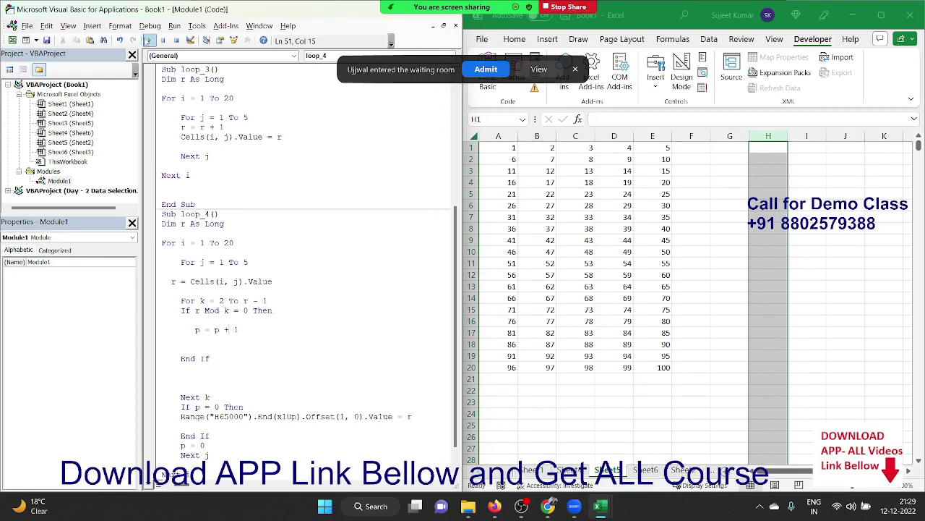
Run loop_4, filling column H from H2 with 1, 2 and the primes up to 97
click(148, 41)
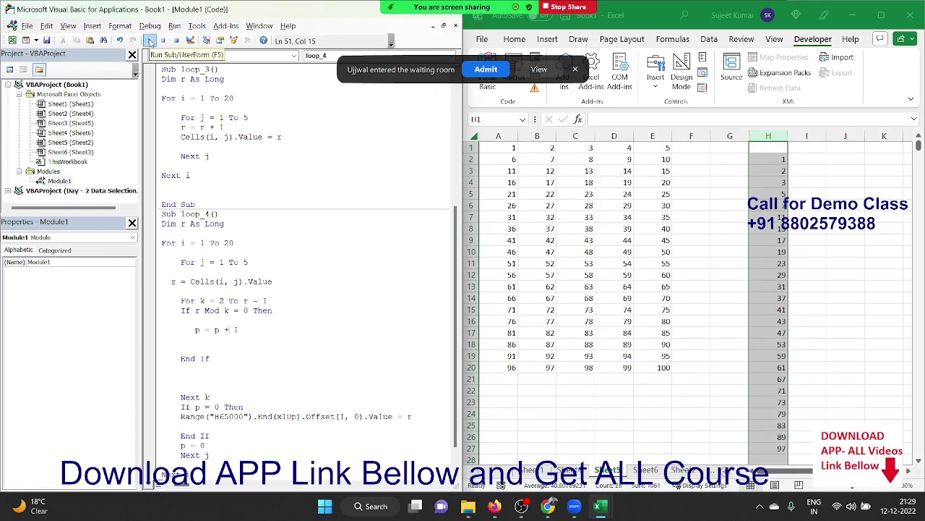
scroll(324, 411, down, 1)
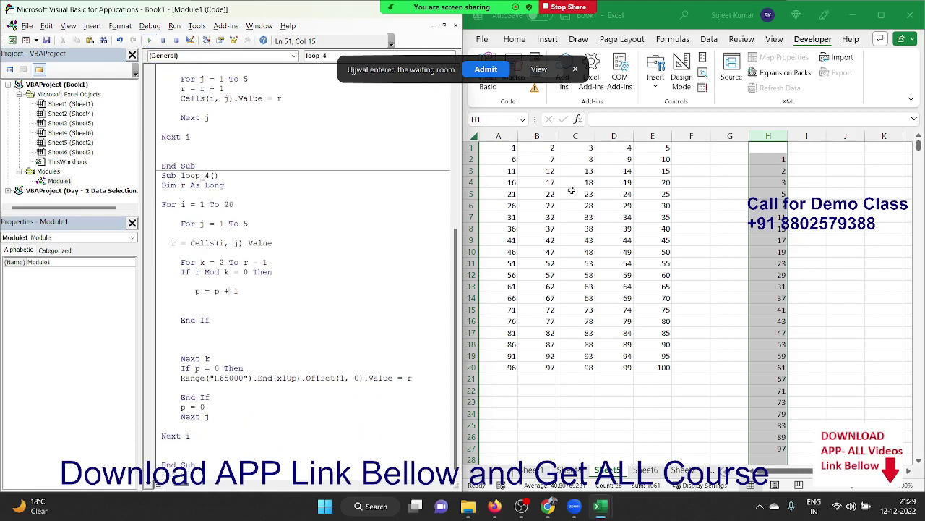
click(364, 273)
scroll(365, 273, up, 5)
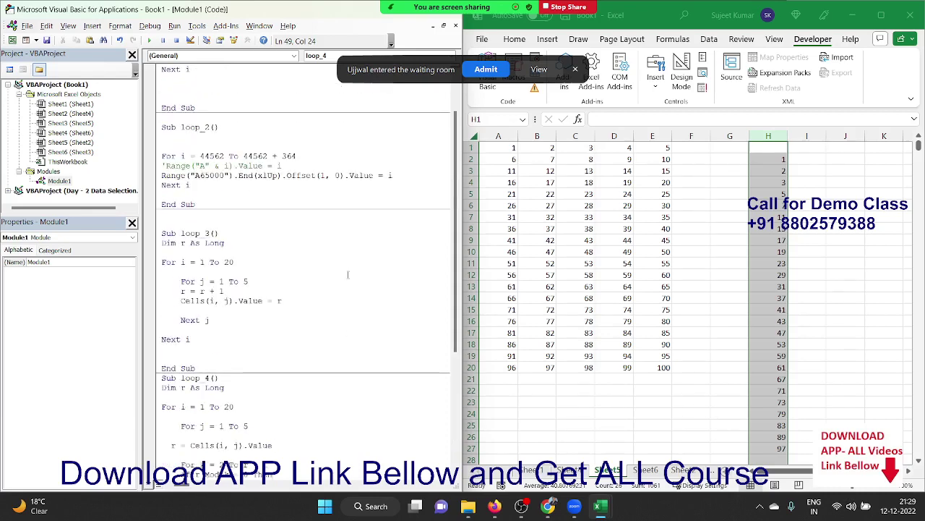
scroll(296, 289, up, 3)
scroll(301, 304, down, 9)
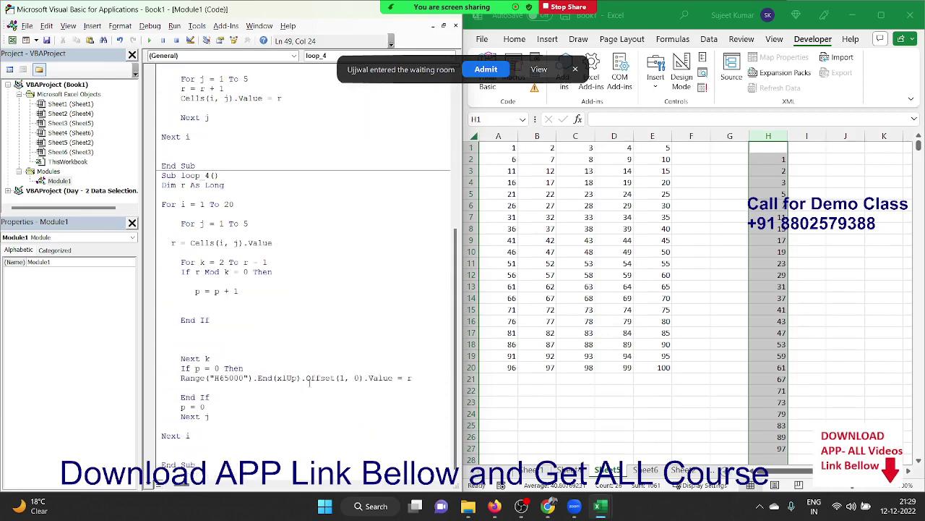
Review the k in the If r Mod k = 0 Then test, select all the code, and bring up Zoom
click(255, 291)
double_click(226, 273)
click(224, 272)
double_click(226, 272)
click(295, 342)
key(ctrl+a)
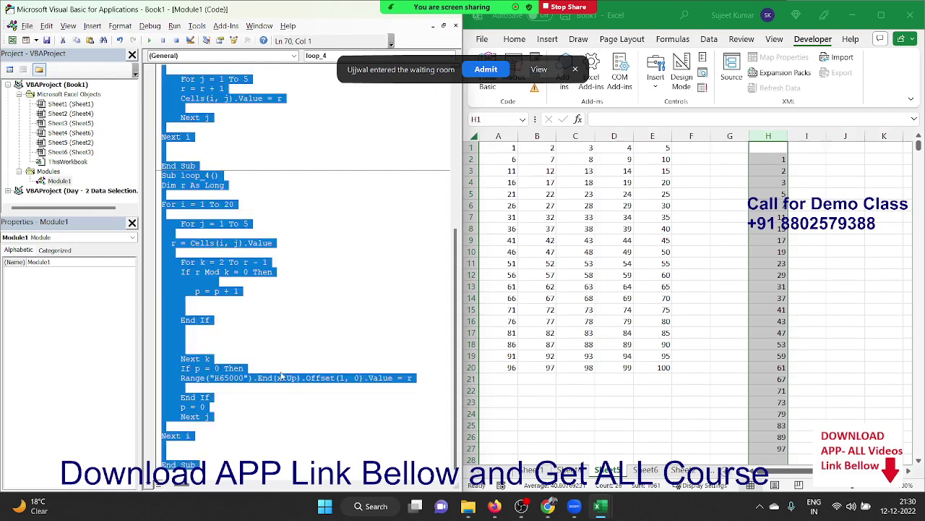
click(549, 506)
click(549, 506)
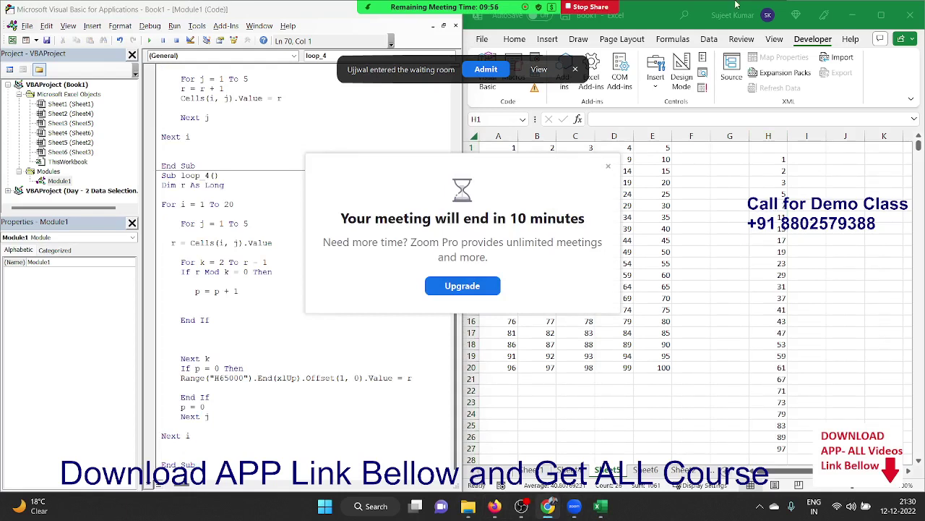
Dismiss the 10-minute warning and end the meeting via More > End > End Meeting
click(608, 166)
click(769, 15)
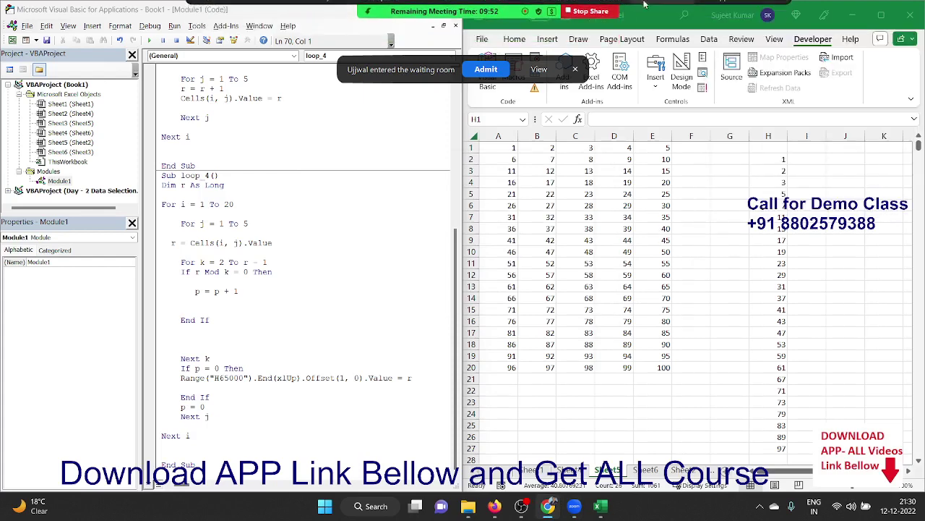
click(769, 14)
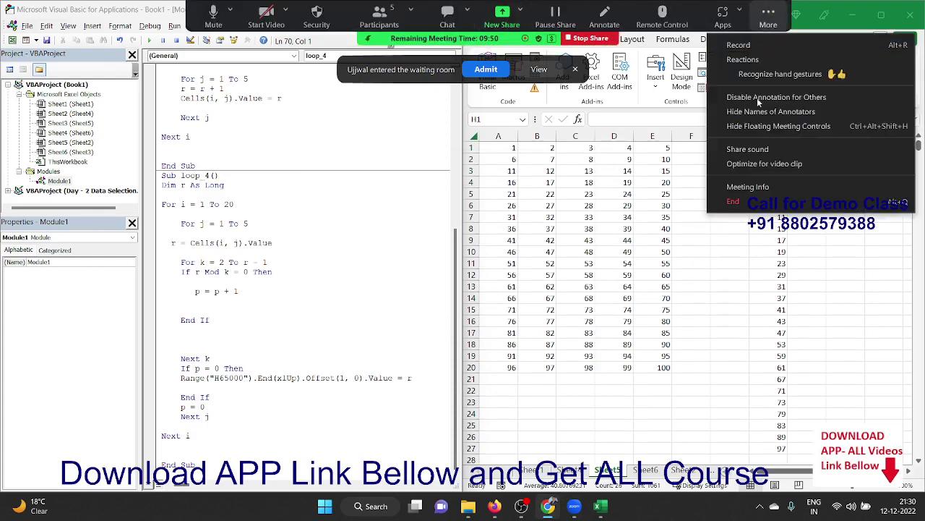
click(774, 198)
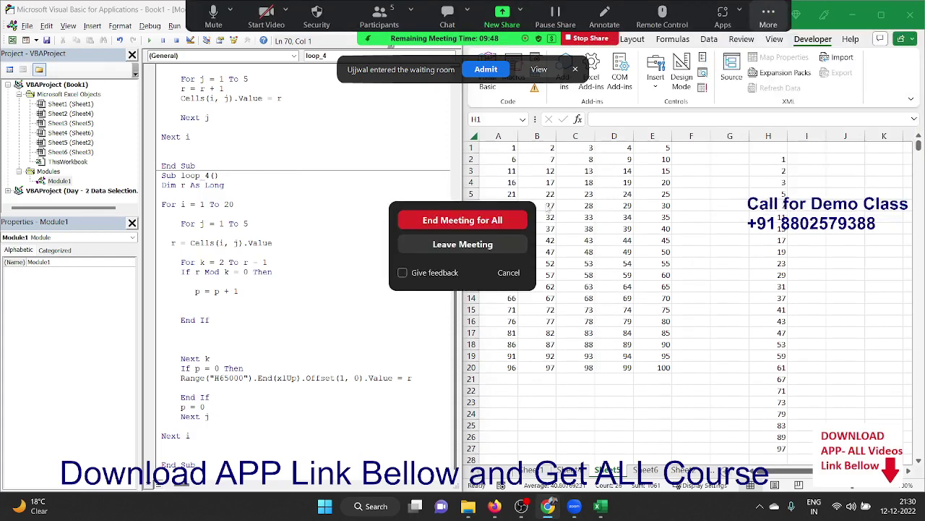
click(500, 219)
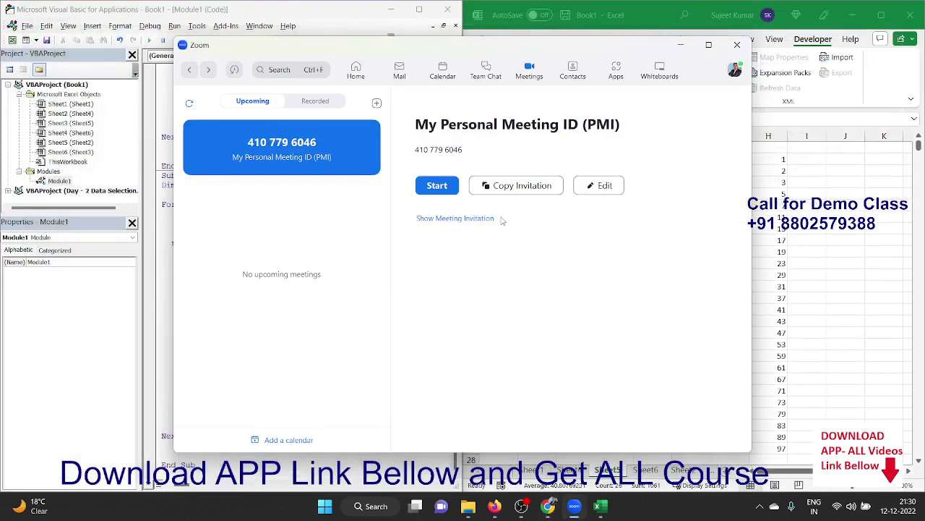
Bring the Zoom home window showing My Personal Meeting ID to the front
click(848, 233)
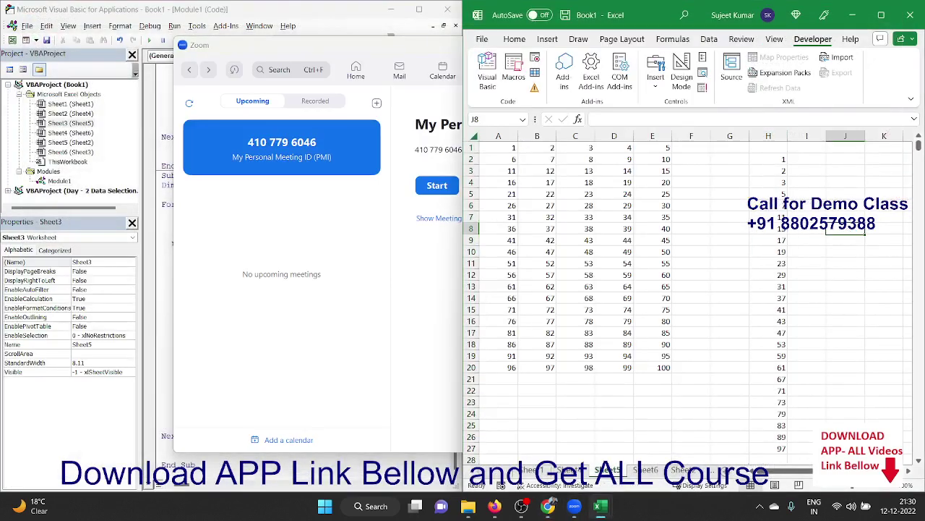
click(548, 506)
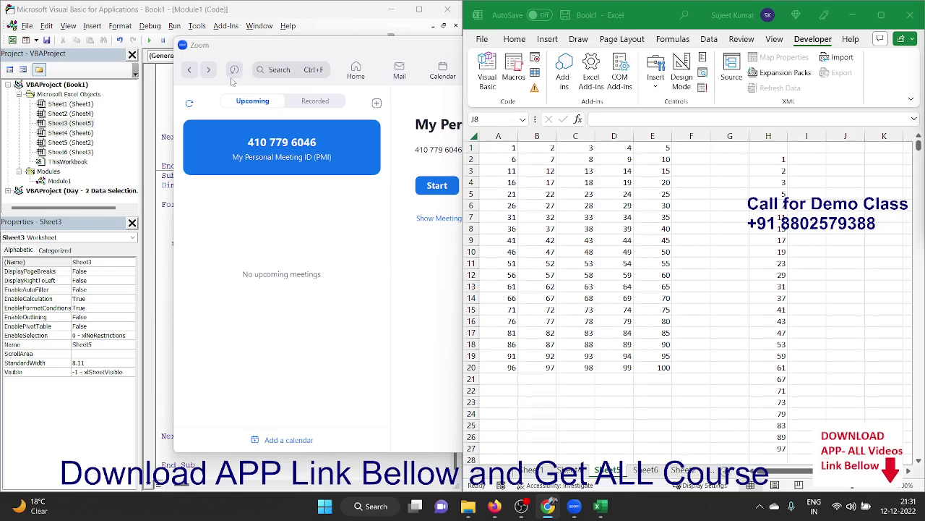
click(244, 49)
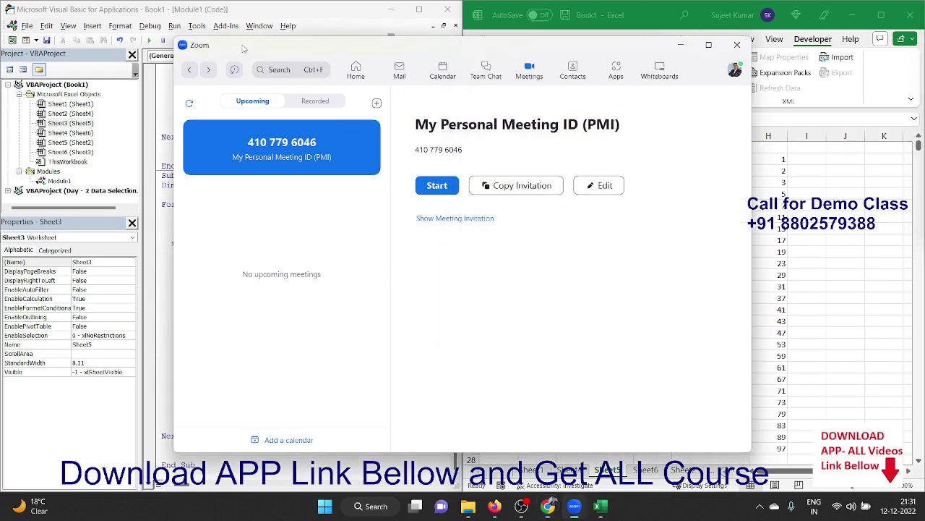
Start a meeting in the Personal Meeting ID room and admit the waiting participant
click(453, 188)
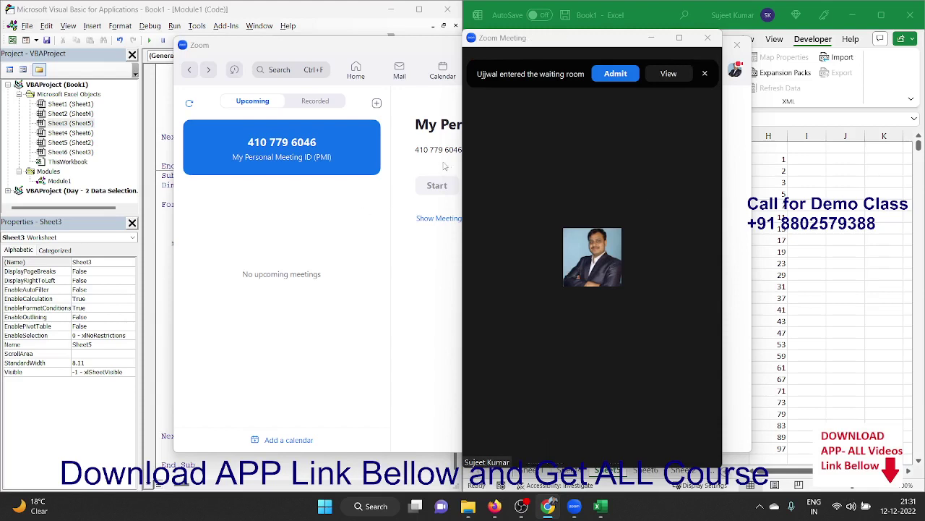
click(616, 73)
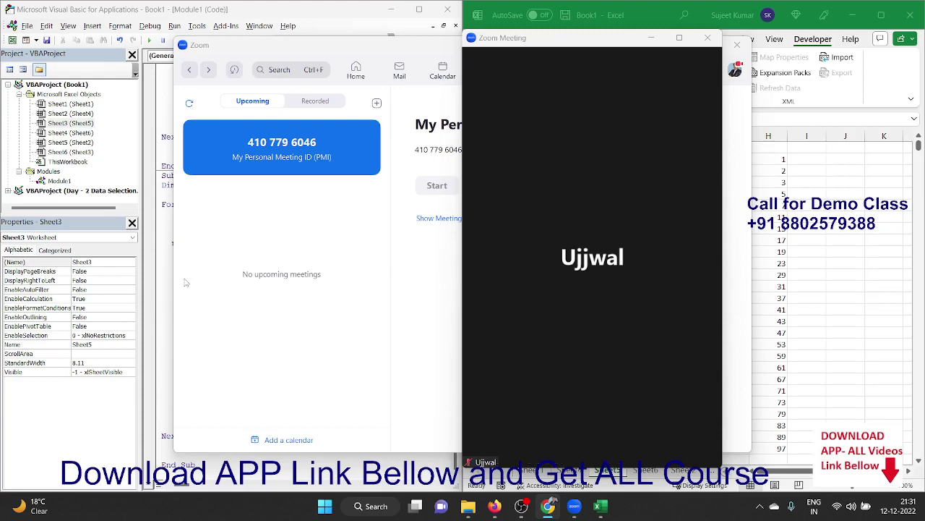
mouse_move(677, 282)
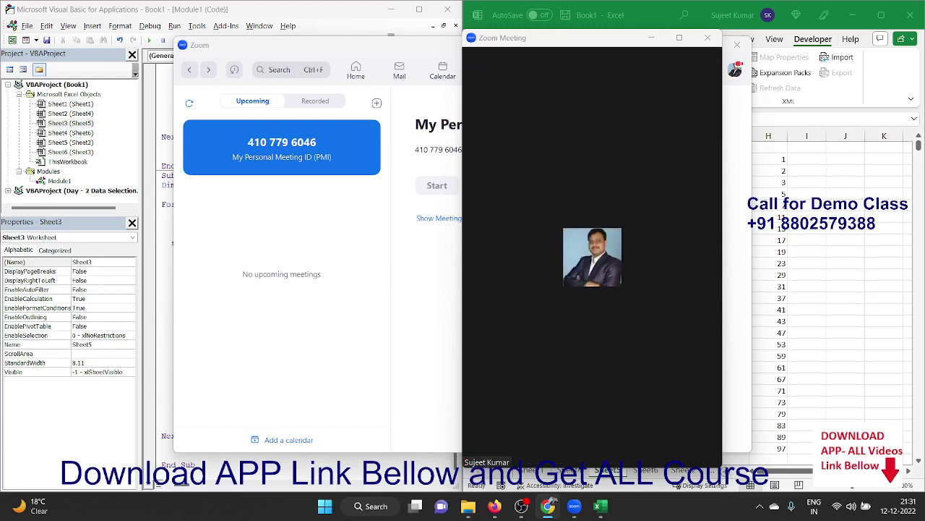